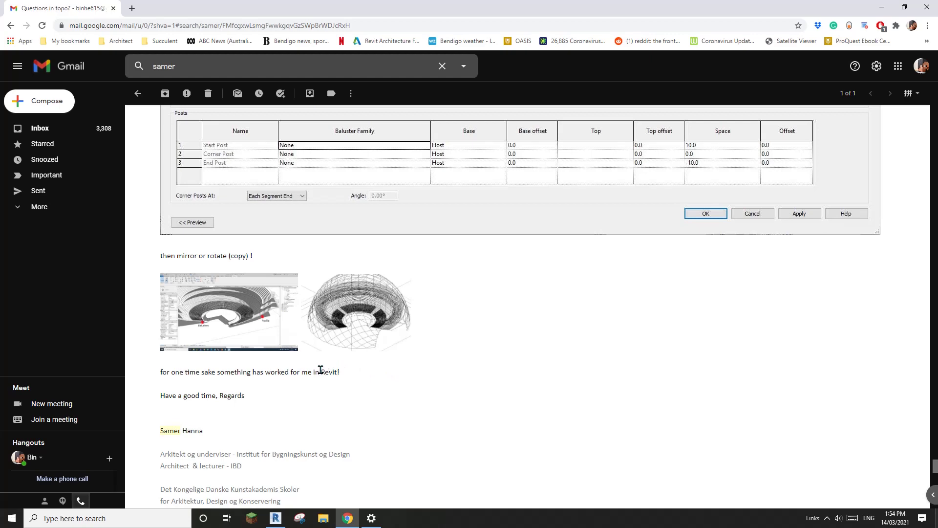
Switch to Revit and examine the curved, stepped seating railing in the 3D view of Project5
{"action": "left_click", "coordinate": [276, 519]}
{"action": "scroll", "coordinate": [475, 268], "scroll_direction": "up", "scroll_amount": 2}
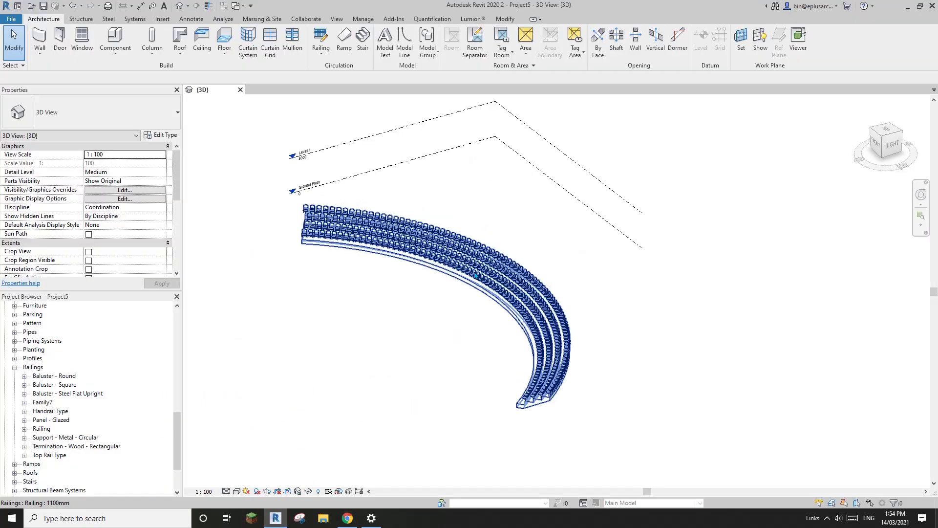
{"action": "left_click", "coordinate": [474, 271]}
{"action": "scroll", "coordinate": [453, 277], "scroll_direction": "up", "scroll_amount": 2}
{"action": "middle_click_drag", "start_coordinate": [478, 295], "coordinate": [509, 285], "text": "shift"}
{"action": "scroll", "coordinate": [509, 296], "scroll_direction": "up", "scroll_amount": 1}
{"action": "middle_click_drag", "start_coordinate": [649, 345], "coordinate": [546, 240]}
{"action": "key", "text": "Escape"}
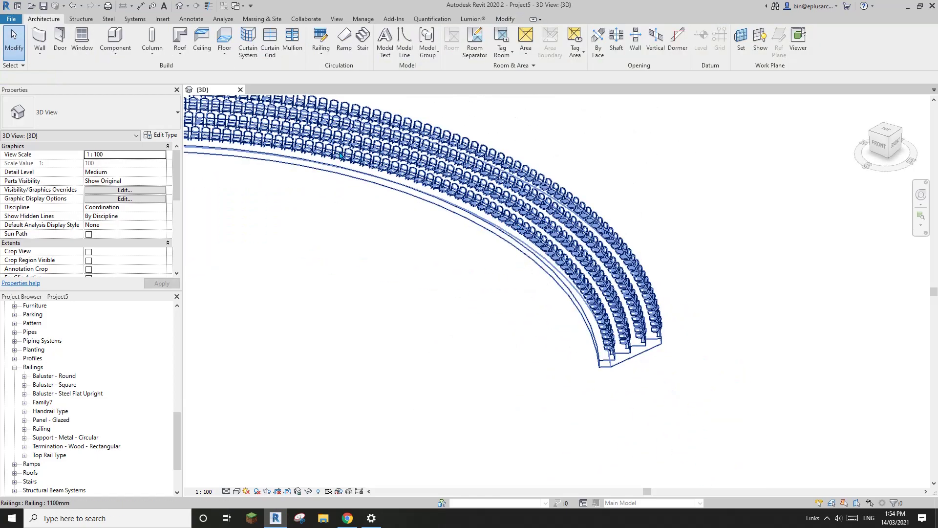
{"action": "scroll", "coordinate": [557, 247], "scroll_direction": "down", "scroll_amount": 2}
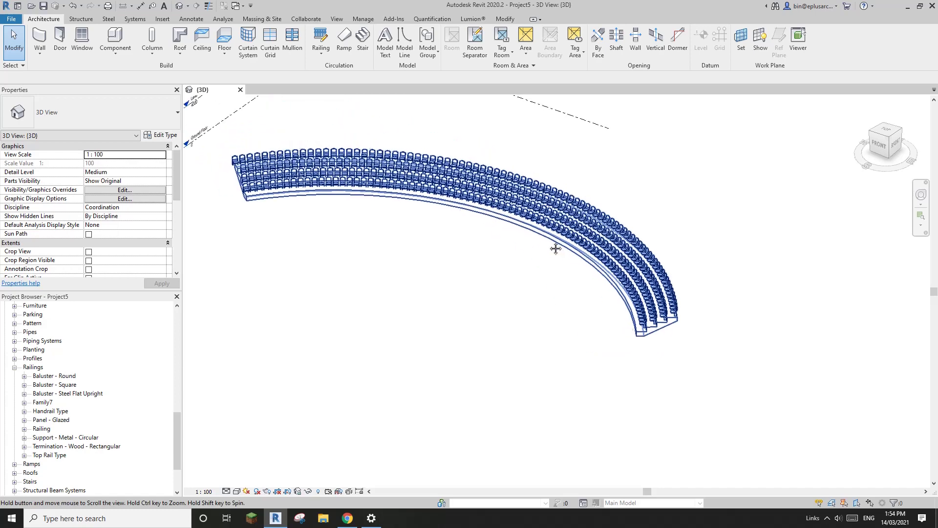
Create a straight railing of the same seating type, about 19600 mm long, in front of the curved seating
{"action": "double_click", "coordinate": [503, 197]}
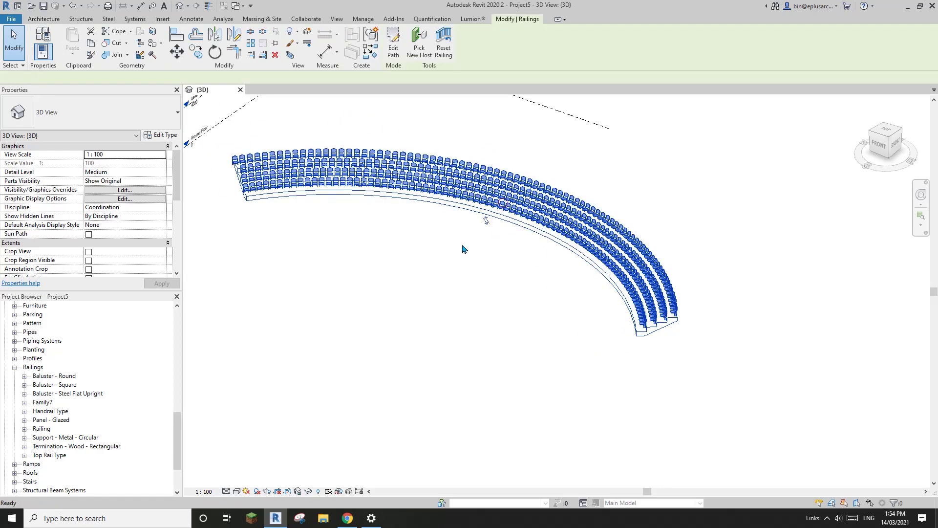
{"action": "left_click", "coordinate": [312, 287]}
{"action": "left_click", "coordinate": [503, 342]}
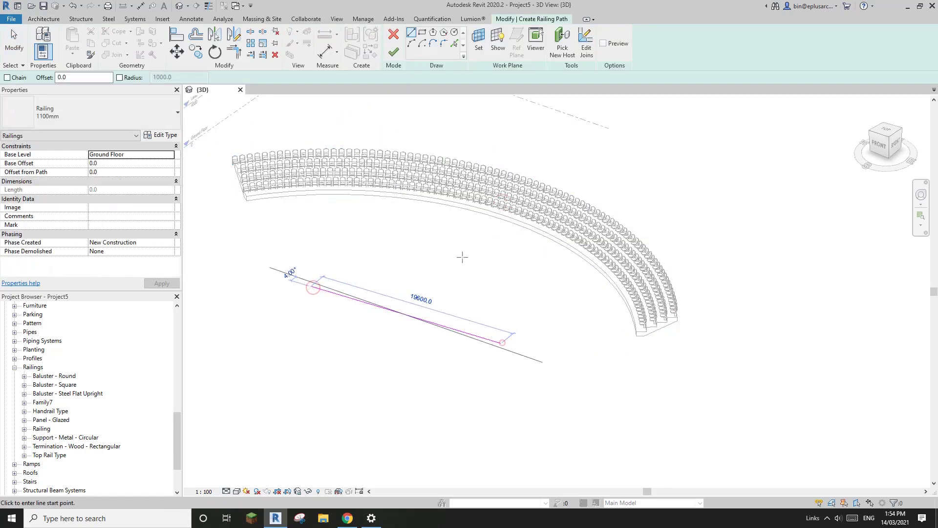
{"action": "left_click", "coordinate": [395, 52]}
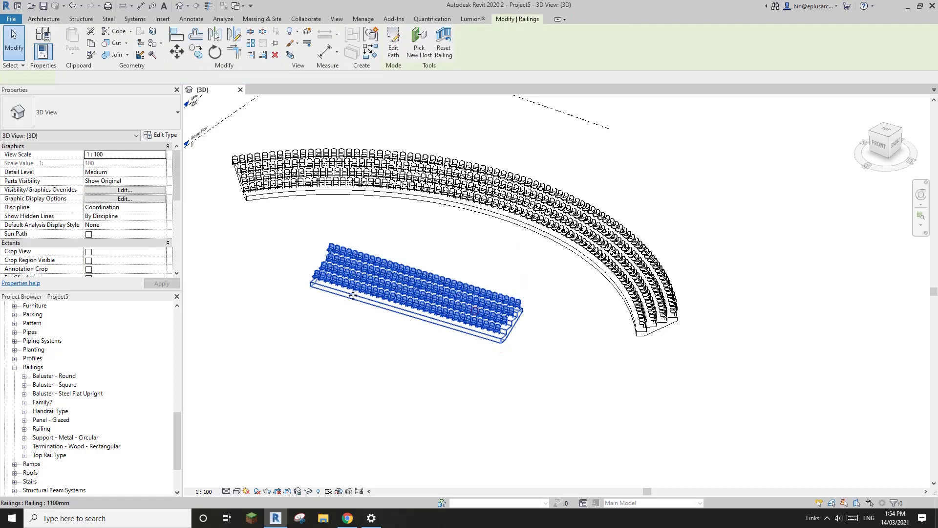
{"action": "middle_click_drag", "start_coordinate": [521, 279], "coordinate": [370, 271], "text": "shift"}
{"action": "scroll", "coordinate": [479, 340], "scroll_direction": "up", "scroll_amount": 2}
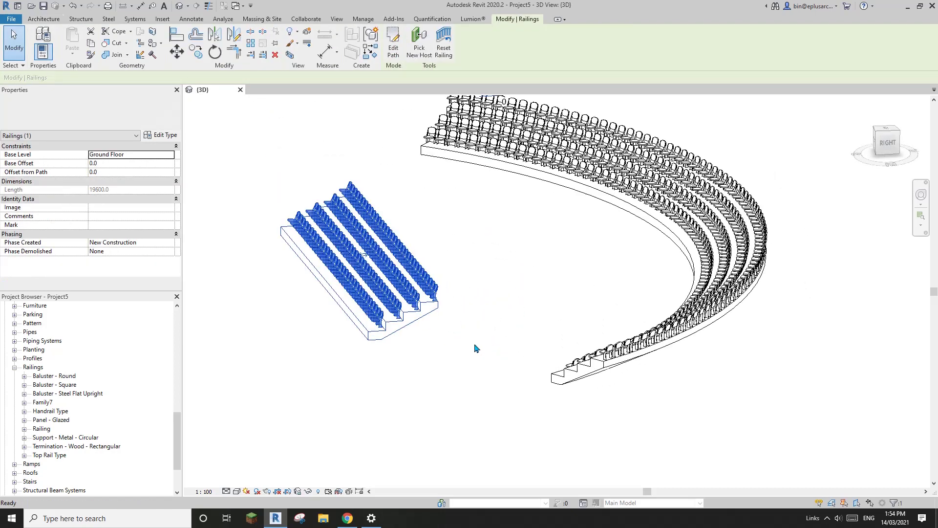
{"action": "left_click", "coordinate": [475, 348]}
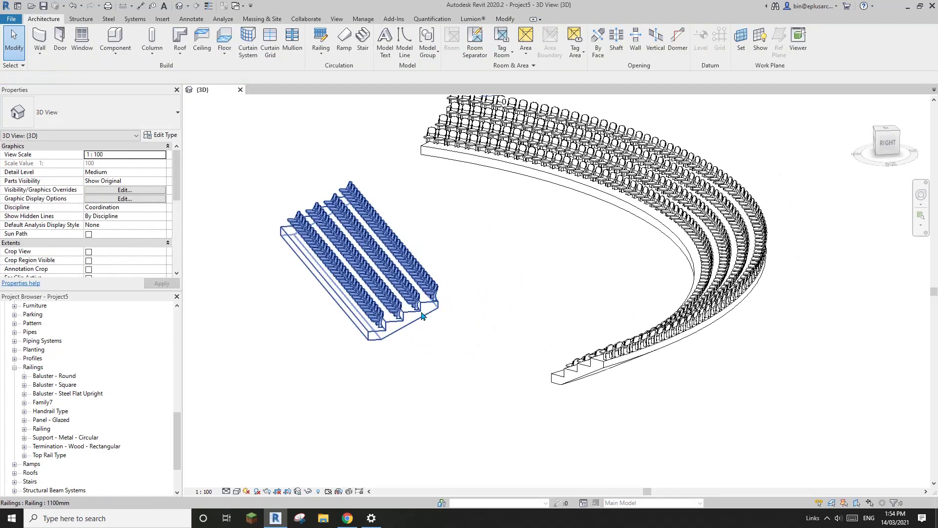
{"action": "left_click", "coordinate": [384, 335]}
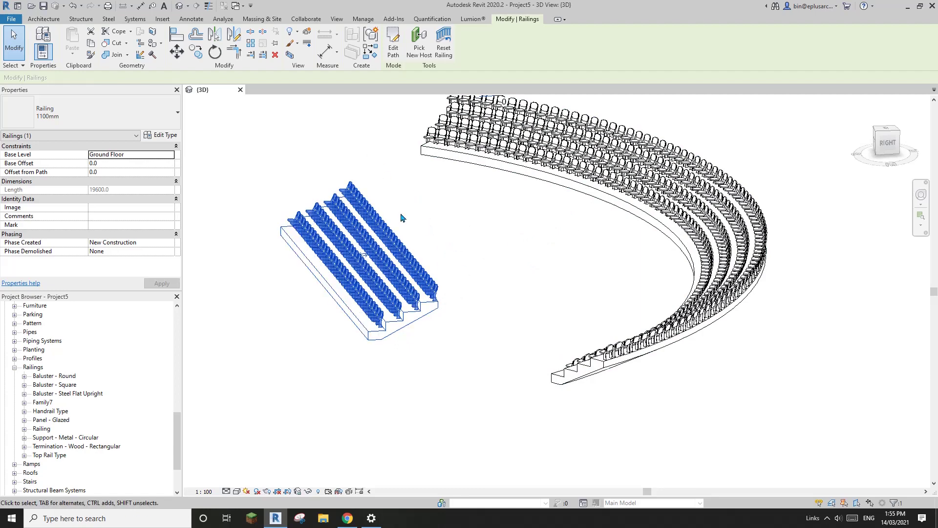
{"action": "middle_click_drag", "start_coordinate": [397, 222], "coordinate": [414, 260]}
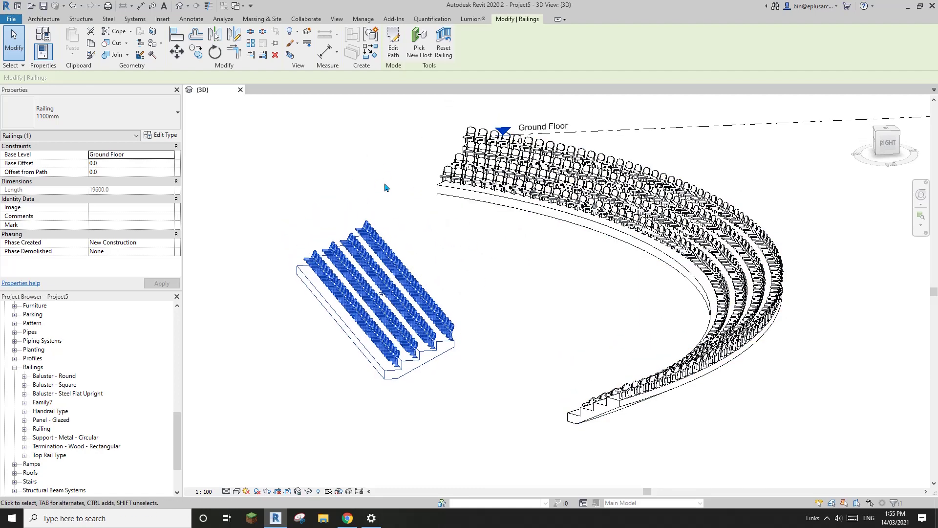
Delete both the curved and the straight seating railings from the 3D view
{"action": "scroll", "coordinate": [467, 217], "scroll_direction": "down", "scroll_amount": 2}
{"action": "left_click", "coordinate": [449, 225]}
{"action": "middle_click_drag", "start_coordinate": [443, 221], "coordinate": [500, 327]}
{"action": "left_click", "coordinate": [555, 241]}
{"action": "key", "text": "Delete"}
{"action": "left_click", "coordinate": [425, 315]}
{"action": "key", "text": "Delete"}
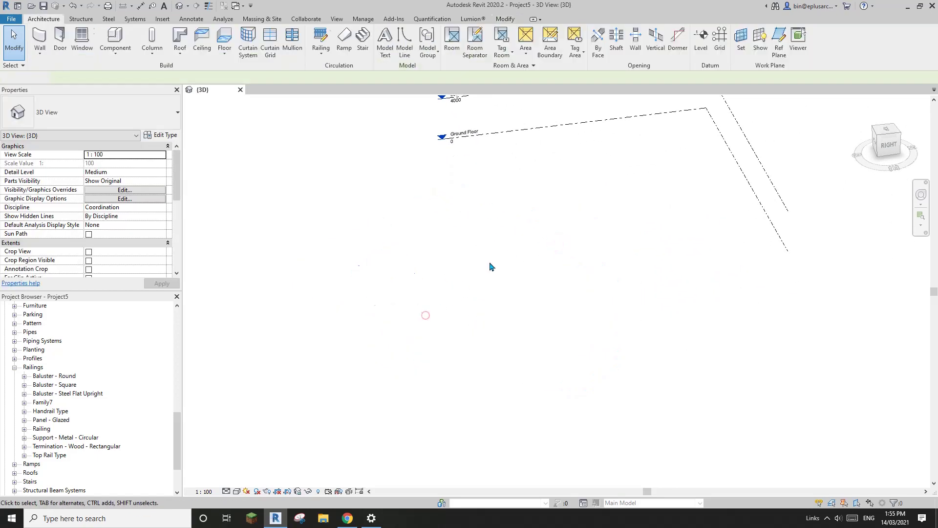
Close Project5 without saving and create a new project from a template
{"action": "left_click", "coordinate": [240, 90]}
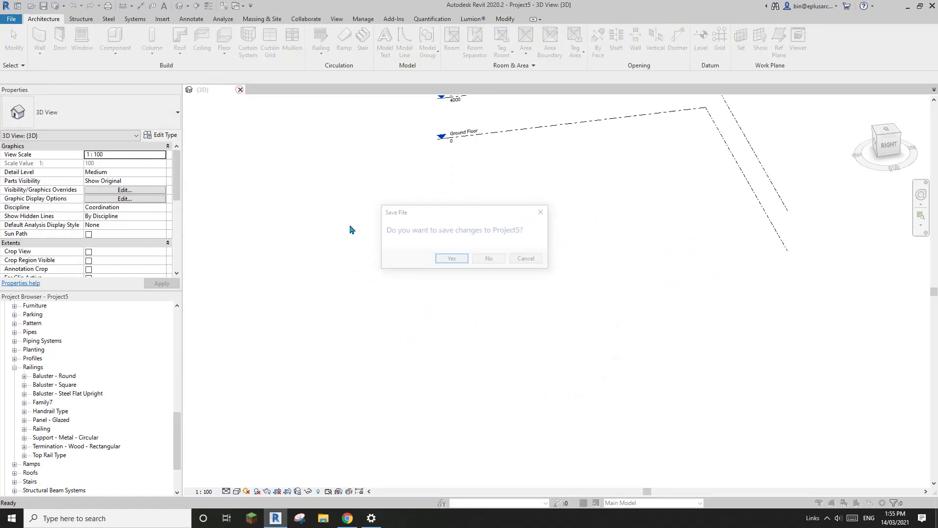
{"action": "left_click", "coordinate": [491, 260]}
{"action": "left_click", "coordinate": [71, 115]}
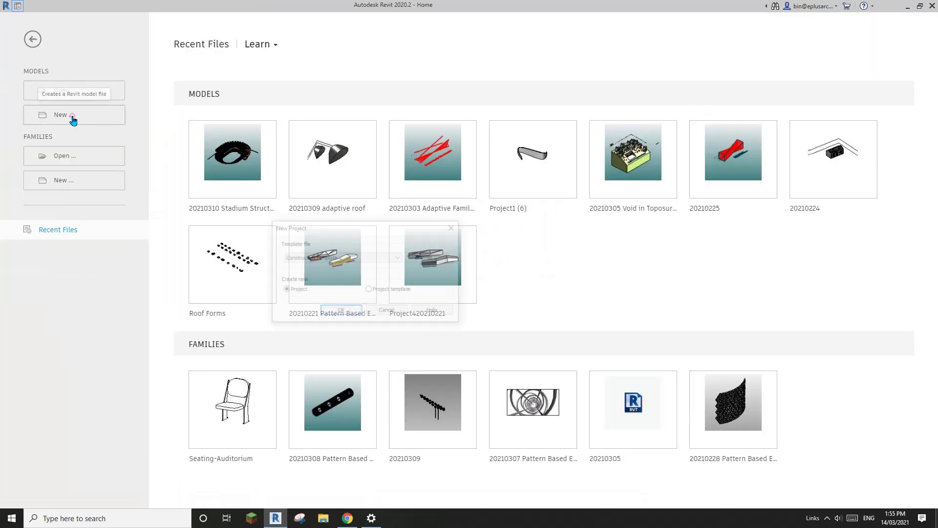
{"action": "left_click", "coordinate": [350, 255]}
{"action": "left_click", "coordinate": [335, 280]}
{"action": "left_click", "coordinate": [340, 311]}
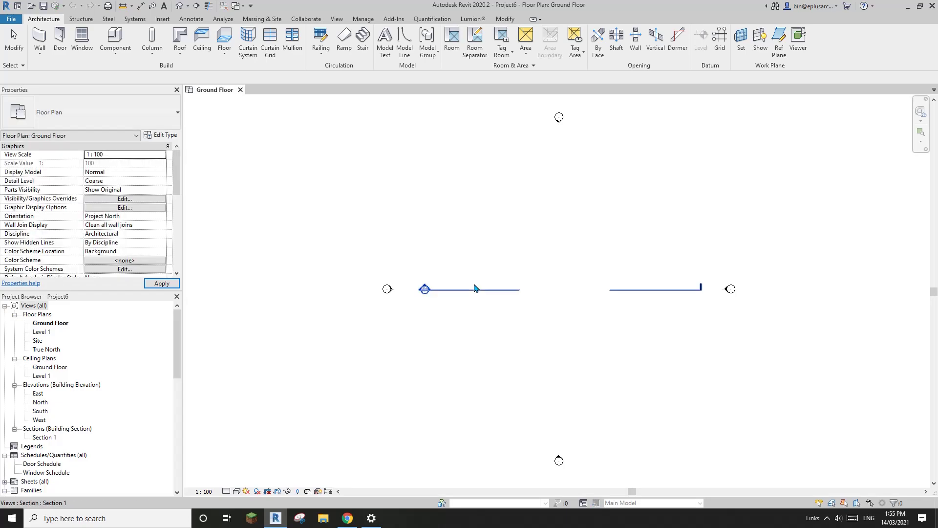
Sketch a straight horizontal railing about 12000 mm long in the Ground Floor plan, and open the default 3D view
{"action": "left_click", "coordinate": [321, 37]}
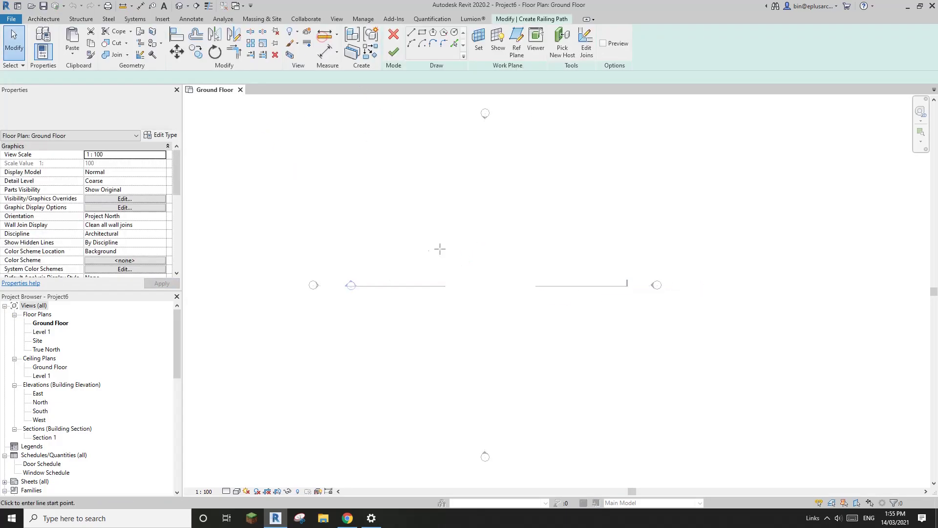
{"action": "left_click", "coordinate": [393, 51]}
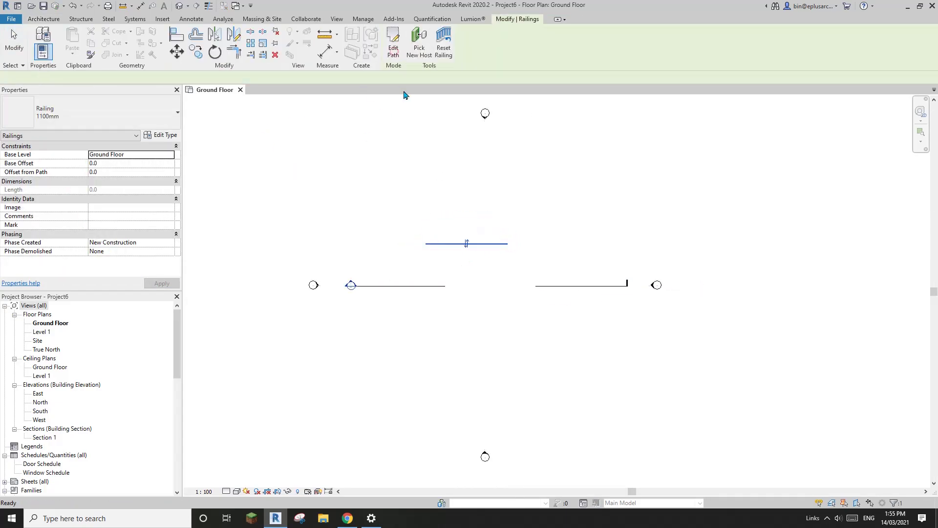
{"action": "key", "text": "Escape"}
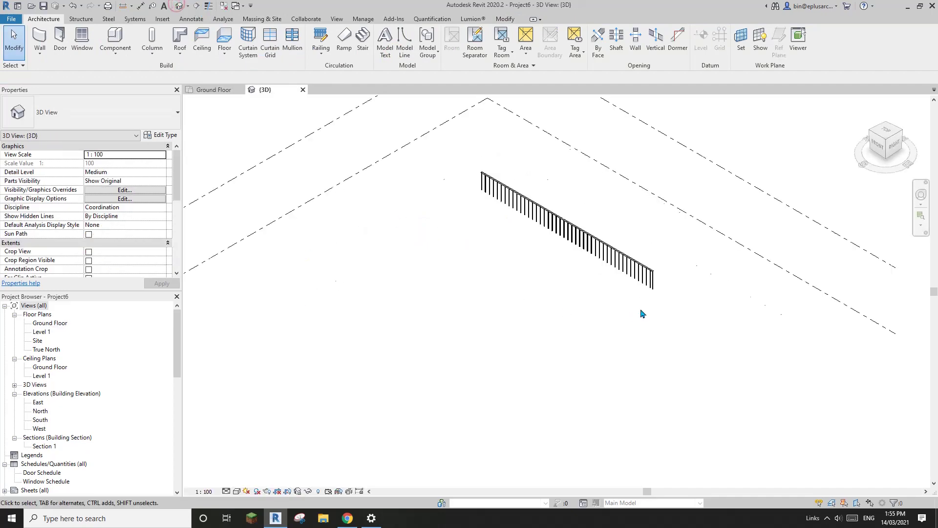
Duplicate the 1100mm type of the new railing under the name "setps with seatings"
{"action": "scroll", "coordinate": [605, 264], "scroll_direction": "up", "scroll_amount": 3}
{"action": "left_click", "coordinate": [532, 189]}
{"action": "middle_click_drag", "start_coordinate": [500, 222], "coordinate": [535, 328]}
{"action": "middle_click_drag", "start_coordinate": [534, 329], "coordinate": [462, 268], "text": "shift"}
{"action": "middle_click_drag", "start_coordinate": [311, 218], "coordinate": [263, 211]}
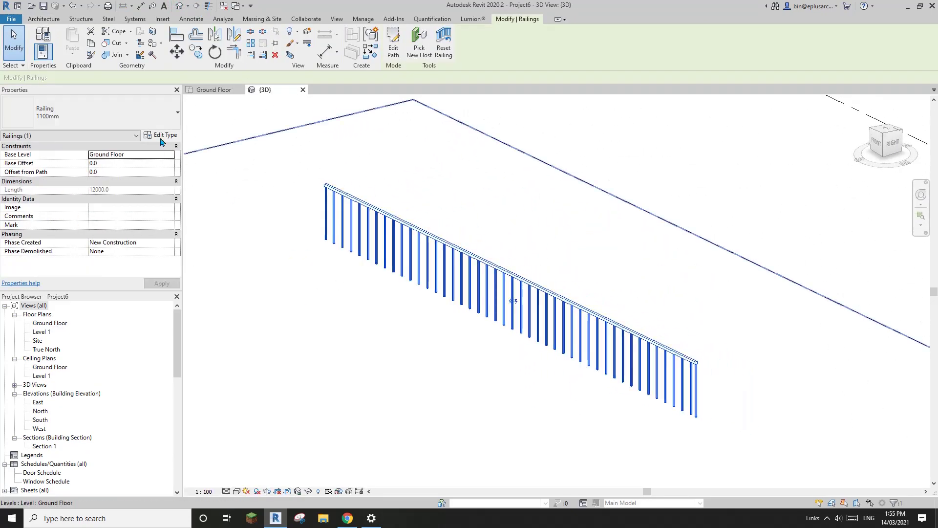
{"action": "left_click", "coordinate": [159, 135]}
{"action": "left_click", "coordinate": [362, 160]}
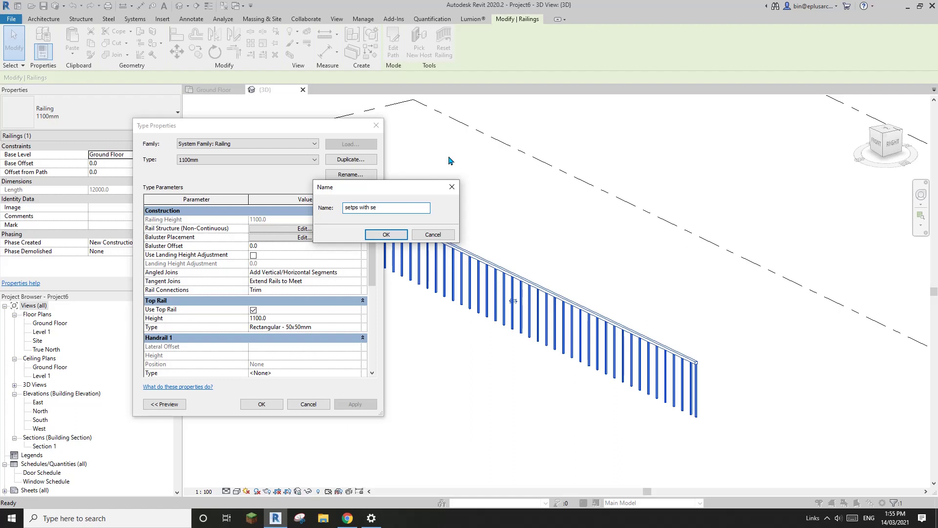
{"action": "type", "text": "setps with seatings"}
{"action": "key", "text": "Return"}
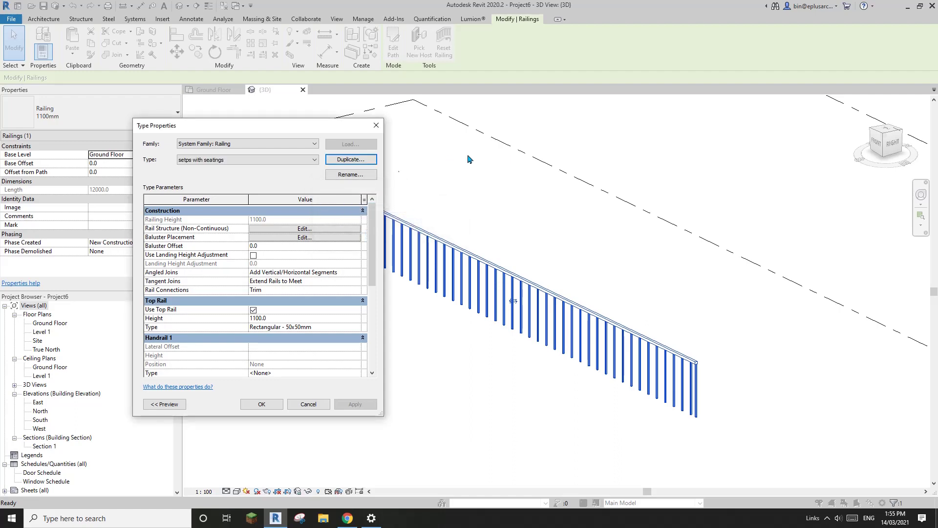
Set the baluster family to None for the regular baluster and the start, corner and end posts, and apply the type changes
{"action": "left_click", "coordinate": [290, 239]}
{"action": "left_click", "coordinate": [201, 188]}
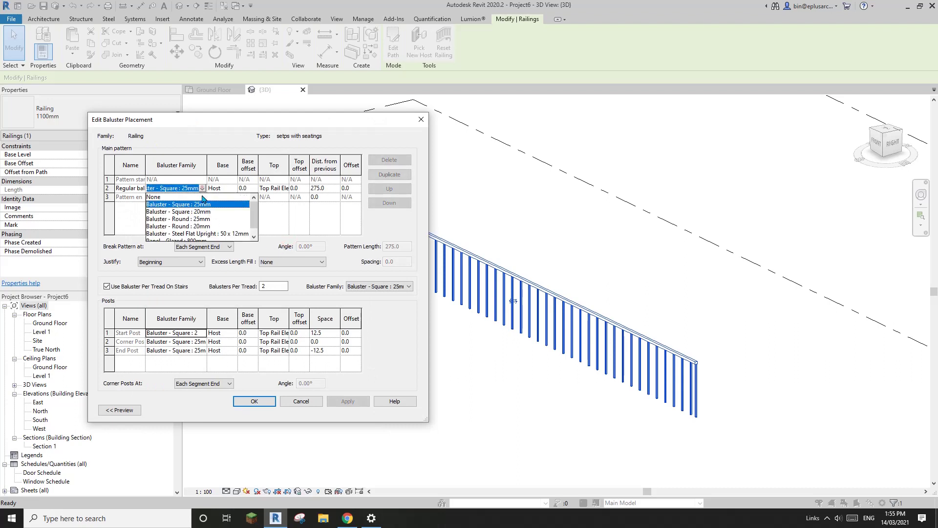
{"action": "left_click", "coordinate": [154, 197]}
{"action": "left_click", "coordinate": [202, 333]}
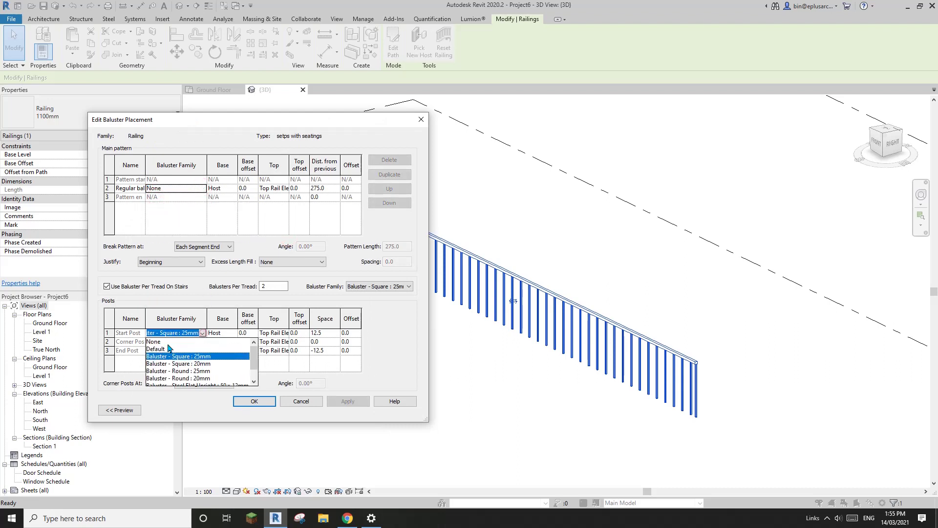
{"action": "left_click", "coordinate": [167, 347]}
{"action": "left_click", "coordinate": [203, 341]}
{"action": "left_click", "coordinate": [156, 350]}
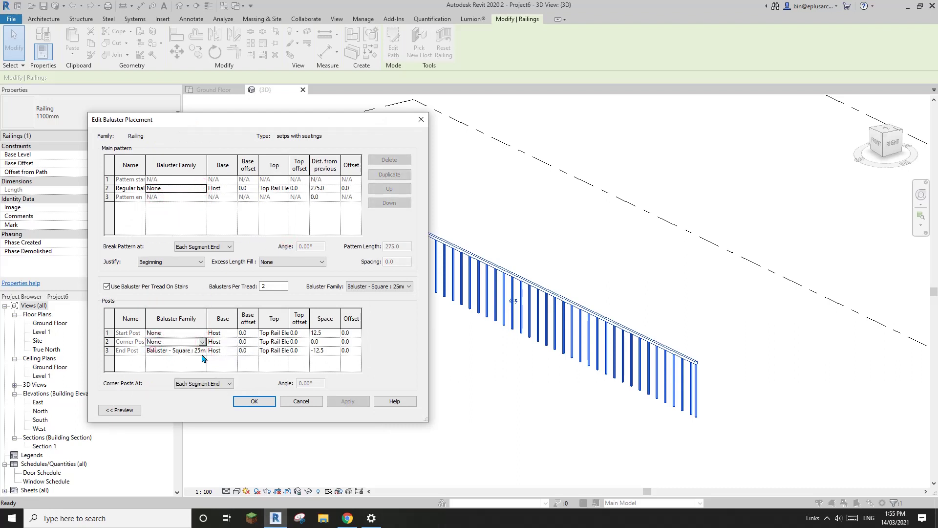
{"action": "left_click", "coordinate": [202, 350]}
{"action": "left_click", "coordinate": [156, 359]}
{"action": "left_click", "coordinate": [267, 402]}
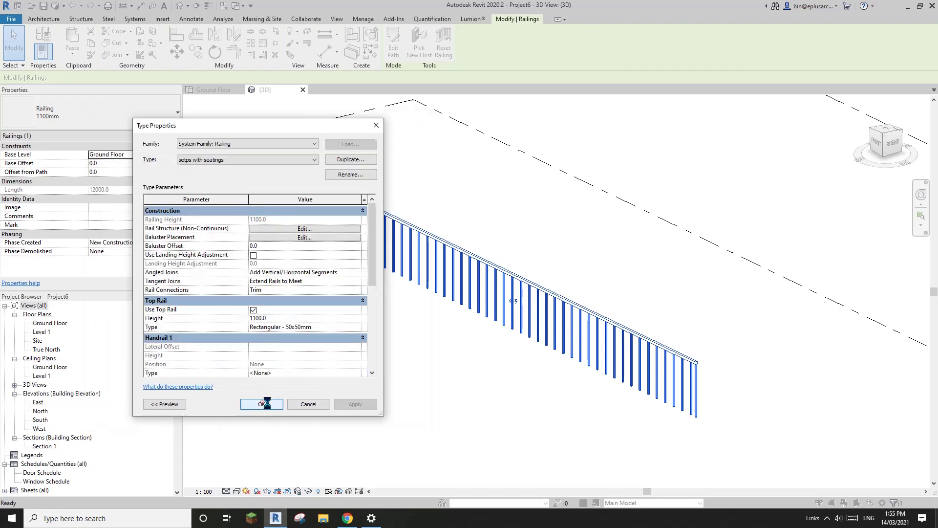
{"action": "left_click", "coordinate": [269, 408]}
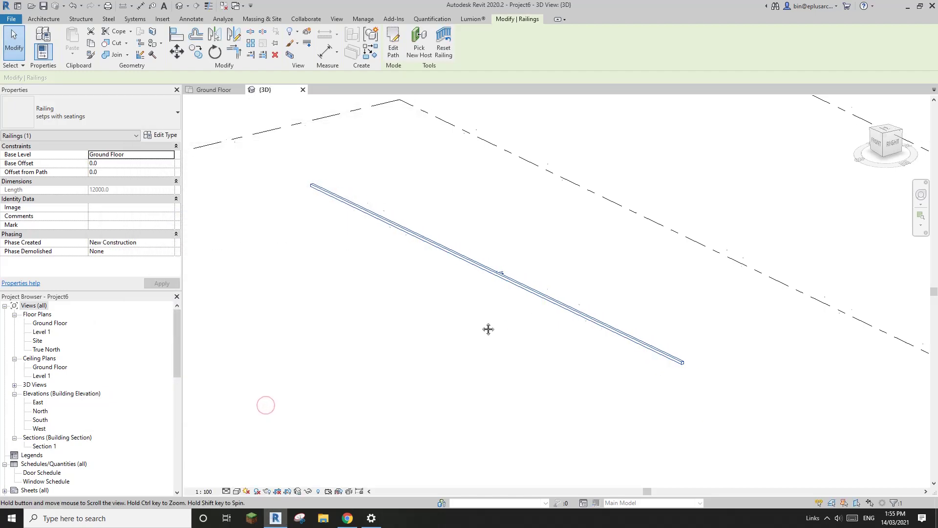
{"action": "key", "text": "Escape"}
{"action": "left_click", "coordinate": [422, 293]}
{"action": "middle_click_drag", "start_coordinate": [412, 306], "coordinate": [447, 325], "text": "shift"}
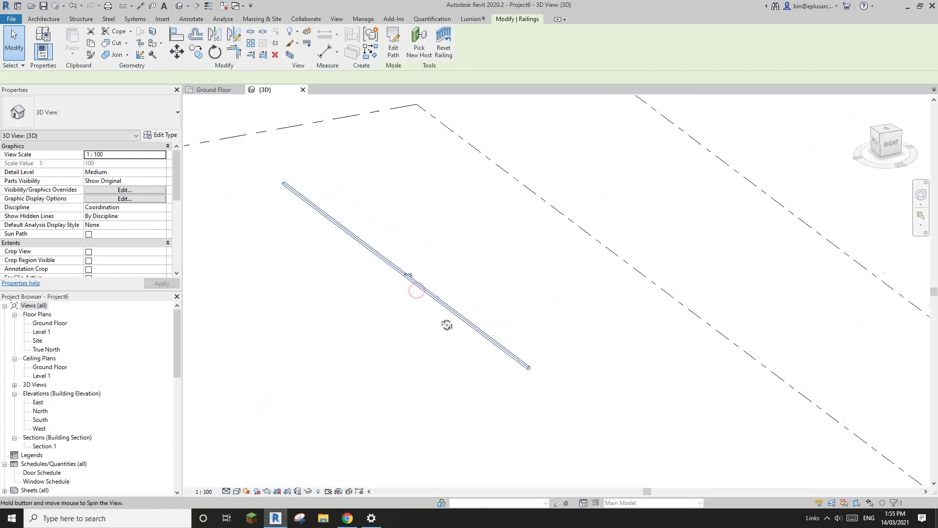
{"action": "middle_click_drag", "start_coordinate": [334, 276], "coordinate": [414, 308], "text": "shift"}
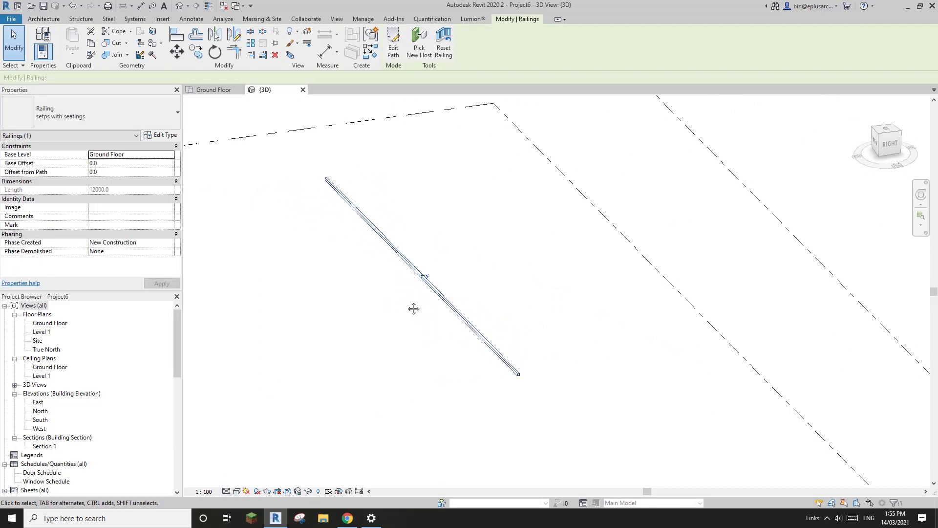
{"action": "left_click", "coordinate": [414, 309]}
{"action": "middle_click_drag", "start_coordinate": [389, 272], "coordinate": [397, 264]}
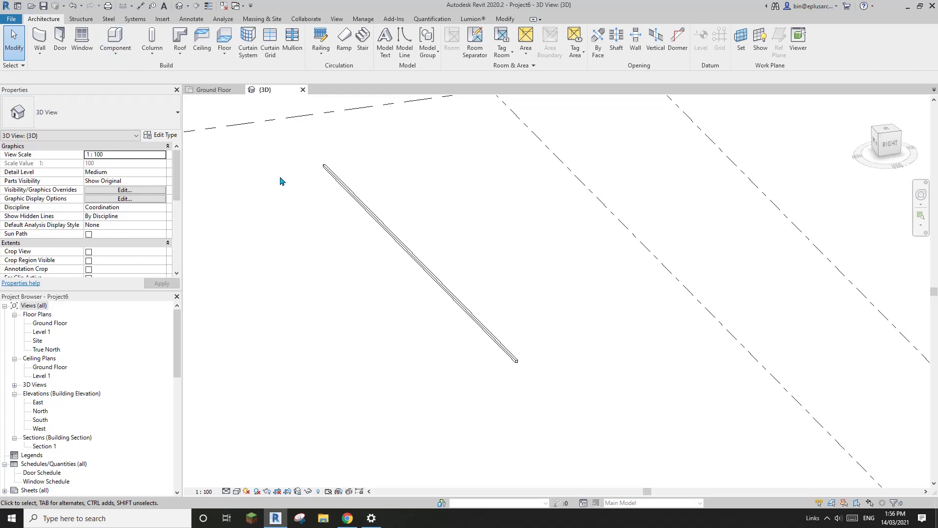
Create a new family from the Metric Baluster-Post.rft template
{"action": "left_click", "coordinate": [12, 18]}
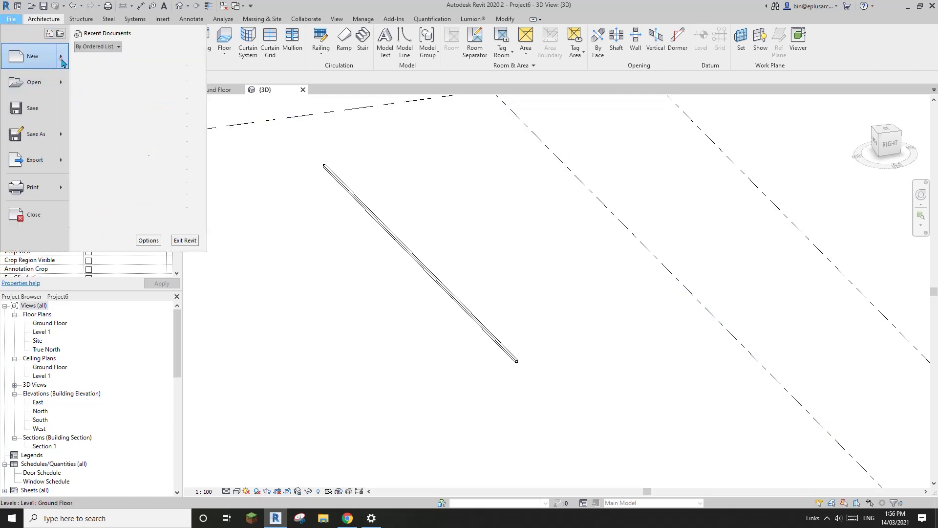
{"action": "mouse_move", "coordinate": [35, 56]}
{"action": "left_click", "coordinate": [104, 95]}
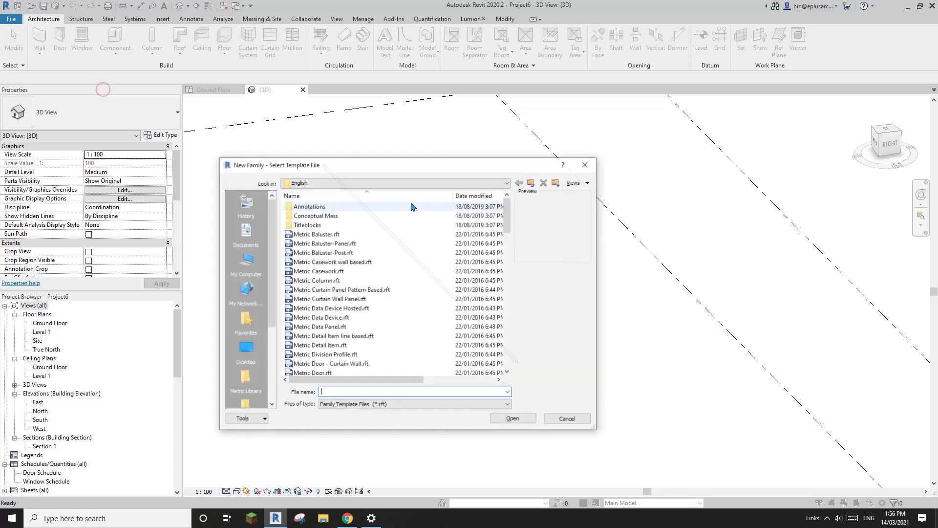
{"action": "left_click", "coordinate": [508, 250]}
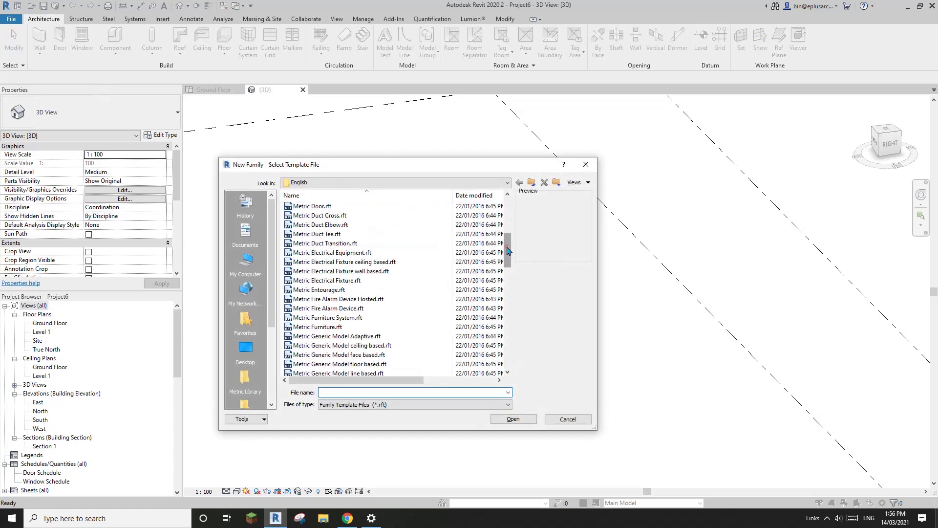
{"action": "left_click", "coordinate": [506, 219]}
{"action": "left_click", "coordinate": [338, 254]}
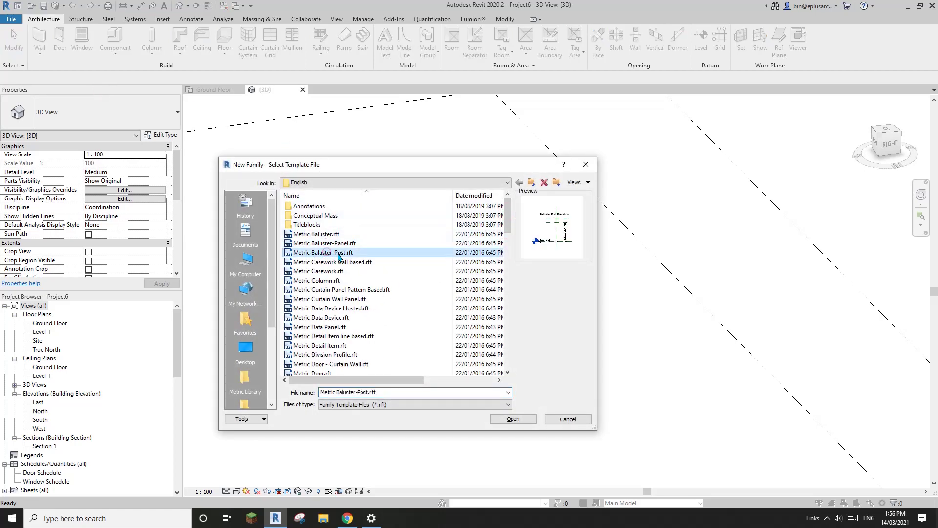
{"action": "left_click", "coordinate": [513, 419]}
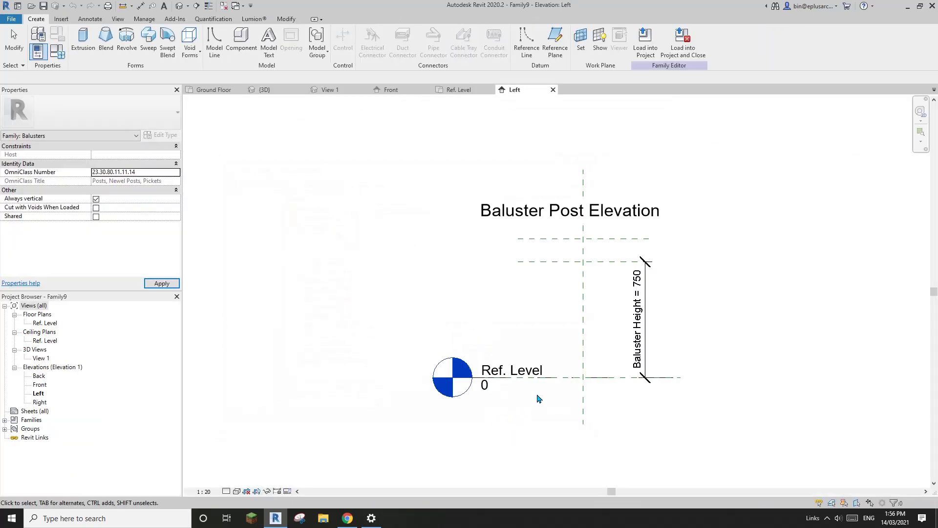
Remove the Baluster Height label from the 750 dimension in the Left elevation
{"action": "middle_click_drag", "start_coordinate": [537, 395], "coordinate": [444, 389]}
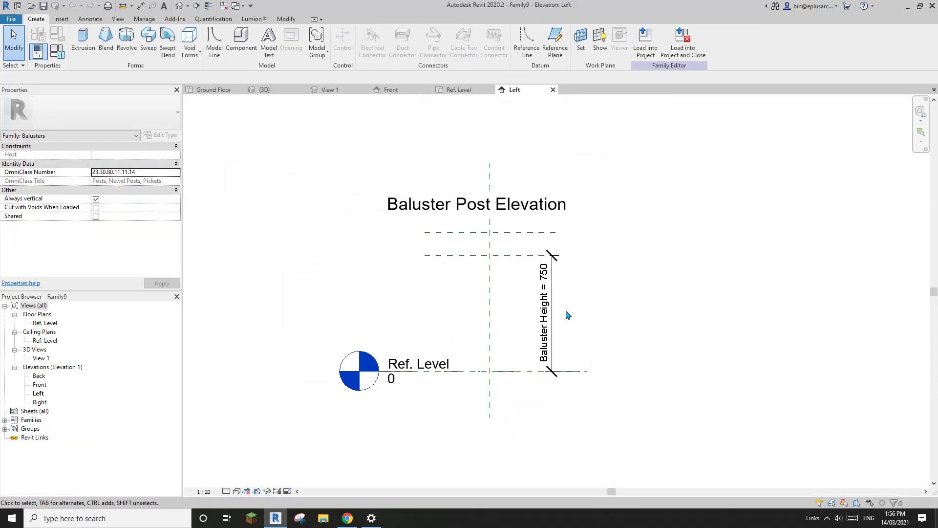
{"action": "left_click", "coordinate": [549, 289]}
{"action": "left_click", "coordinate": [374, 41]}
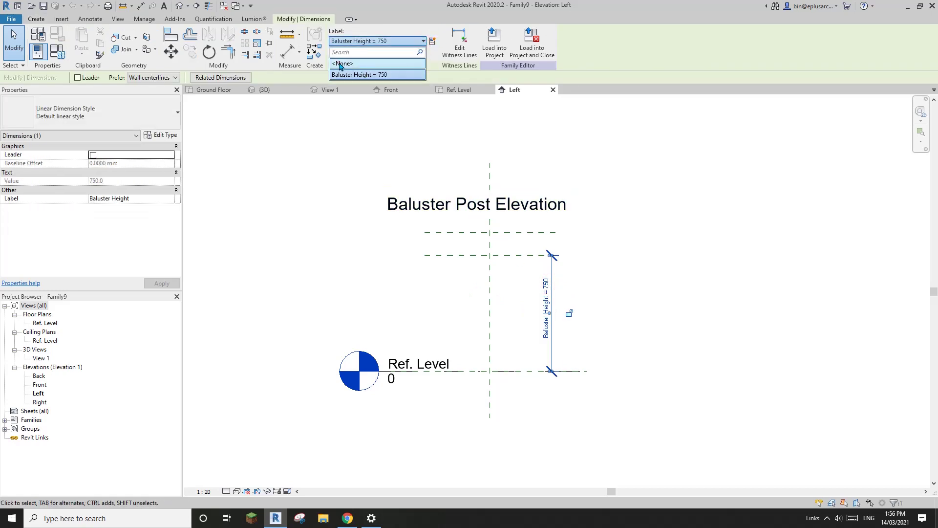
{"action": "left_click", "coordinate": [342, 63]}
{"action": "left_click", "coordinate": [519, 268]}
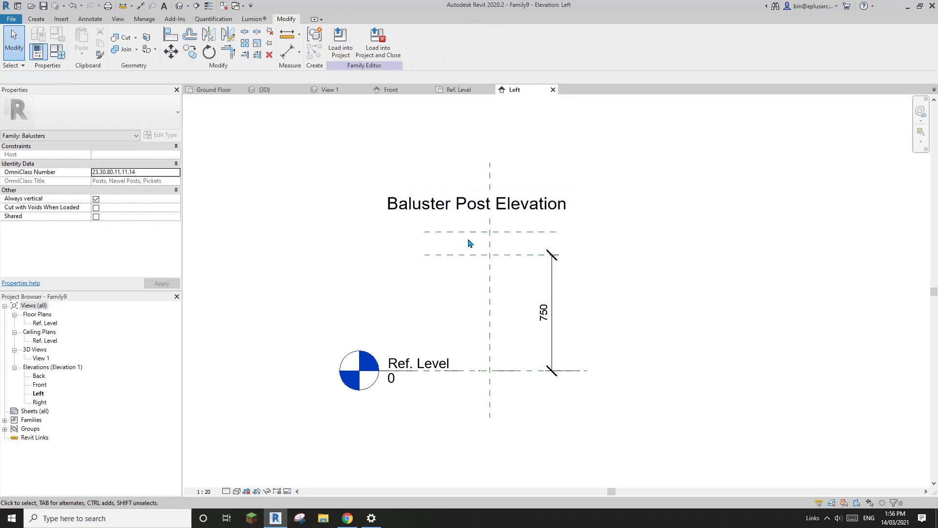
Delete the uppermost horizontal reference plane, above the Top plane, in the Left elevation
{"action": "left_click", "coordinate": [465, 232]}
{"action": "key", "text": "Delete"}
{"action": "left_click", "coordinate": [520, 254]}
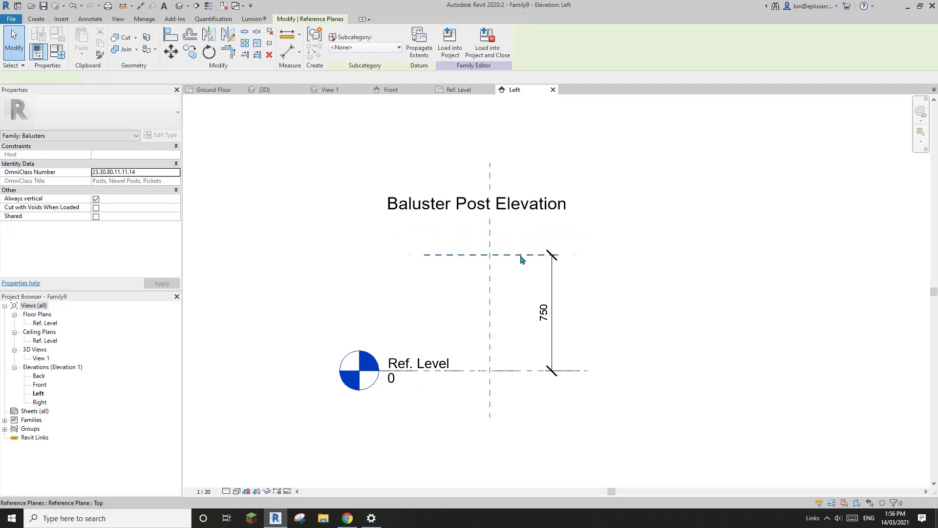
{"action": "left_click", "coordinate": [518, 236]}
{"action": "left_click_drag", "start_coordinate": [501, 280], "coordinate": [503, 277]}
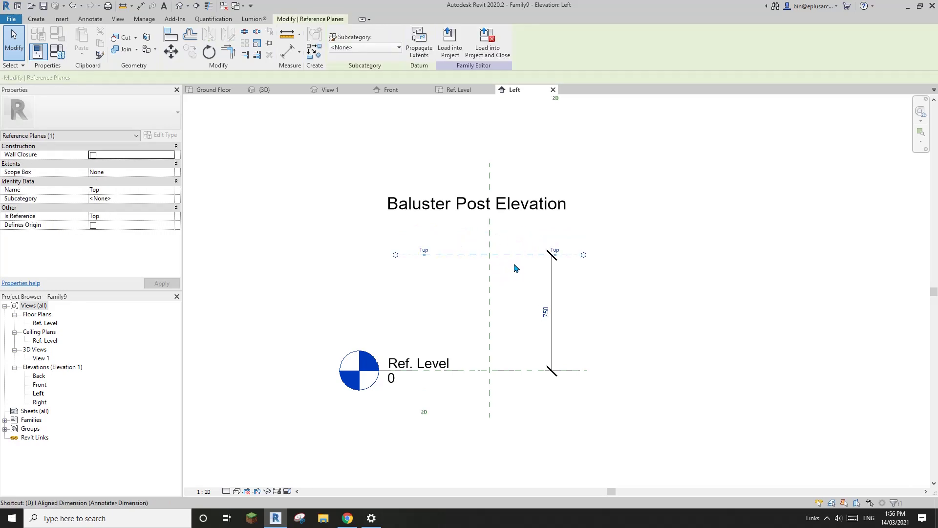
{"action": "left_click_drag", "start_coordinate": [582, 278], "coordinate": [530, 286]}
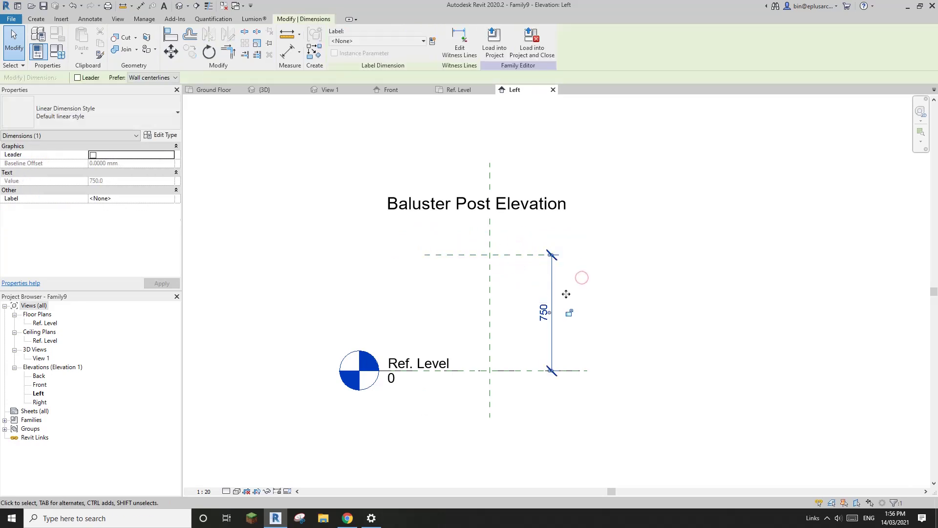
{"action": "left_click", "coordinate": [568, 290]}
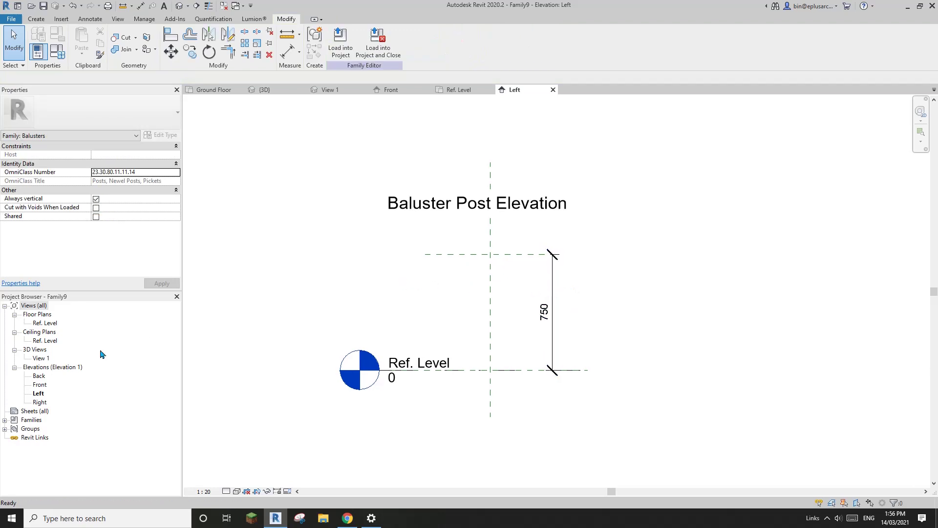
Open the Ref. Level floor plan of the baluster family and close all inactive views
{"action": "left_click", "coordinate": [43, 323]}
{"action": "double_click", "coordinate": [42, 325]}
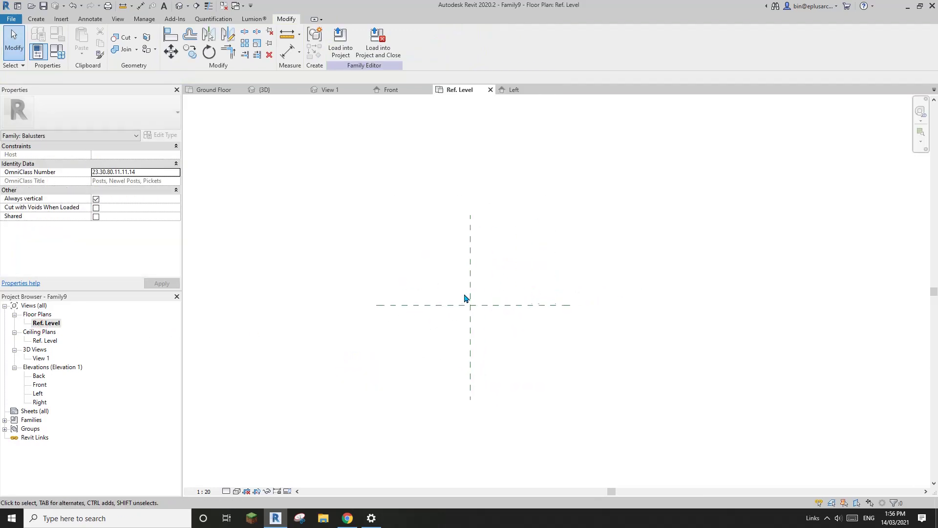
{"action": "left_click", "coordinate": [225, 7]}
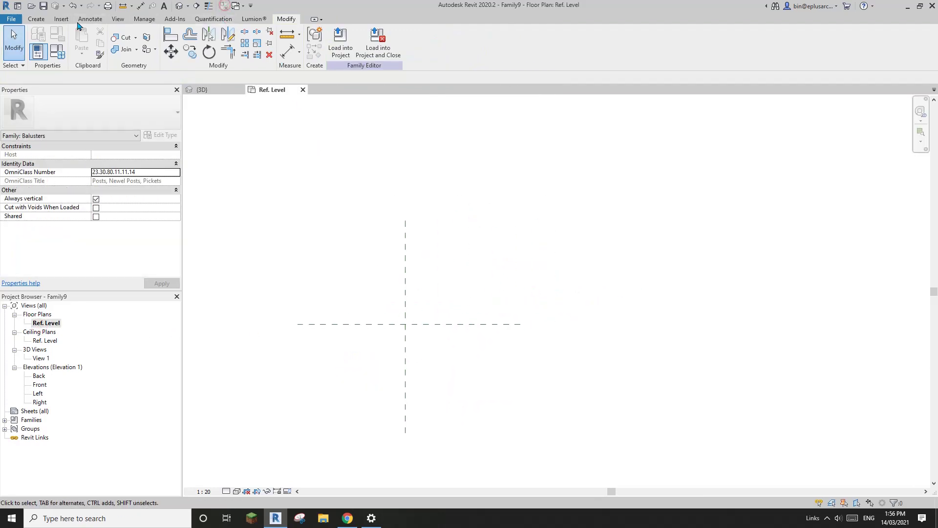
Open the Seating-Auditorium.rfa family from the Seating folder
{"action": "left_click", "coordinate": [31, 6]}
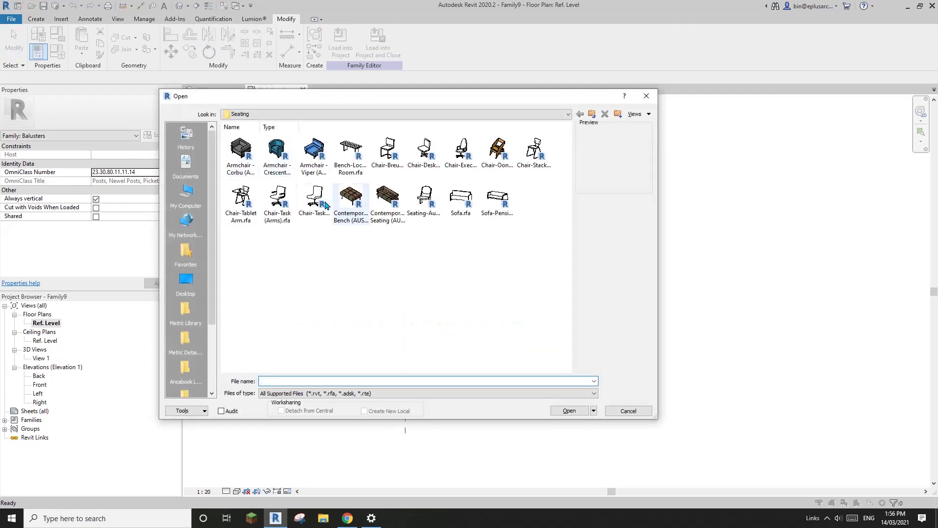
{"action": "left_click", "coordinate": [423, 200]}
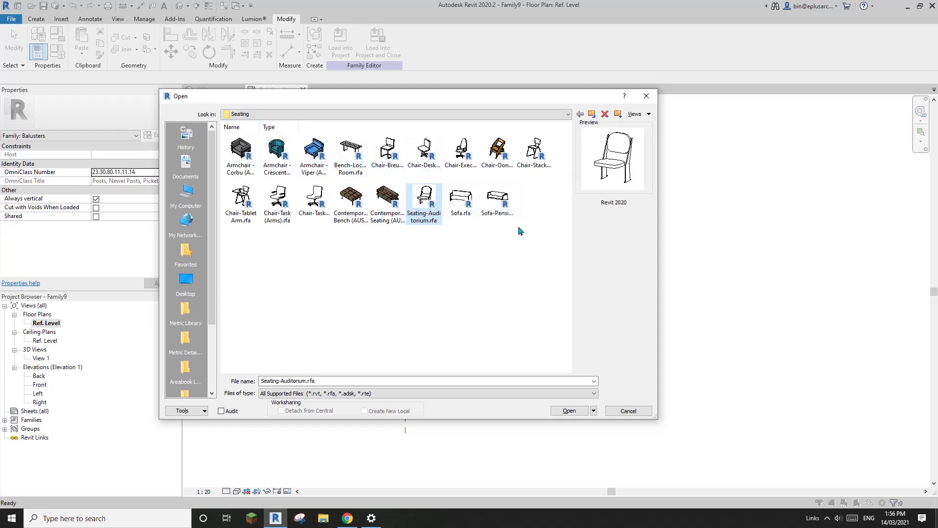
{"action": "left_click", "coordinate": [570, 410]}
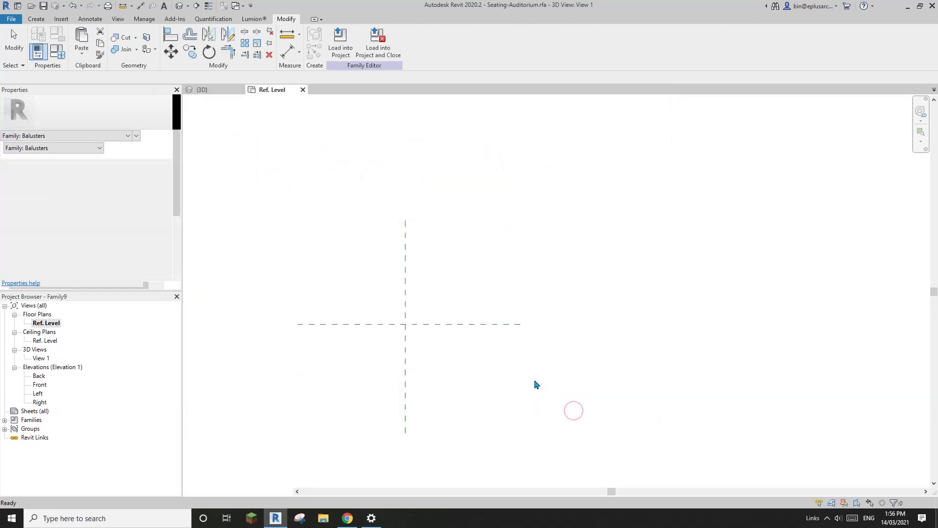
{"action": "scroll", "coordinate": [520, 342], "scroll_direction": "down", "scroll_amount": 3}
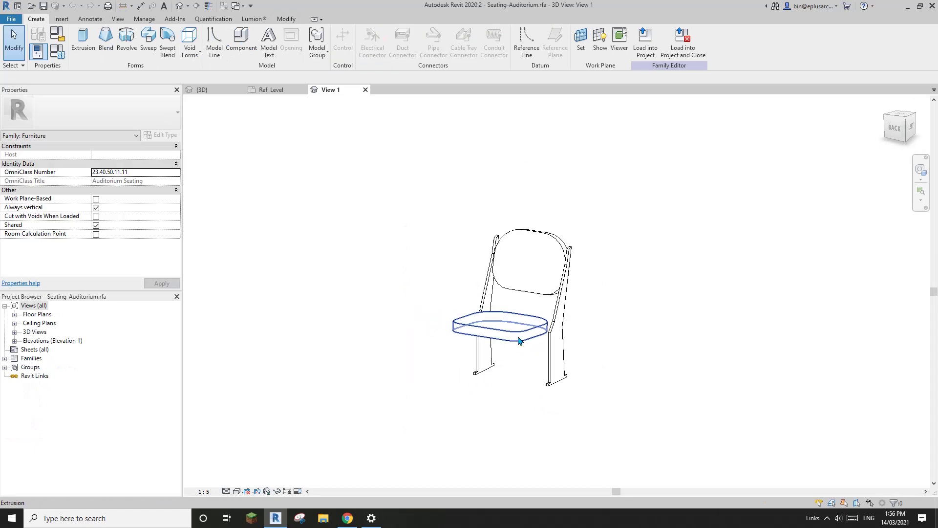
{"action": "scroll", "coordinate": [533, 337], "scroll_direction": "up", "scroll_amount": 2}
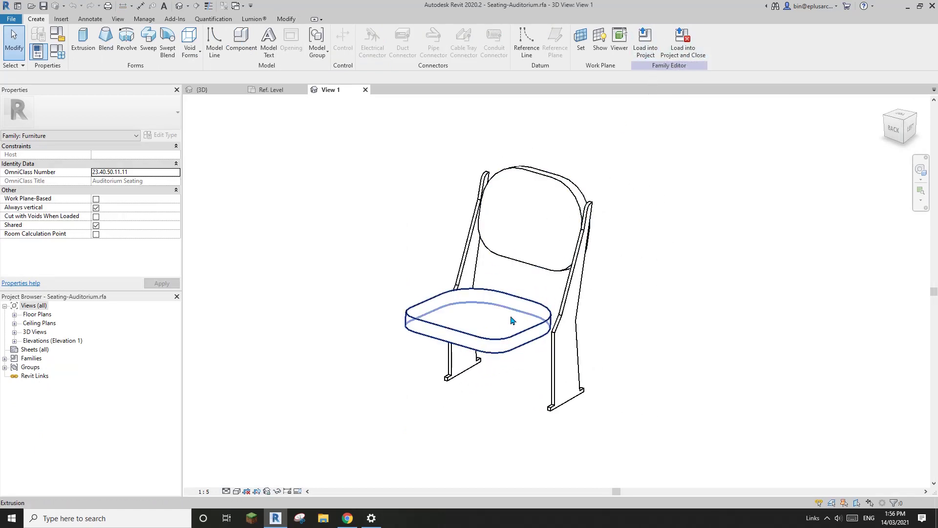
Copy all parts of the auditorium chair and paste them aligned to the current view in the baluster family's Ref. Level plan
{"action": "left_click", "coordinate": [269, 90]}
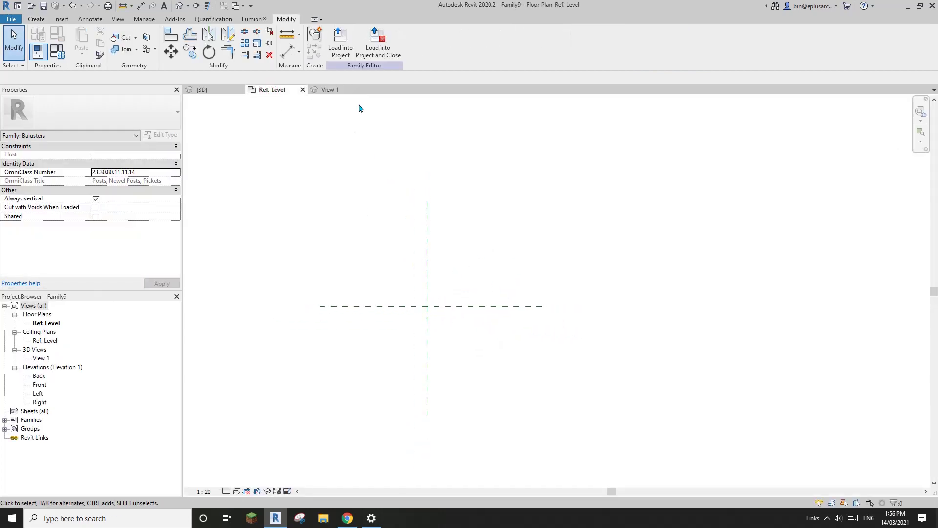
{"action": "left_click", "coordinate": [328, 89]}
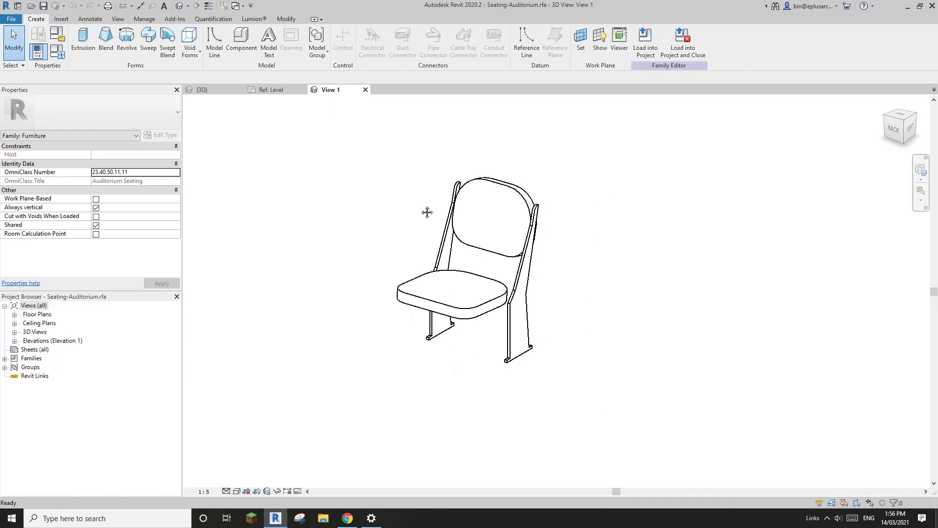
{"action": "left_click_drag", "start_coordinate": [328, 134], "coordinate": [606, 391]}
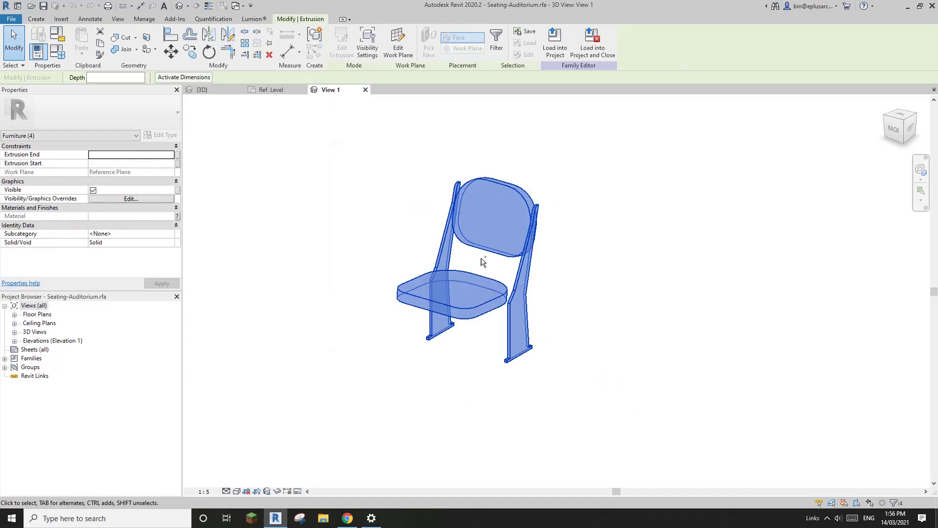
{"action": "key", "text": "ctrl+c"}
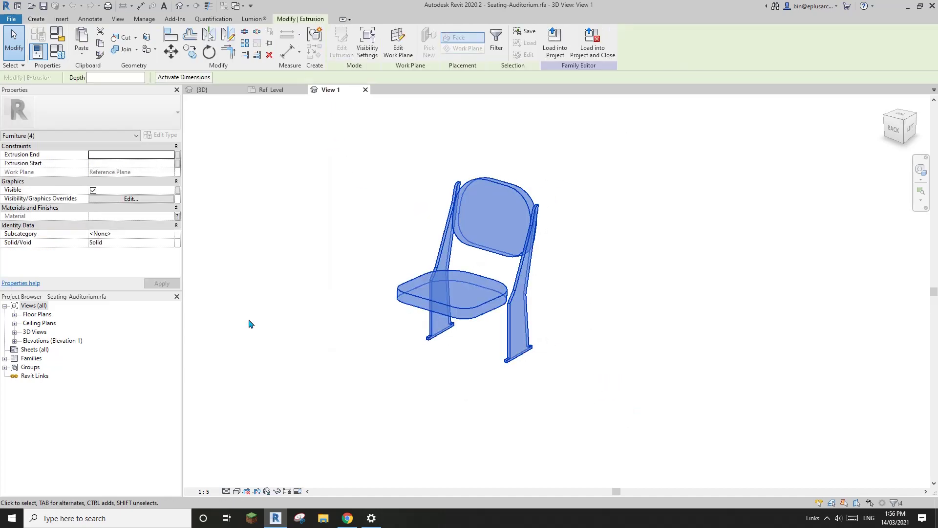
{"action": "left_click", "coordinate": [266, 92]}
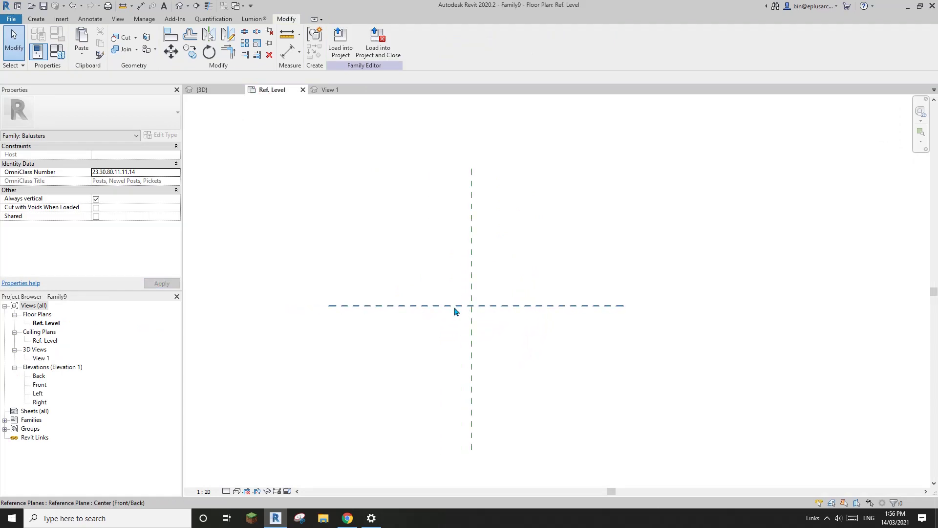
{"action": "left_click", "coordinate": [81, 51]}
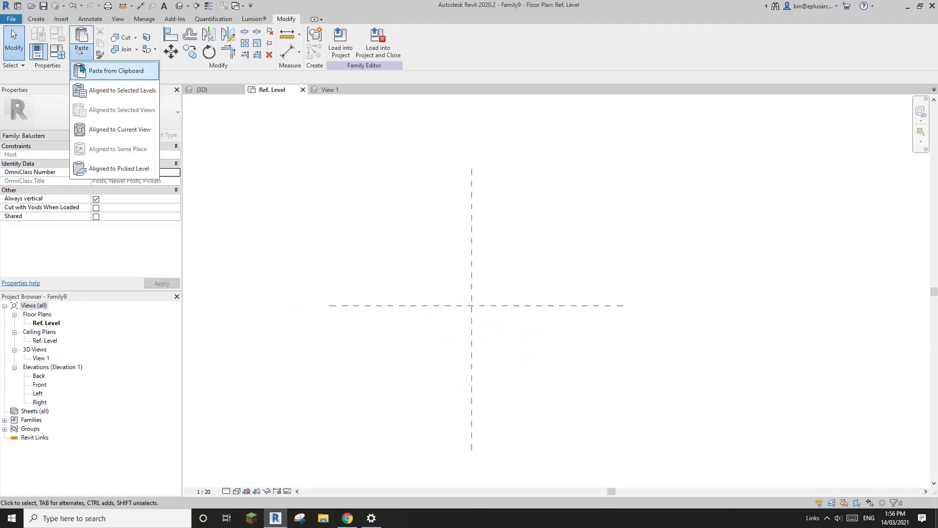
{"action": "left_click", "coordinate": [132, 135]}
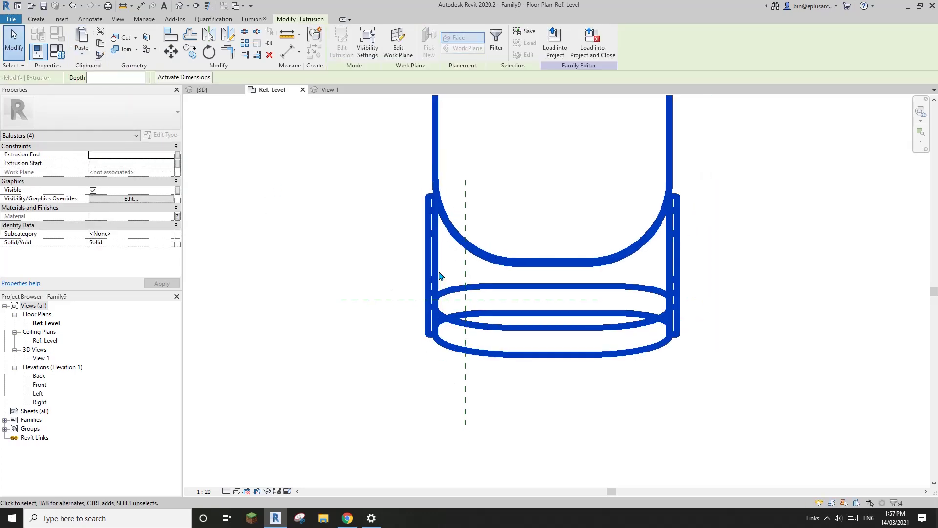
Move the pasted chair from its front edge midpoint onto the vertical reference plane, centring it left to right
{"action": "middle_click_drag", "start_coordinate": [445, 264], "coordinate": [463, 315]}
{"action": "left_click_drag", "start_coordinate": [392, 129], "coordinate": [619, 368]}
{"action": "key", "text": "m"}
{"action": "key", "text": "v"}
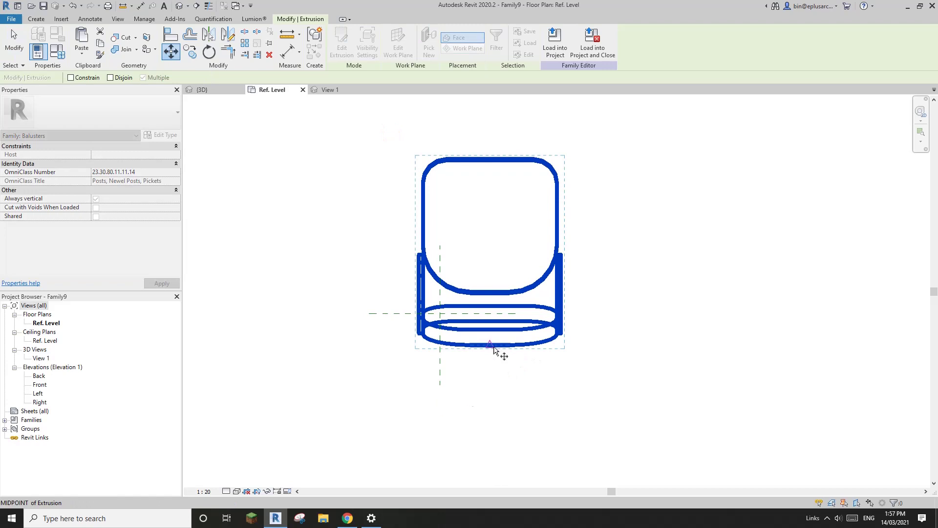
{"action": "left_click", "coordinate": [491, 346]}
{"action": "left_click", "coordinate": [441, 347]}
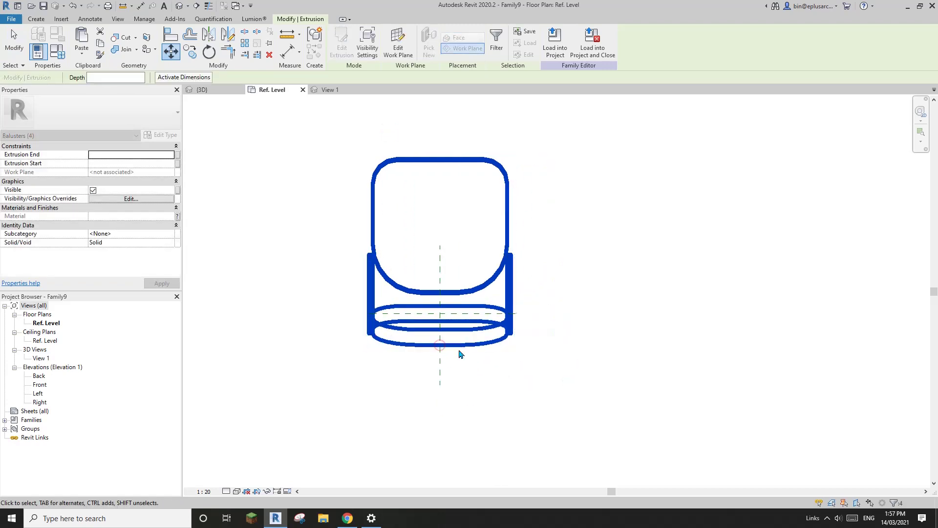
{"action": "middle_click_drag", "start_coordinate": [459, 356], "coordinate": [494, 350]}
Examine in the Left elevation how the chair's feet sit relative to the Ref. Level and the centre reference plane
{"action": "double_click", "coordinate": [35, 393]}
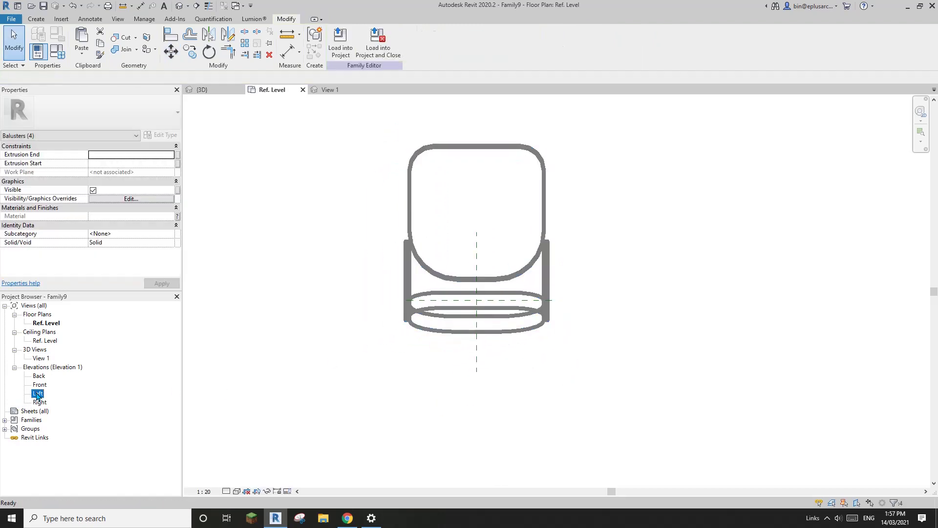
{"action": "middle_click_drag", "start_coordinate": [654, 237], "coordinate": [634, 262]}
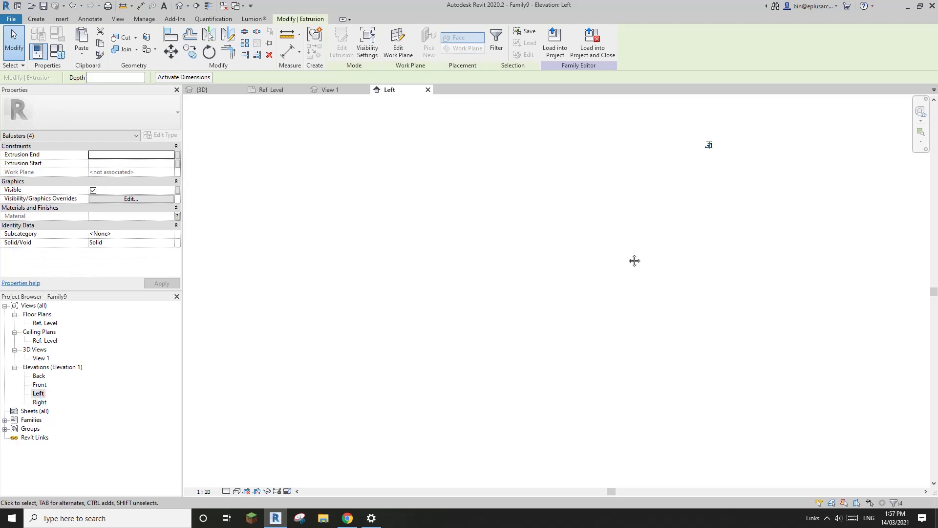
{"action": "middle_click", "coordinate": [634, 262]}
{"action": "middle_click", "coordinate": [634, 262]}
{"action": "scroll", "coordinate": [649, 295], "scroll_direction": "up", "scroll_amount": 2}
{"action": "middle_click_drag", "start_coordinate": [610, 300], "coordinate": [595, 252]}
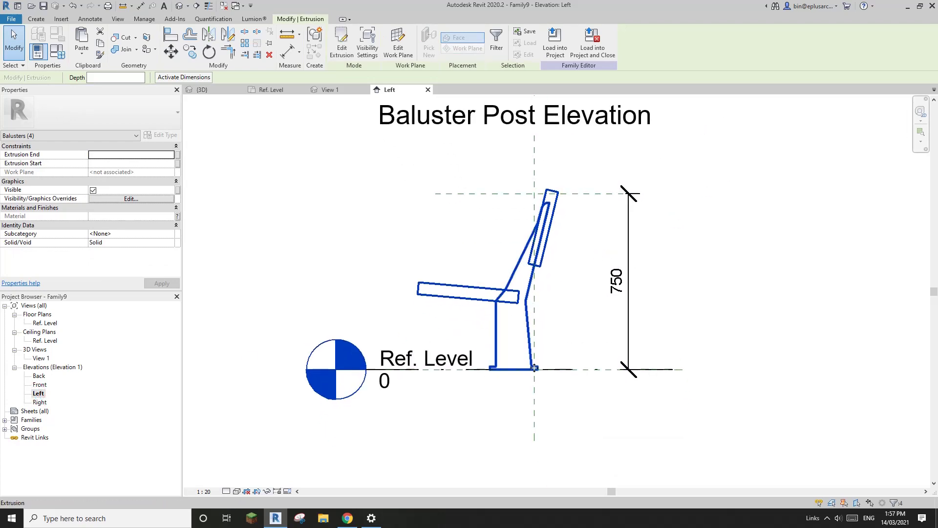
{"action": "scroll", "coordinate": [534, 369], "scroll_direction": "up", "scroll_amount": 3}
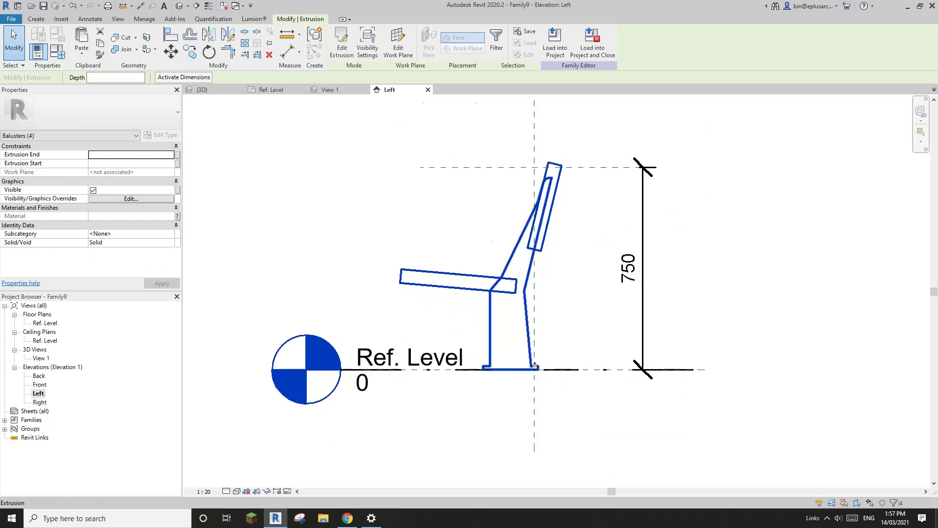
{"action": "scroll", "coordinate": [534, 220], "scroll_direction": "down", "scroll_amount": 2}
{"action": "scroll", "coordinate": [535, 333], "scroll_direction": "up", "scroll_amount": 2}
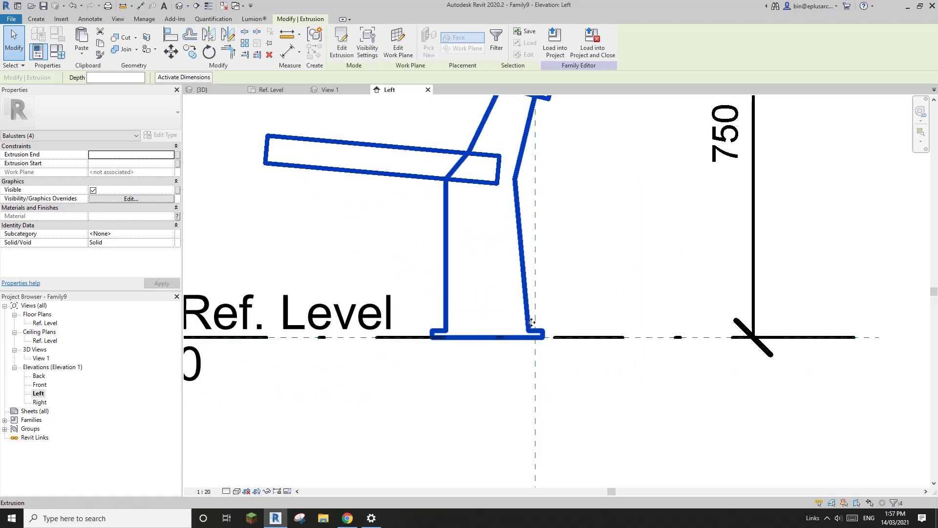
{"action": "scroll", "coordinate": [543, 335], "scroll_direction": "down", "scroll_amount": 4}
{"action": "scroll", "coordinate": [545, 337], "scroll_direction": "up", "scroll_amount": 3}
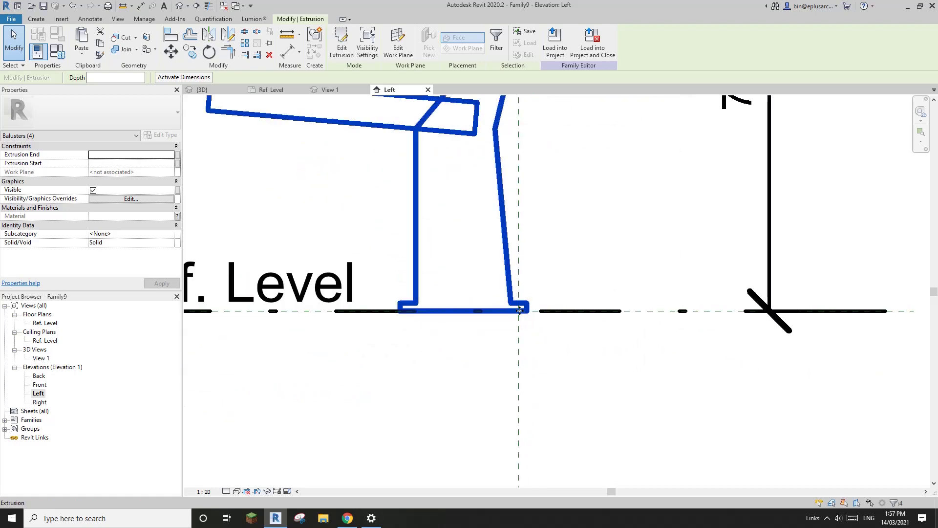
{"action": "scroll", "coordinate": [519, 303], "scroll_direction": "up", "scroll_amount": 2}
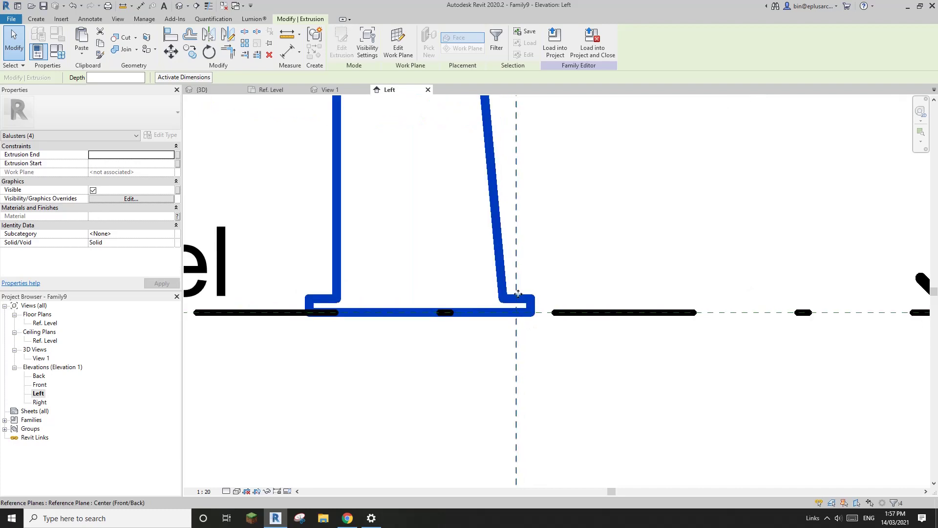
{"action": "scroll", "coordinate": [517, 307], "scroll_direction": "down", "scroll_amount": 4}
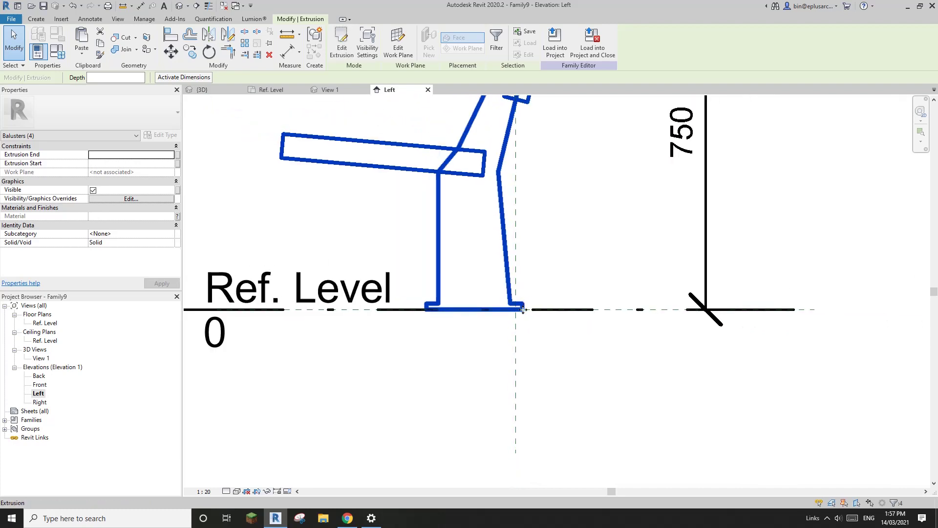
{"action": "scroll", "coordinate": [521, 337], "scroll_direction": "down", "scroll_amount": 1}
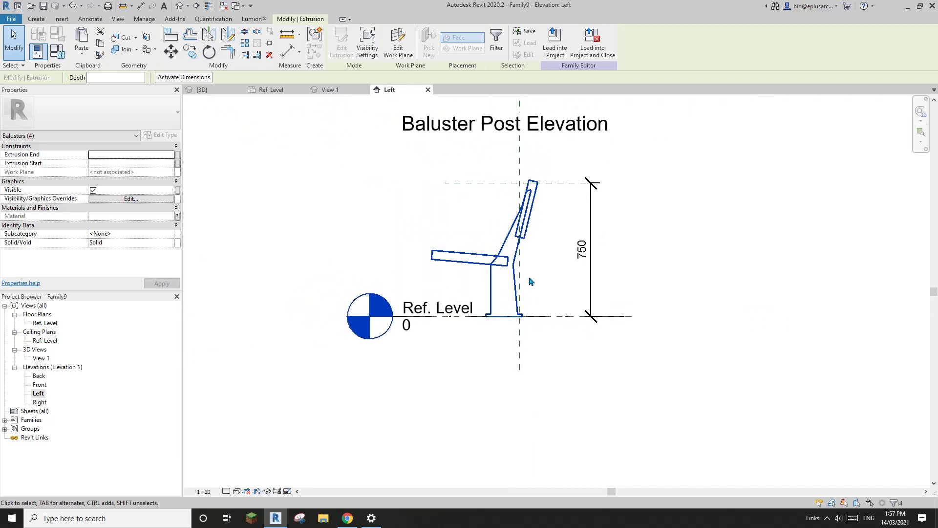
{"action": "left_click", "coordinate": [531, 280]}
{"action": "middle_click_drag", "start_coordinate": [498, 257], "coordinate": [509, 283]}
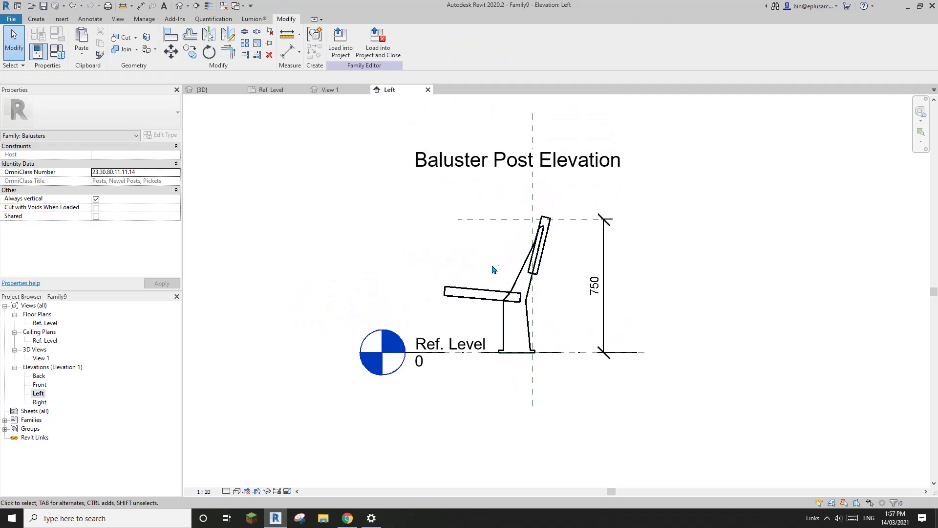
Load the finished chair baluster family into the project and close it
{"action": "middle_click_drag", "start_coordinate": [454, 203], "coordinate": [457, 218]}
{"action": "middle_click_drag", "start_coordinate": [542, 281], "coordinate": [543, 287]}
{"action": "left_click", "coordinate": [357, 62]}
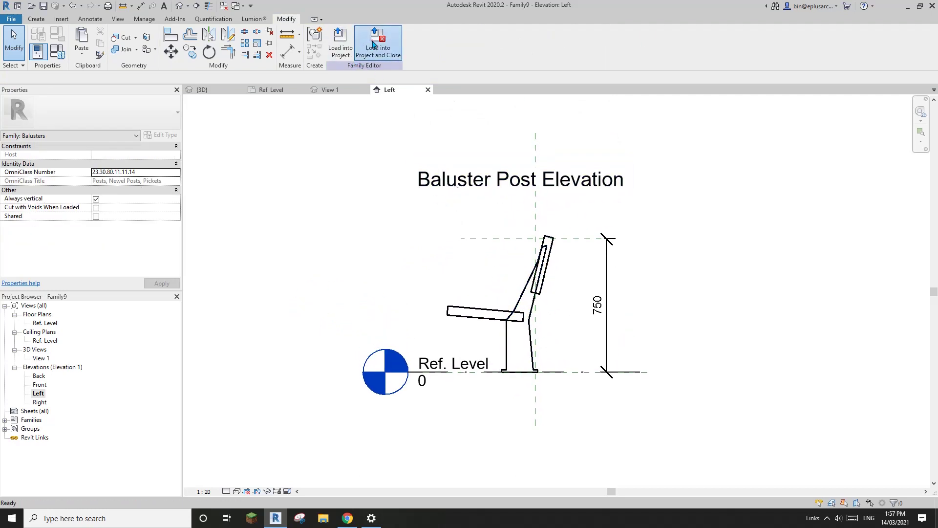
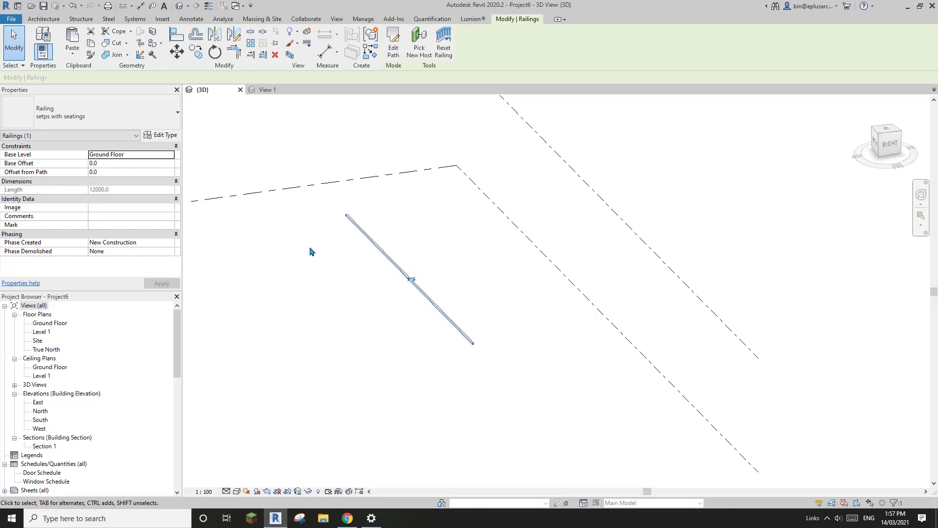
Assign Family9 : Family9 as the regular baluster family in the baluster placement of the setps with seatings railing type
{"action": "left_click", "coordinate": [170, 138]}
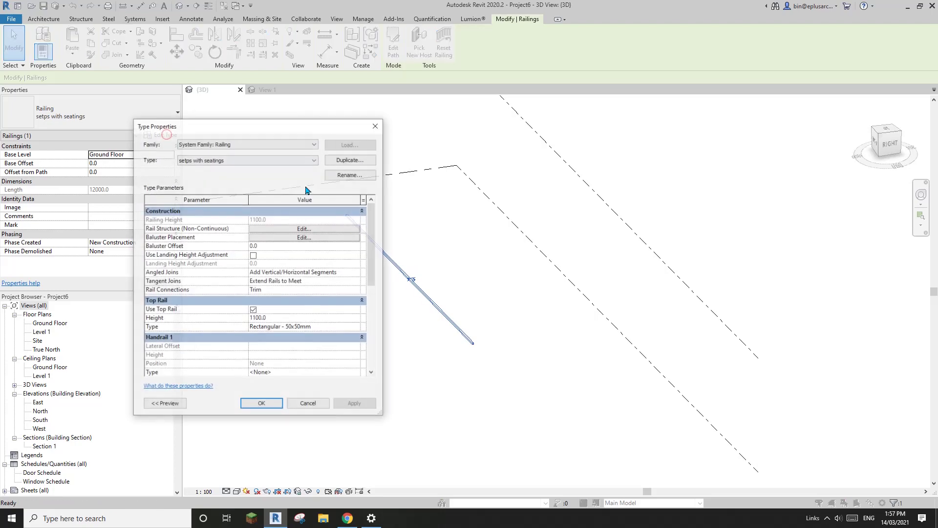
{"action": "left_click", "coordinate": [303, 239]}
{"action": "left_click", "coordinate": [198, 189]}
{"action": "left_click", "coordinate": [202, 189]}
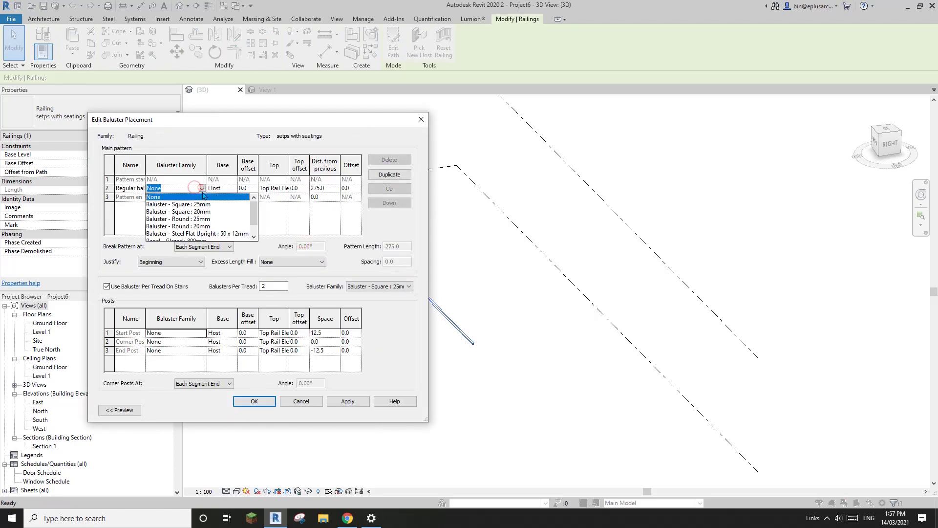
{"action": "scroll", "coordinate": [177, 231], "scroll_direction": "down", "scroll_amount": 1}
{"action": "left_click", "coordinate": [174, 234]}
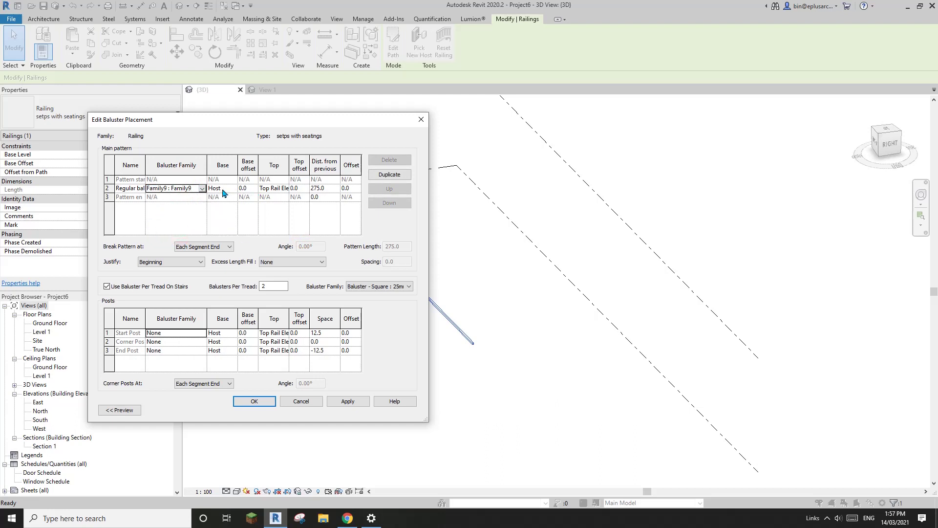
Set the regular baluster's base offset to 450 and its top reference to Host
{"action": "left_click", "coordinate": [249, 190]}
{"action": "left_click", "coordinate": [284, 189]}
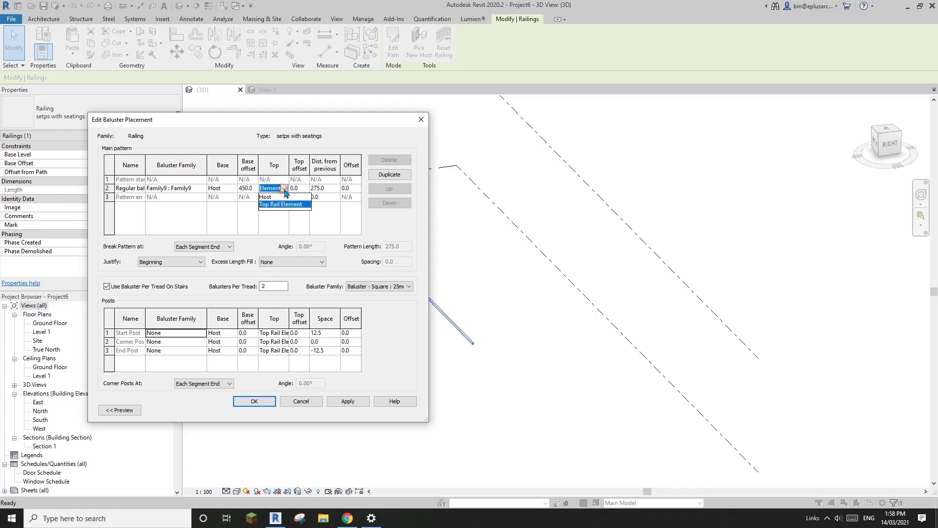
{"action": "left_click", "coordinate": [284, 188]}
{"action": "left_click", "coordinate": [284, 188]}
{"action": "left_click", "coordinate": [267, 197]}
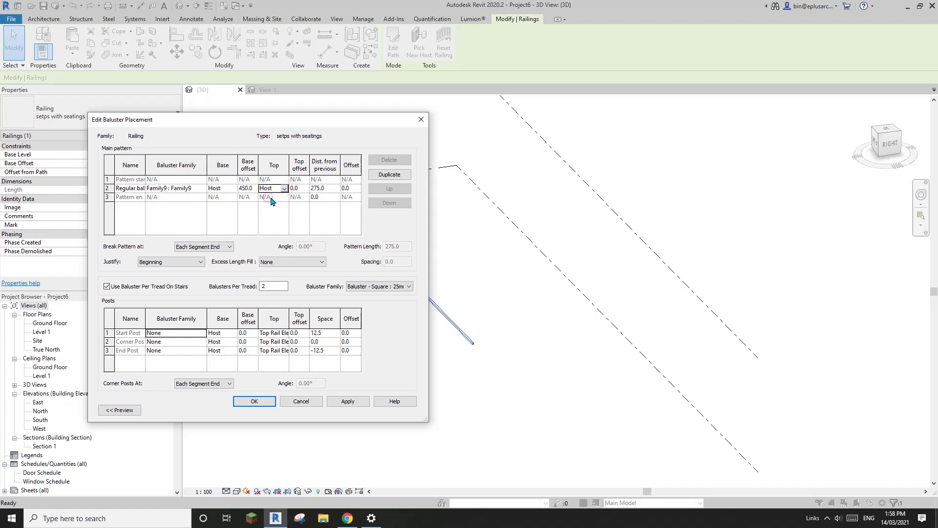
{"action": "left_click", "coordinate": [284, 188]}
{"action": "left_click_drag", "start_coordinate": [301, 121], "coordinate": [760, 129]}
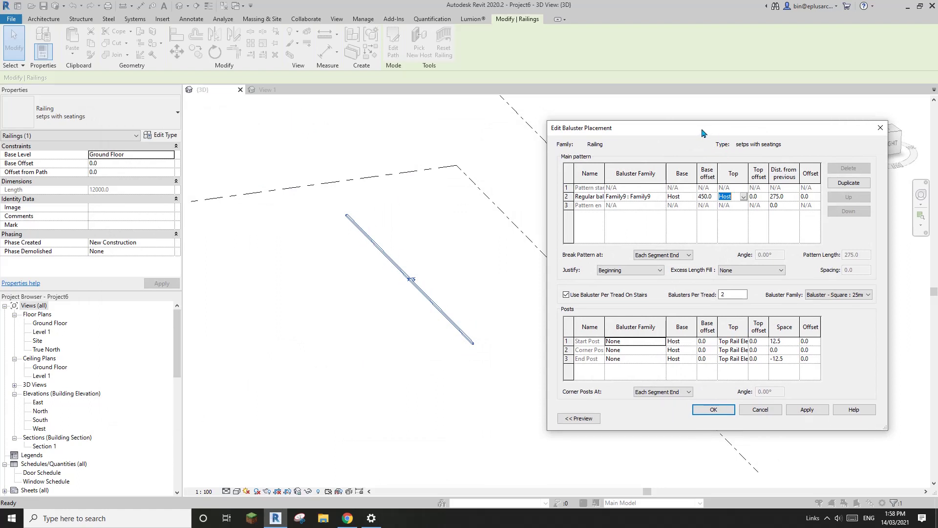
{"action": "left_click_drag", "start_coordinate": [703, 132], "coordinate": [667, 131]}
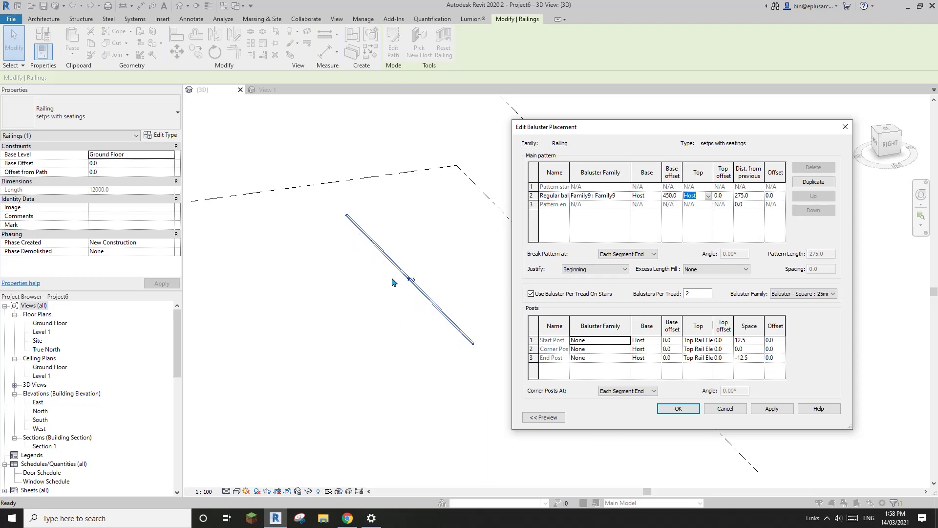
{"action": "left_click_drag", "start_coordinate": [614, 132], "coordinate": [358, 137]}
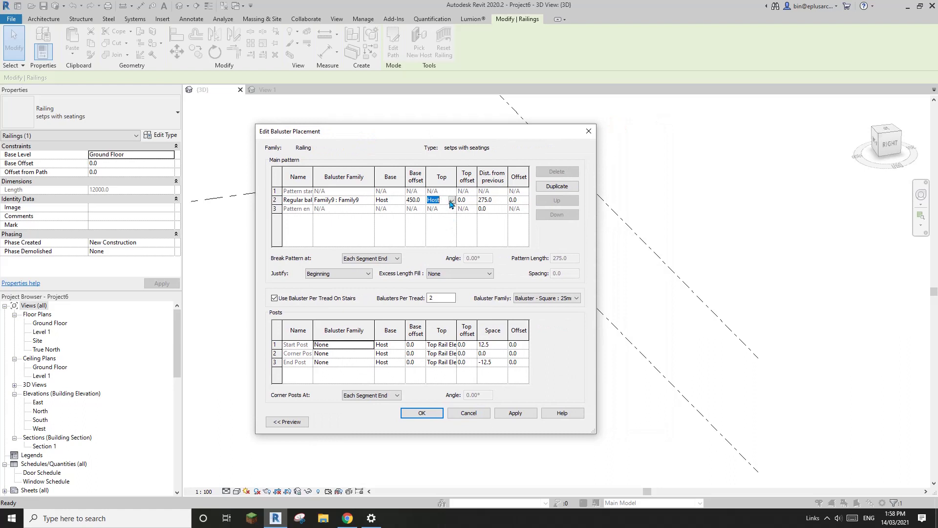
{"action": "left_click_drag", "start_coordinate": [465, 135], "coordinate": [484, 146]}
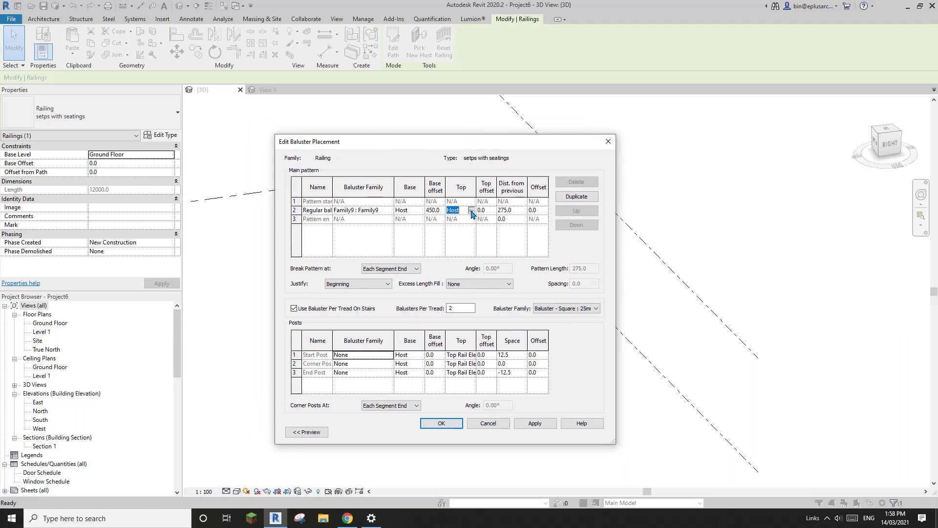
{"action": "left_click", "coordinate": [471, 211]}
{"action": "left_click", "coordinate": [453, 219]}
Set the regular baluster's top offset to 500 and distance from previous to 600, and apply the changes to the railing type
{"action": "left_click", "coordinate": [490, 211]}
{"action": "type", "text": "500"}
{"action": "left_click", "coordinate": [508, 210]}
{"action": "left_click", "coordinate": [508, 210]}
{"action": "left_click_drag", "start_coordinate": [512, 142], "coordinate": [459, 136]}
{"action": "left_click_drag", "start_coordinate": [460, 206], "coordinate": [432, 208]}
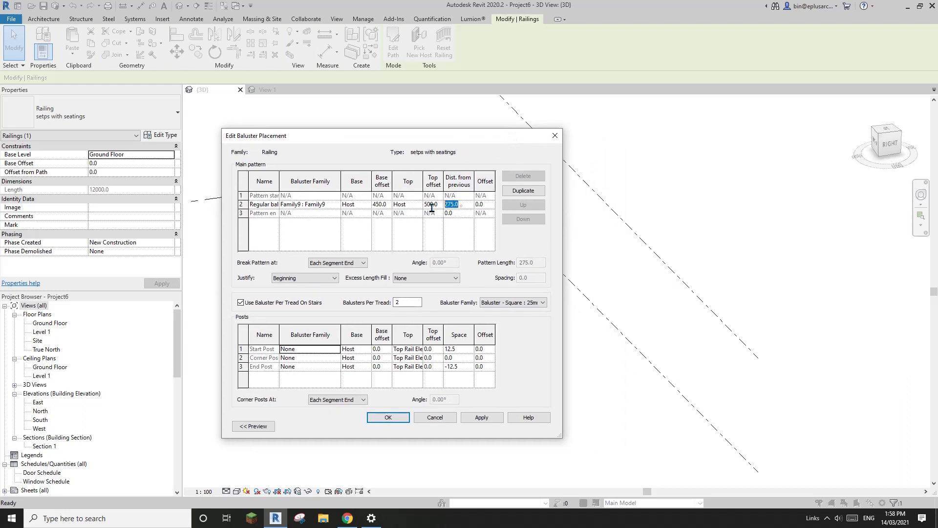
{"action": "type", "text": "600"}
{"action": "left_click", "coordinate": [486, 208]}
{"action": "left_click_drag", "start_coordinate": [491, 140], "coordinate": [319, 77]}
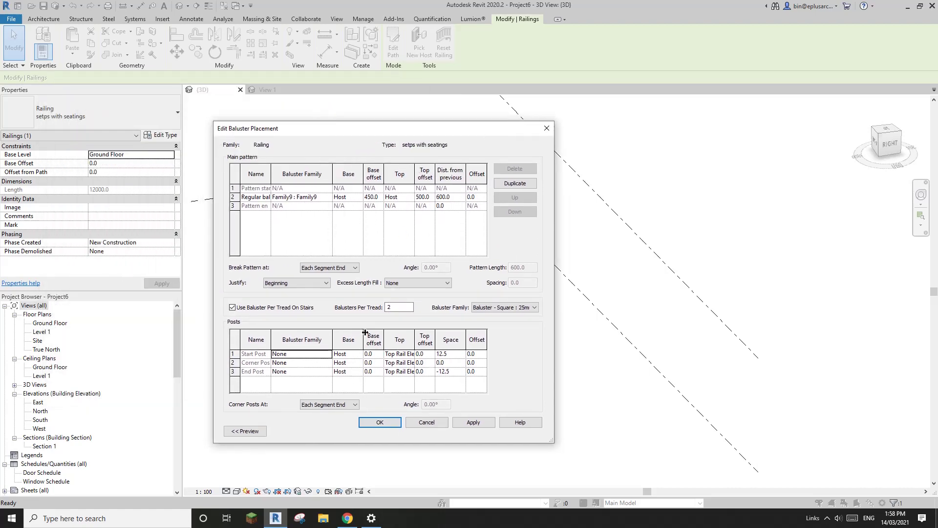
{"action": "left_click", "coordinate": [380, 422]}
{"action": "left_click", "coordinate": [387, 418]}
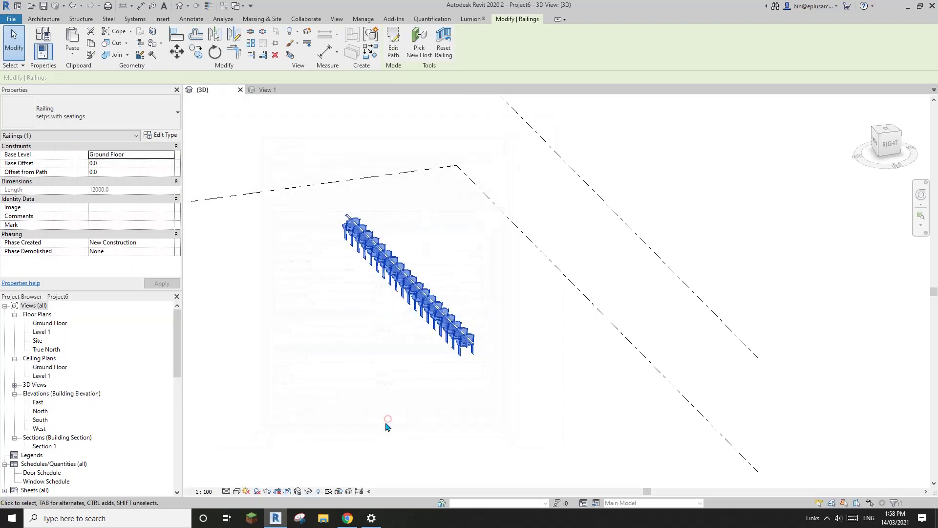
Examine in 3D which way the chairs face along the railing
{"action": "scroll", "coordinate": [432, 287], "scroll_direction": "up", "scroll_amount": 1}
{"action": "middle_click_drag", "start_coordinate": [433, 288], "coordinate": [556, 280], "text": "shift"}
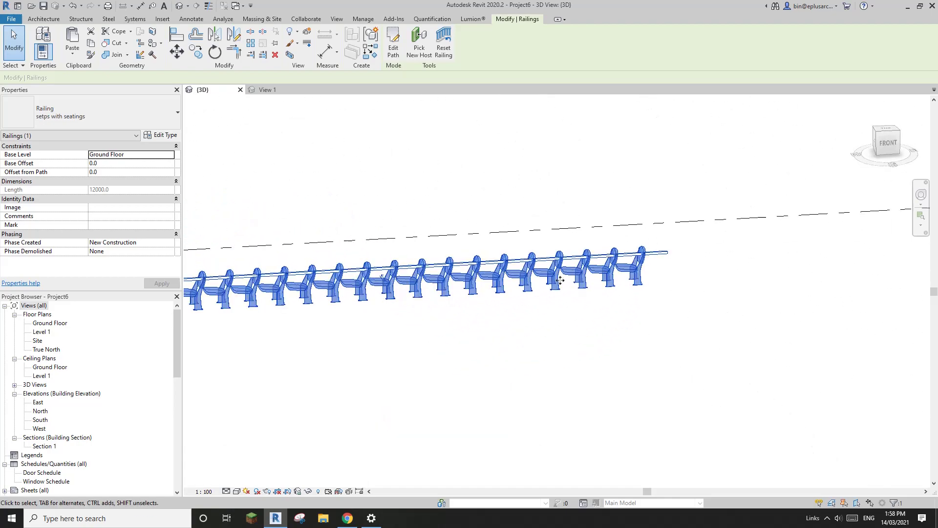
{"action": "scroll", "coordinate": [552, 282], "scroll_direction": "up", "scroll_amount": 1}
{"action": "key", "text": "Escape"}
{"action": "left_click", "coordinate": [515, 280]}
{"action": "middle_click_drag", "start_coordinate": [620, 268], "coordinate": [522, 322], "text": "shift"}
{"action": "left_click", "coordinate": [325, 371]}
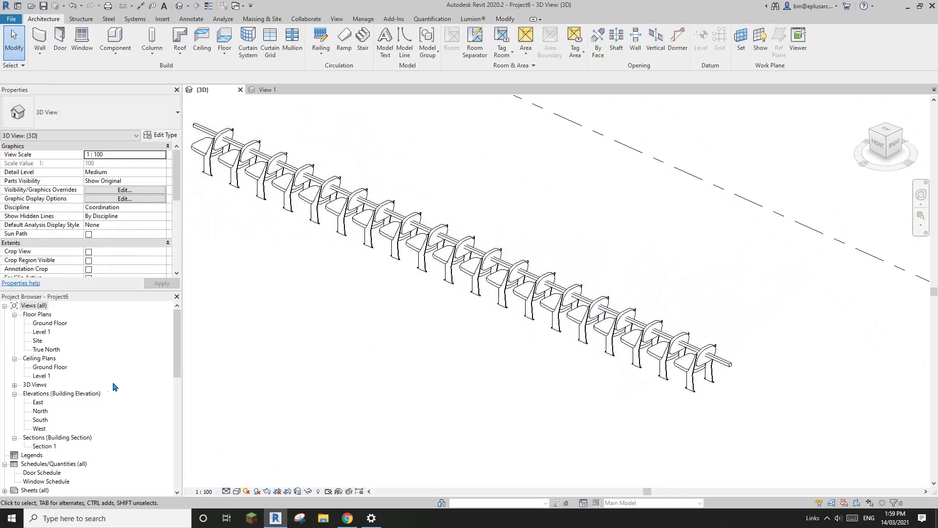
Open the Family9 baluster family for editing from the project's railing families and show its Ref. Level floor plan
{"action": "scroll", "coordinate": [65, 394], "scroll_direction": "down", "scroll_amount": 2}
{"action": "scroll", "coordinate": [66, 396], "scroll_direction": "down", "scroll_amount": 6}
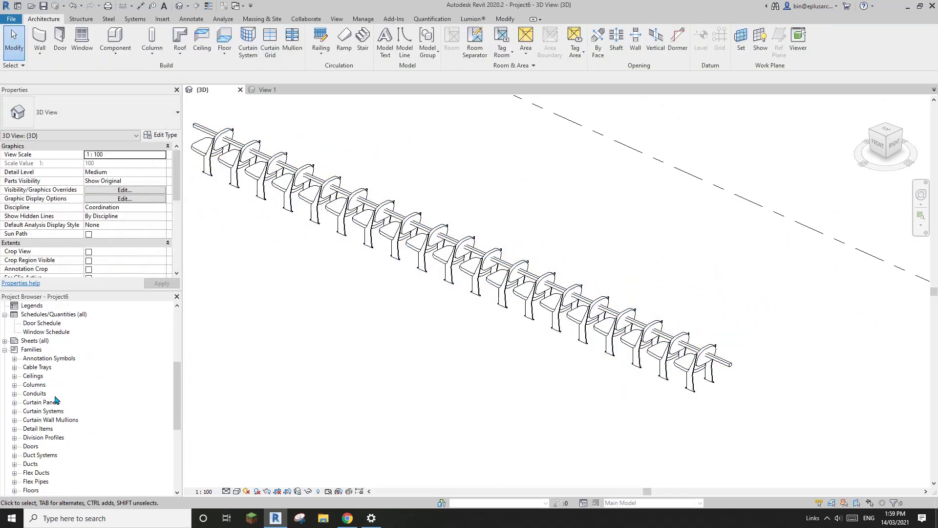
{"action": "scroll", "coordinate": [54, 402], "scroll_direction": "down", "scroll_amount": 1}
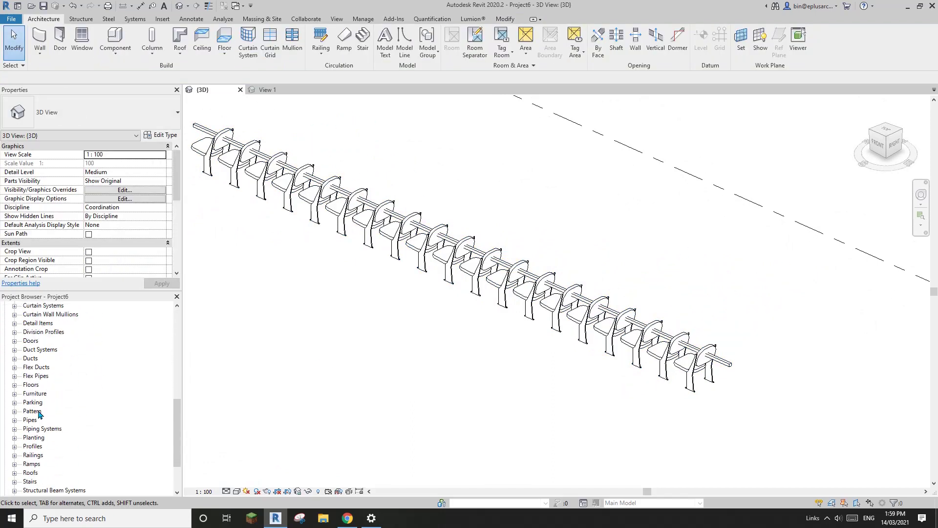
{"action": "double_click", "coordinate": [34, 455]}
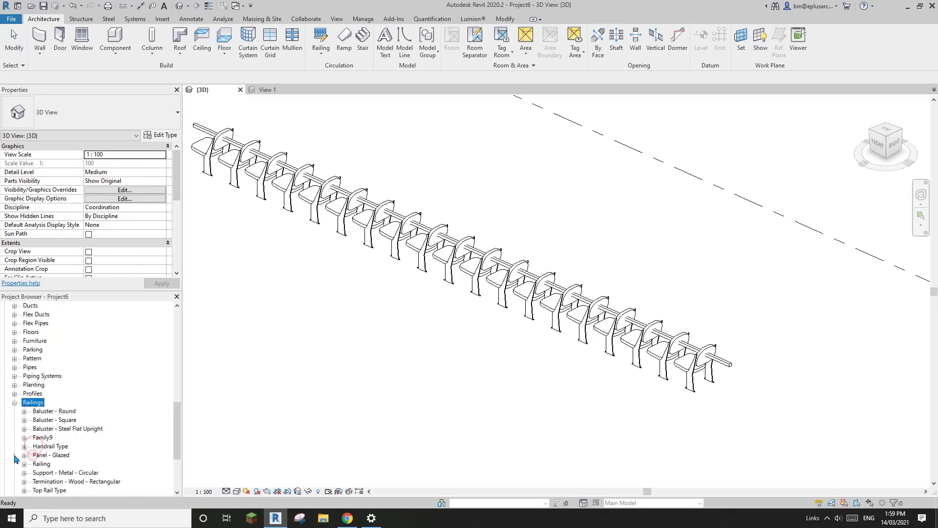
{"action": "scroll", "coordinate": [56, 450], "scroll_direction": "down", "scroll_amount": 1}
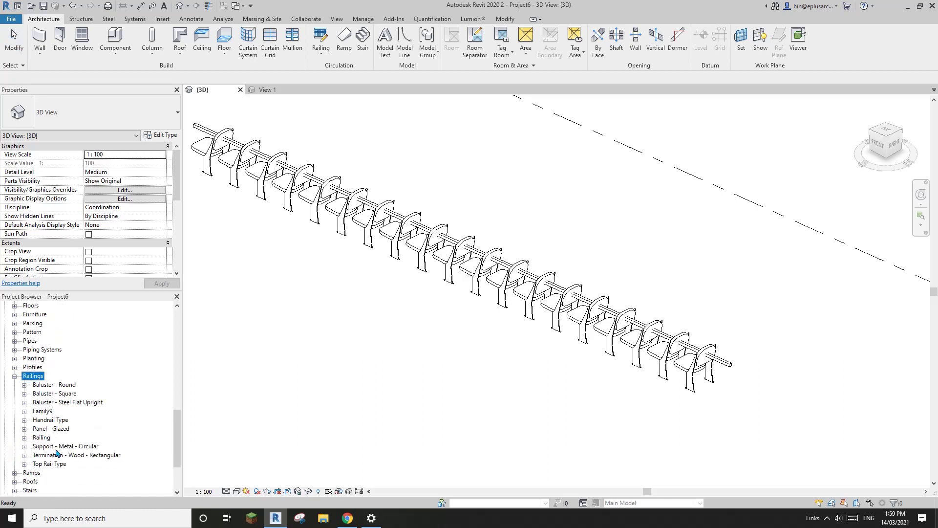
{"action": "right_click", "coordinate": [43, 410]}
{"action": "left_click", "coordinate": [77, 337]}
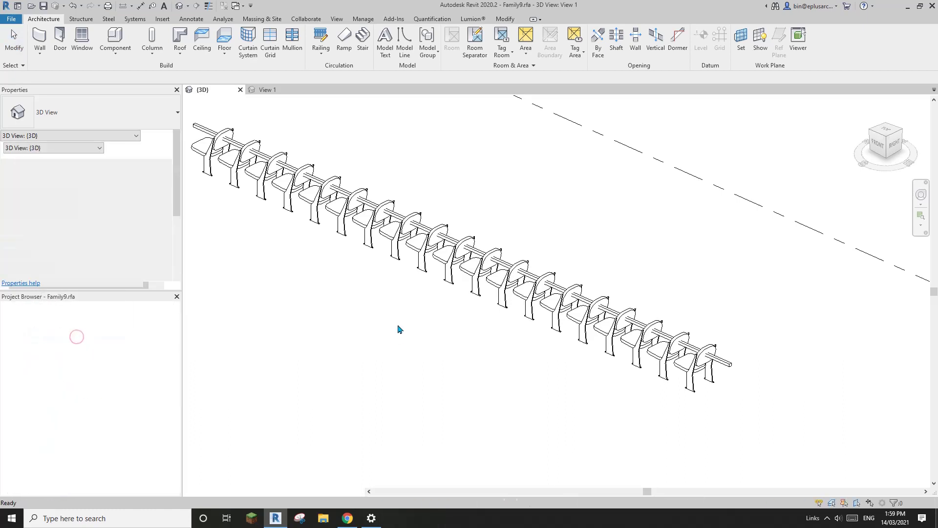
{"action": "double_click", "coordinate": [44, 322]}
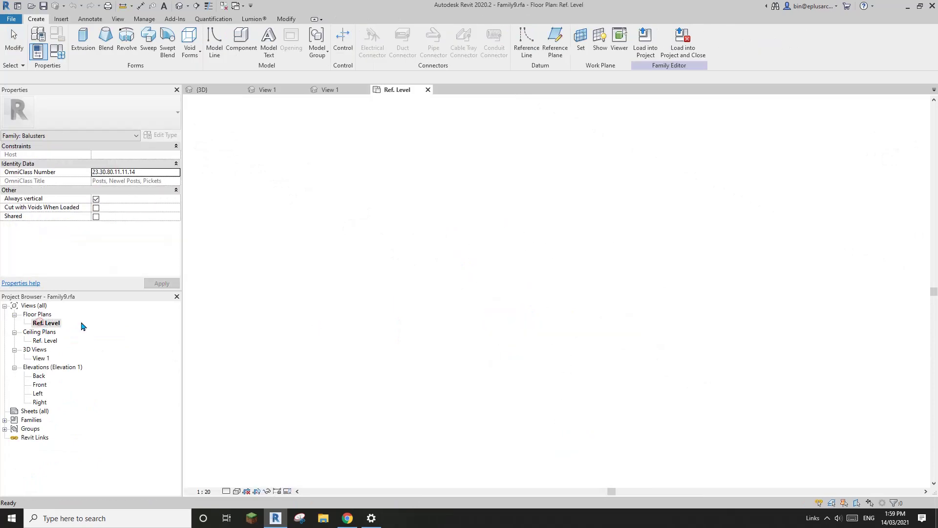
Rotate only the chair's extrusions, without the reference plane, 90° counterclockwise about the intersection of the two centre reference planes
{"action": "left_click_drag", "start_coordinate": [352, 108], "coordinate": [640, 406]}
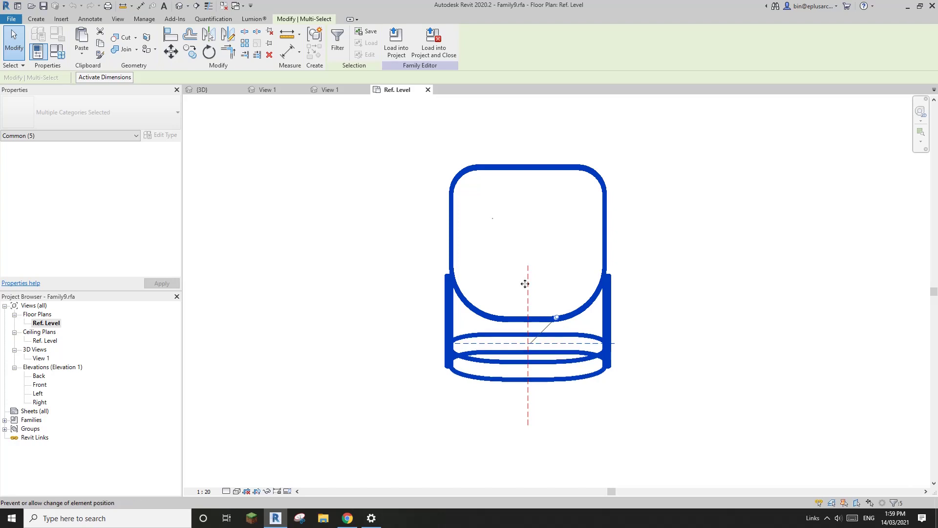
{"action": "left_click", "coordinate": [338, 39]}
{"action": "left_click", "coordinate": [586, 202]}
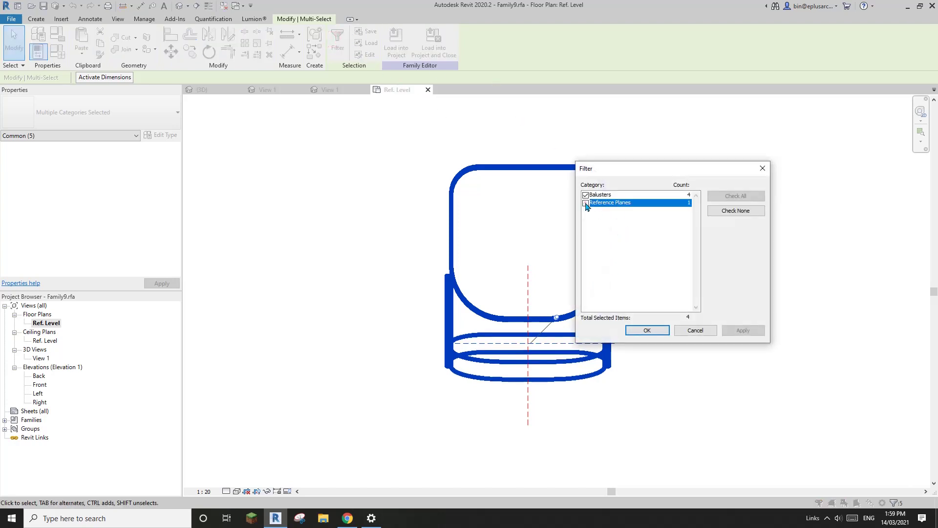
{"action": "left_click", "coordinate": [585, 202]}
{"action": "left_click", "coordinate": [648, 330]}
{"action": "key", "text": "r"}
{"action": "key", "text": "o"}
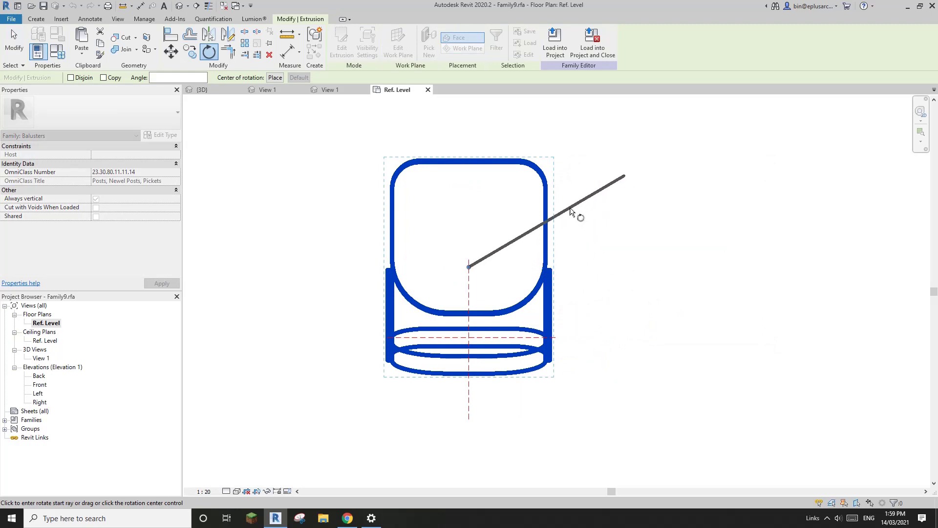
{"action": "left_click", "coordinate": [275, 77]}
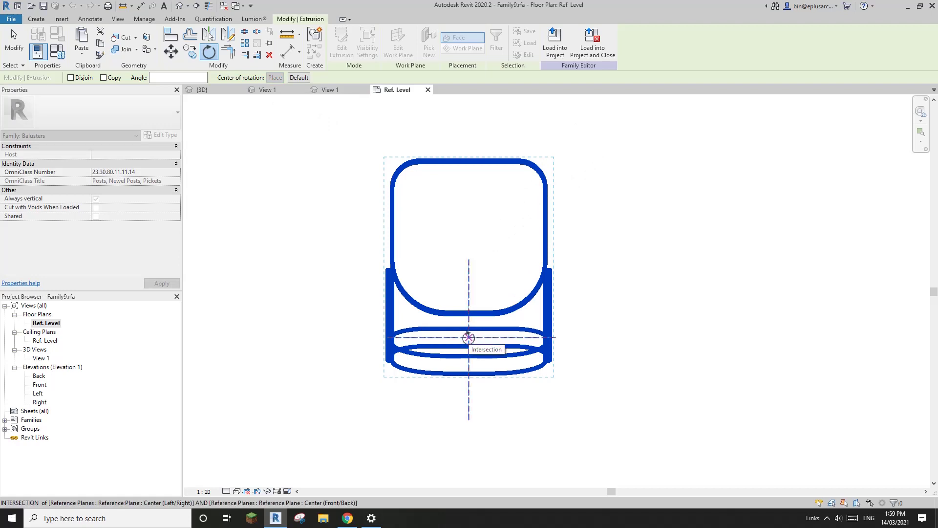
{"action": "left_click", "coordinate": [468, 337]}
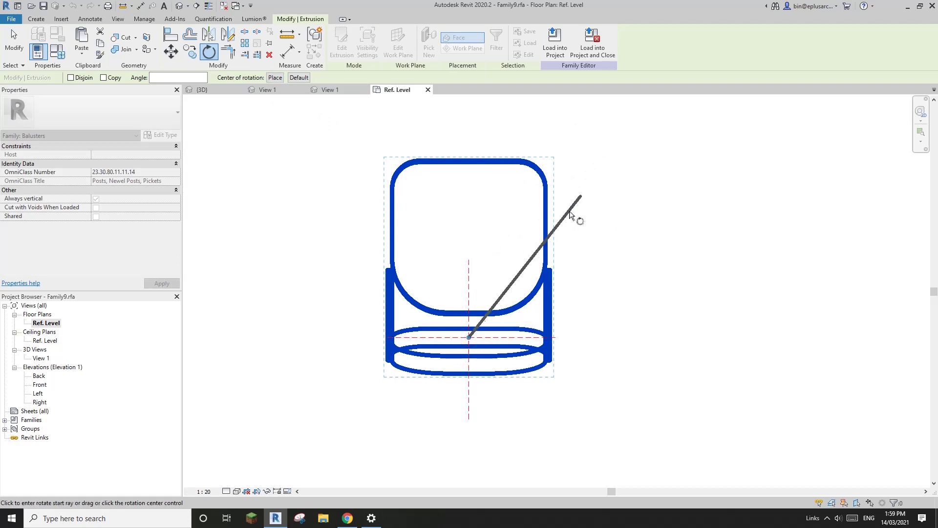
{"action": "left_click", "coordinate": [620, 188]}
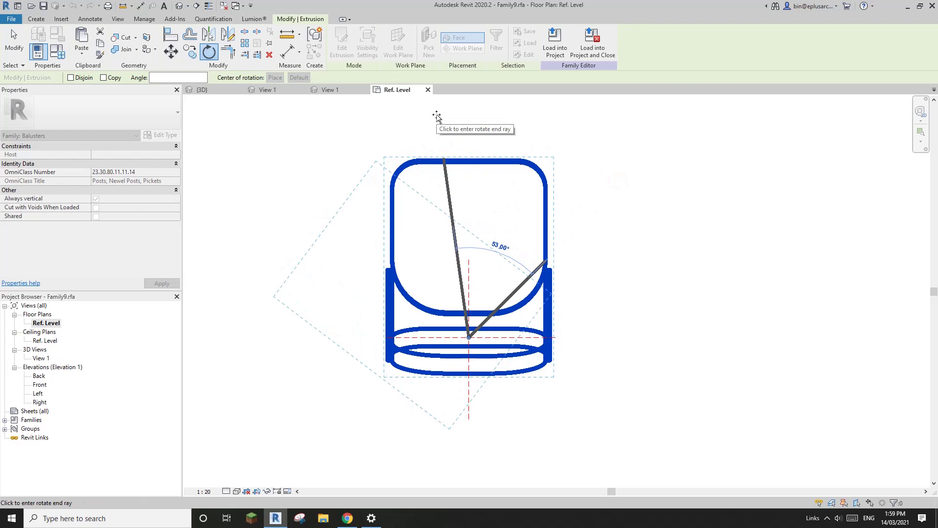
{"action": "type", "text": "90"}
{"action": "key", "text": "Return"}
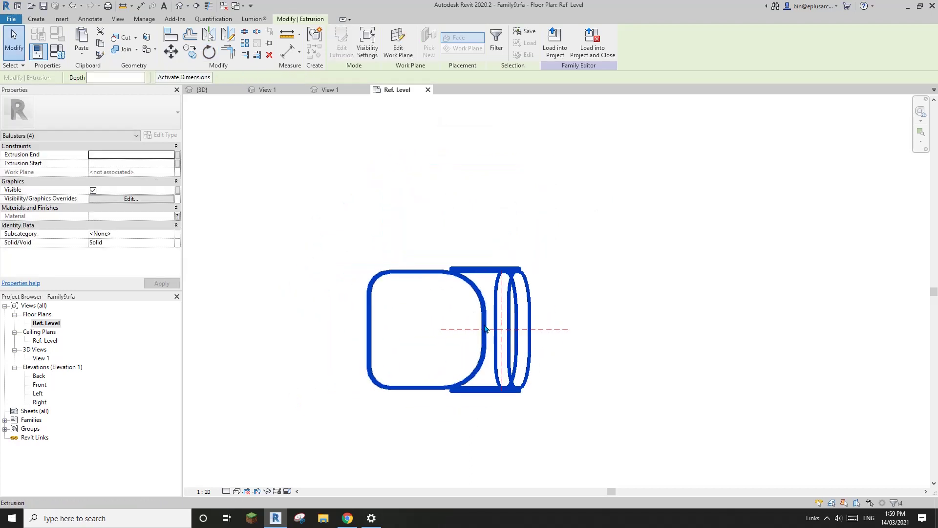
Load the rotated chair baluster family into Project6, replacing the loaded version, and close it
{"action": "left_click", "coordinate": [592, 43]}
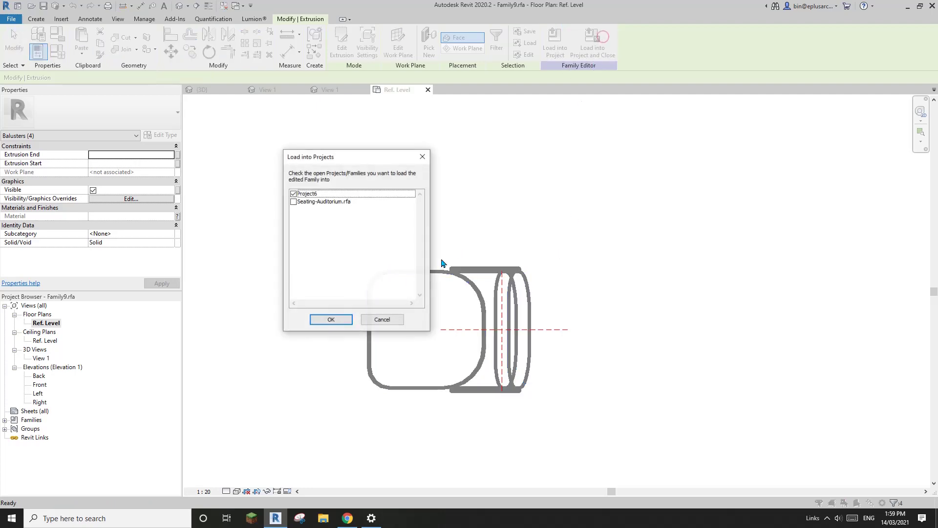
{"action": "left_click", "coordinate": [332, 318]}
{"action": "left_click", "coordinate": [450, 260]}
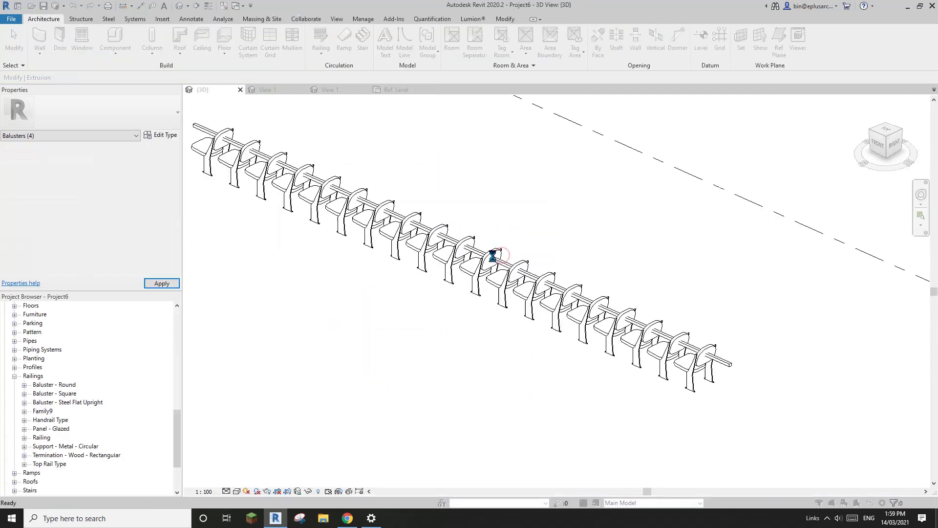
{"action": "left_click", "coordinate": [464, 231]}
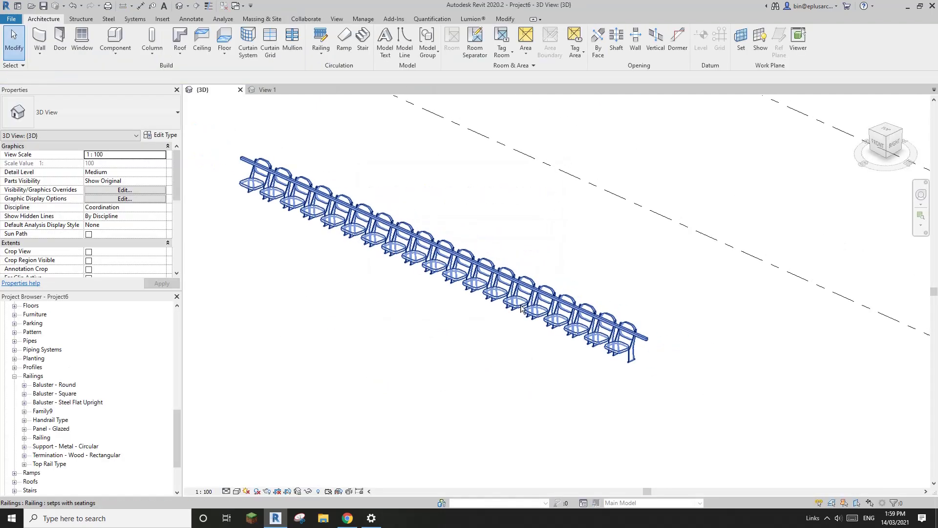
Examine the seating railing from the right side and check where its sketch path runs relative to the chairs
{"action": "mouse_move", "coordinate": [457, 268]}
{"action": "middle_mouse_down", "text": "shift"}
{"action": "mouse_move", "coordinate": [465, 224]}
{"action": "mouse_move", "coordinate": [432, 201]}
{"action": "mouse_move", "coordinate": [476, 289]}
{"action": "mouse_move", "coordinate": [469, 276]}
{"action": "mouse_move", "coordinate": [450, 276]}
{"action": "middle_mouse_up", "text": "shift"}
{"action": "left_click", "coordinate": [454, 277]}
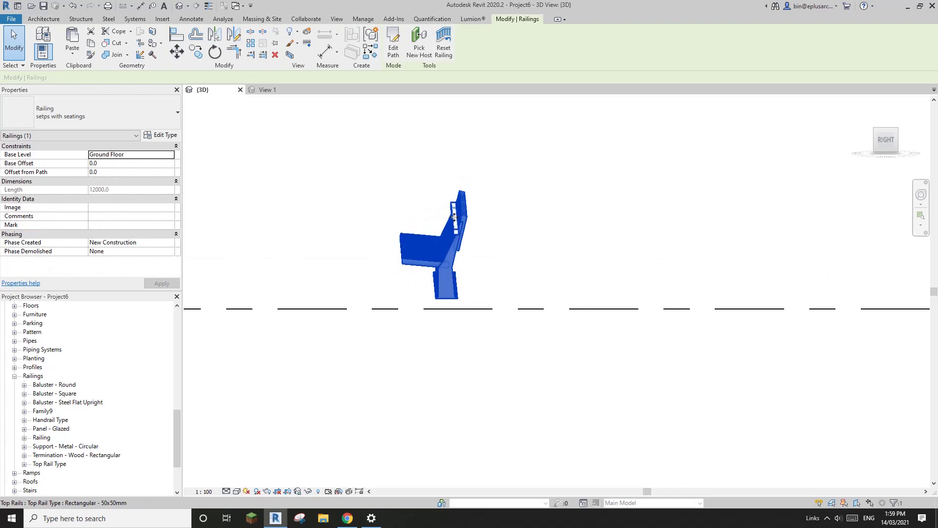
{"action": "middle_click_drag", "start_coordinate": [454, 214], "coordinate": [461, 231], "text": "shift"}
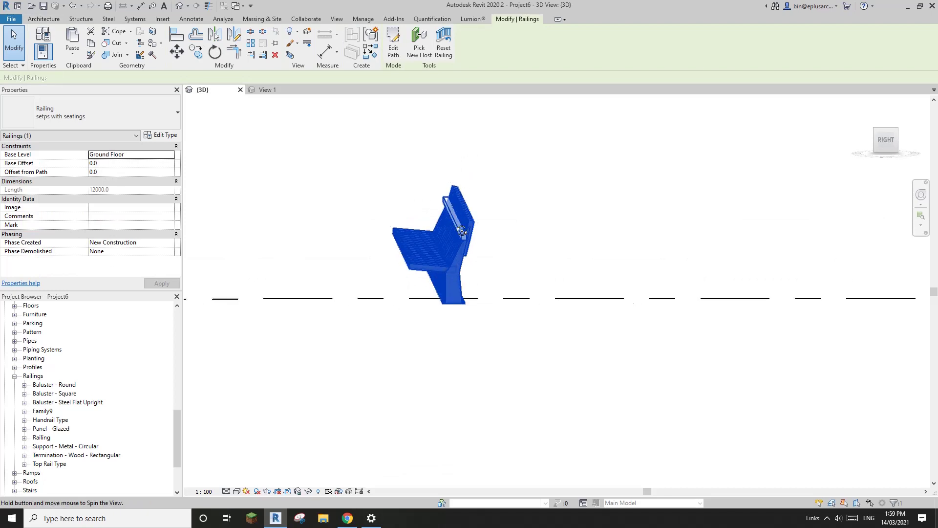
{"action": "left_click", "coordinate": [397, 51]}
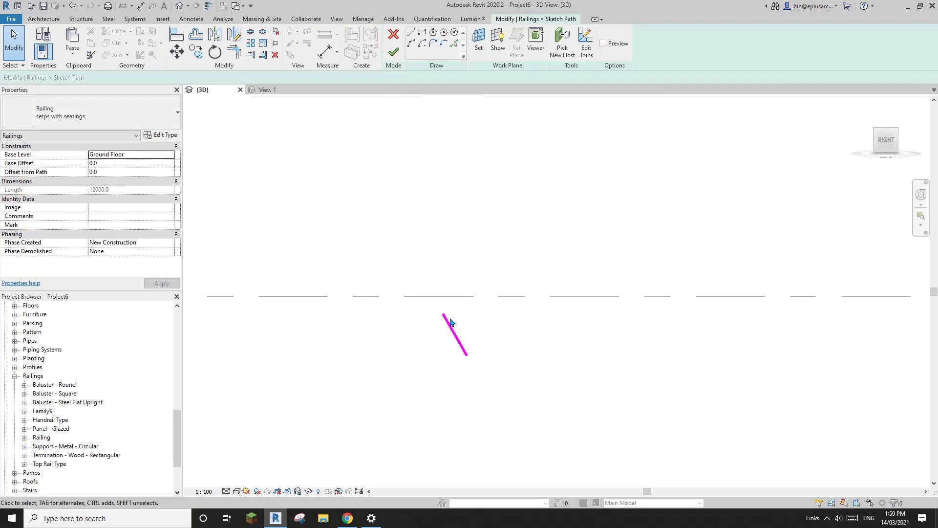
{"action": "left_click", "coordinate": [393, 51]}
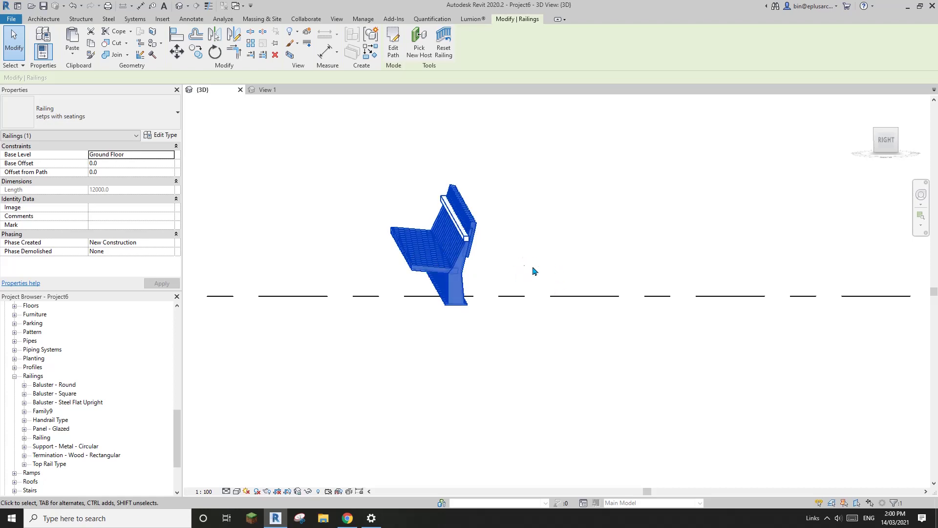
Set the chair baluster's Offset to -850 in the seating railing type's baluster placement and apply it
{"action": "left_click", "coordinate": [161, 135]}
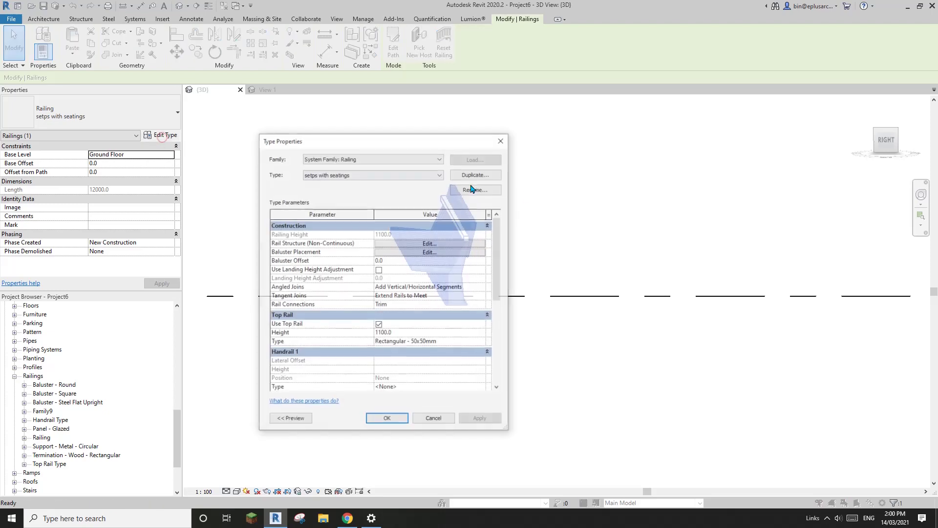
{"action": "left_click", "coordinate": [454, 252]}
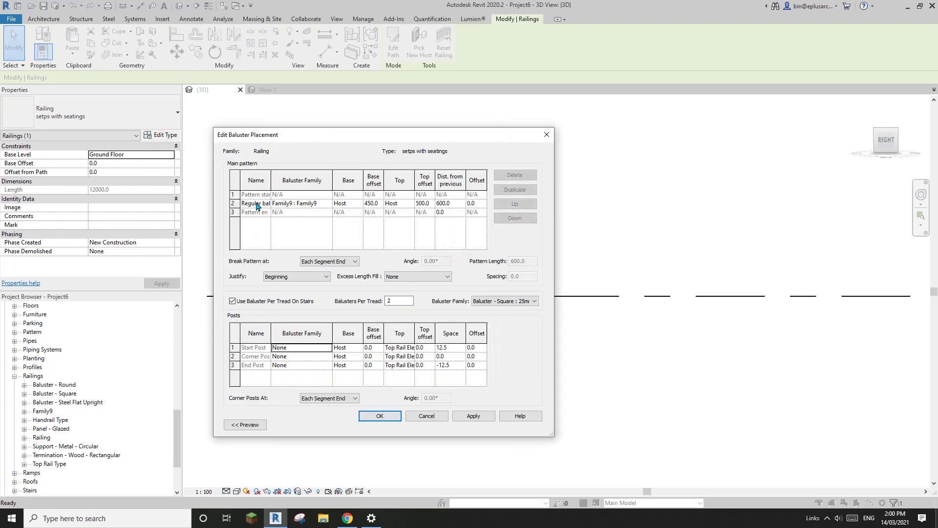
{"action": "left_click_drag", "start_coordinate": [406, 135], "coordinate": [403, 128]}
{"action": "left_click_drag", "start_coordinate": [551, 194], "coordinate": [615, 195]}
{"action": "left_click", "coordinate": [535, 197]}
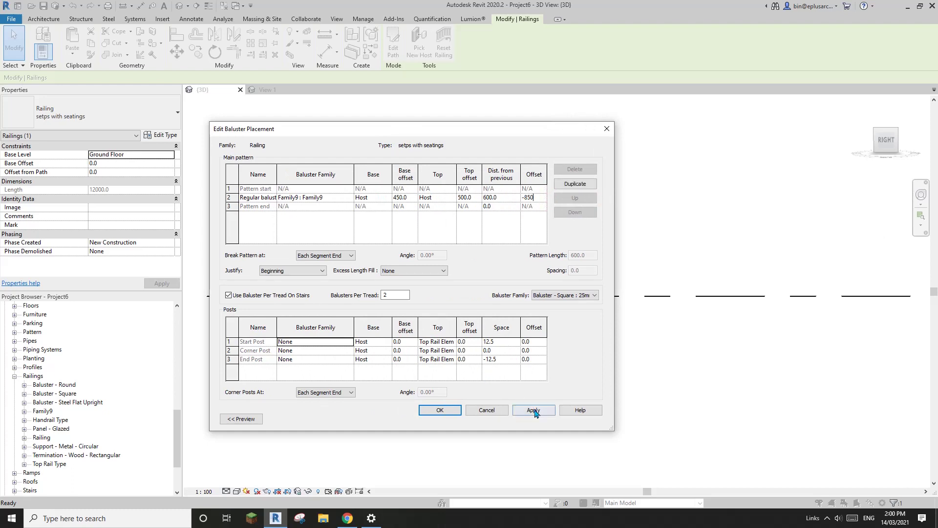
{"action": "left_click", "coordinate": [440, 410]}
{"action": "left_click", "coordinate": [509, 413]}
{"action": "left_click", "coordinate": [416, 413]}
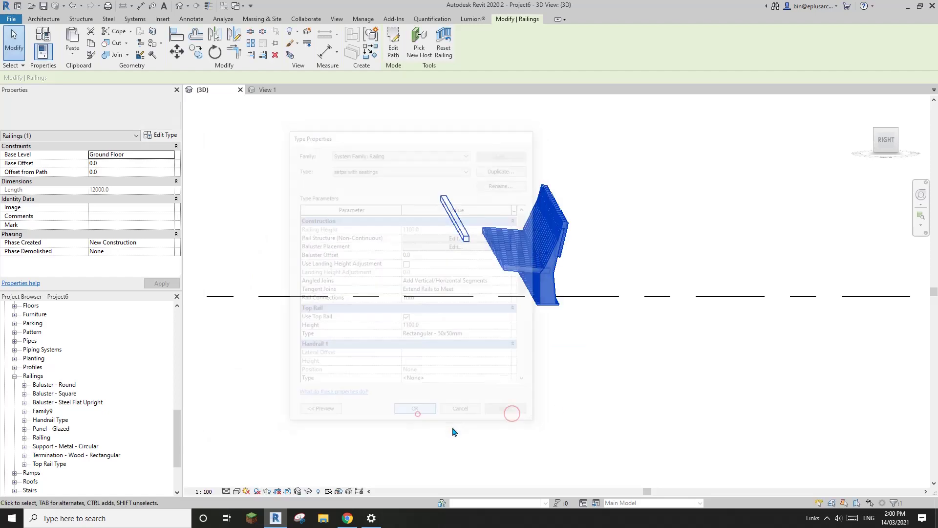
Duplicate the Family9 chair baluster row in the main pattern of the railing type's baluster placement
{"action": "mouse_move", "coordinate": [541, 356]}
{"action": "middle_mouse_down", "text": "shift"}
{"action": "mouse_move", "coordinate": [556, 358]}
{"action": "mouse_move", "coordinate": [525, 354]}
{"action": "mouse_move", "coordinate": [421, 298]}
{"action": "middle_mouse_up", "text": "shift"}
{"action": "left_click", "coordinate": [164, 137]}
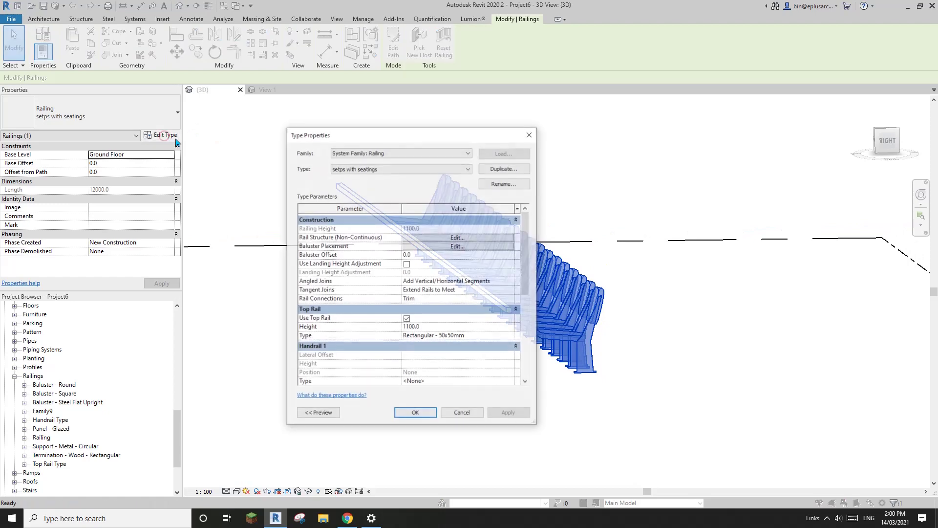
{"action": "left_click", "coordinate": [473, 248]}
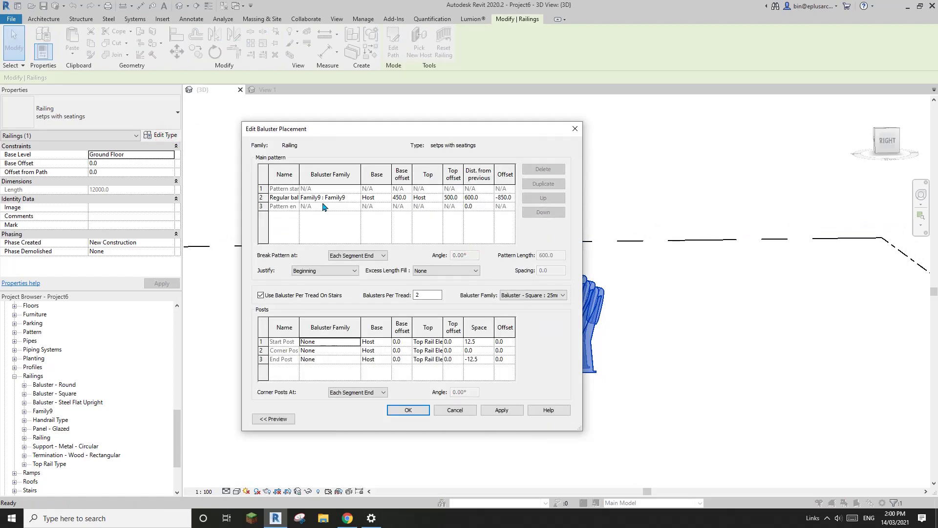
{"action": "left_click", "coordinate": [261, 198]}
{"action": "left_click", "coordinate": [543, 183]}
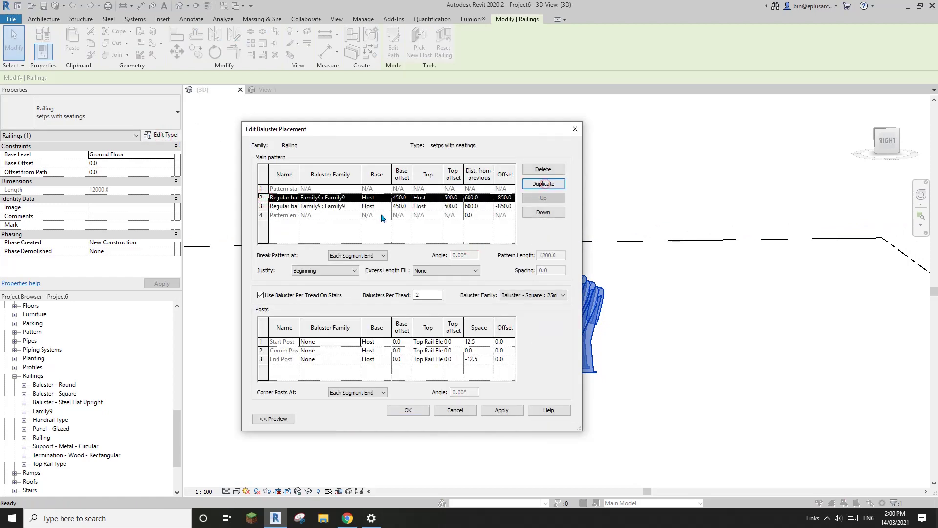
Give the second chair baluster a base offset of 900, top offset of 950 and Offset of -1750, and apply the changes
{"action": "left_click", "coordinate": [400, 206]}
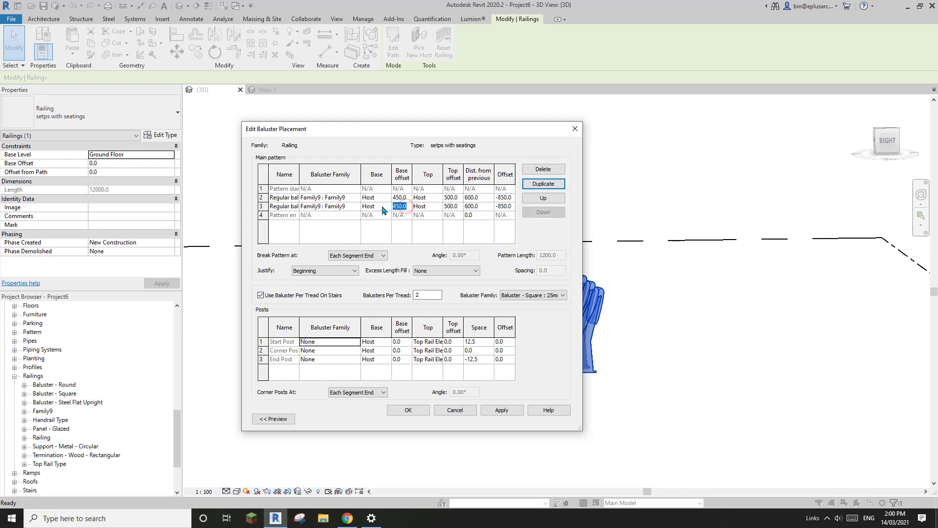
{"action": "type", "text": "900"}
{"action": "left_click", "coordinate": [455, 206]}
{"action": "type", "text": "9"}
{"action": "left_click_drag", "start_coordinate": [510, 207], "coordinate": [494, 207]}
{"action": "key", "text": "BackSpace"}
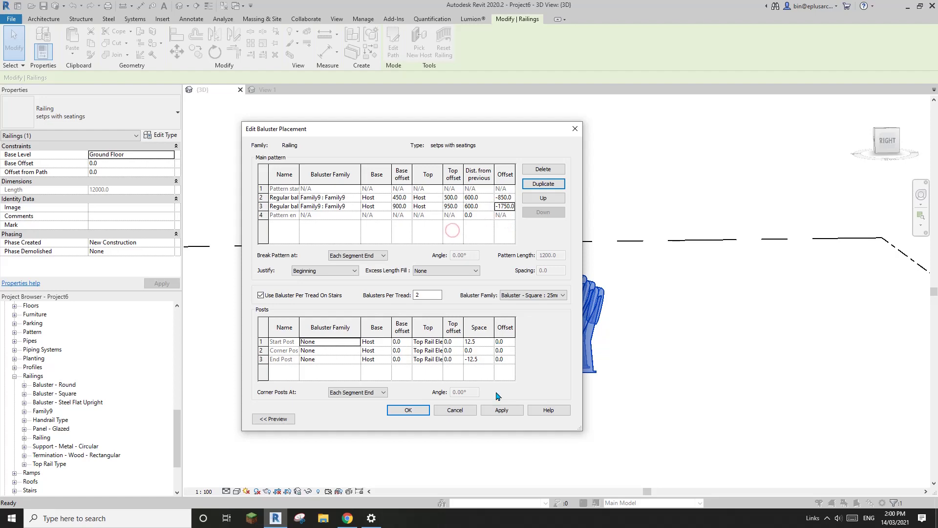
{"action": "left_click", "coordinate": [502, 410]}
{"action": "left_click", "coordinate": [409, 411]}
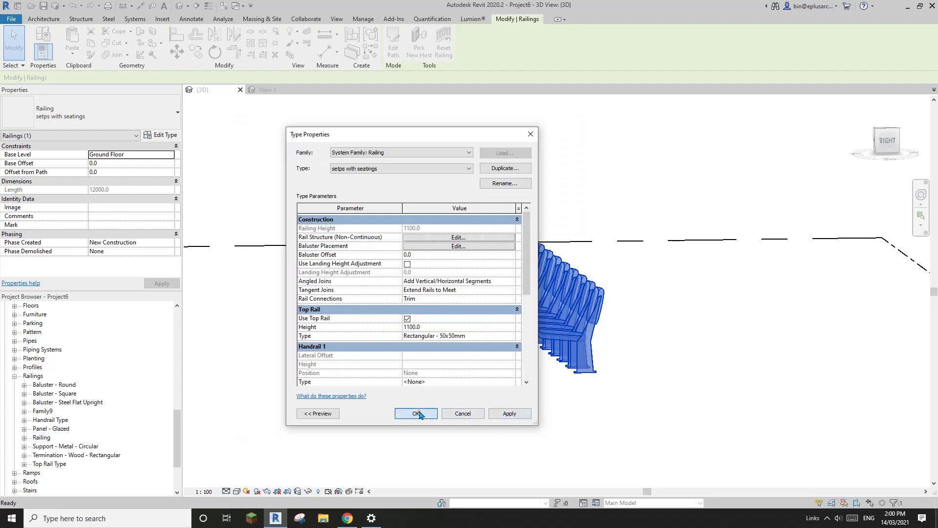
{"action": "left_click", "coordinate": [411, 413]}
Set the distance from previous to 300 for both chair balusters in the main pattern and apply it to the railing
{"action": "middle_click_drag", "start_coordinate": [570, 348], "coordinate": [763, 428], "text": "shift"}
{"action": "scroll", "coordinate": [591, 394], "scroll_direction": "down", "scroll_amount": 2}
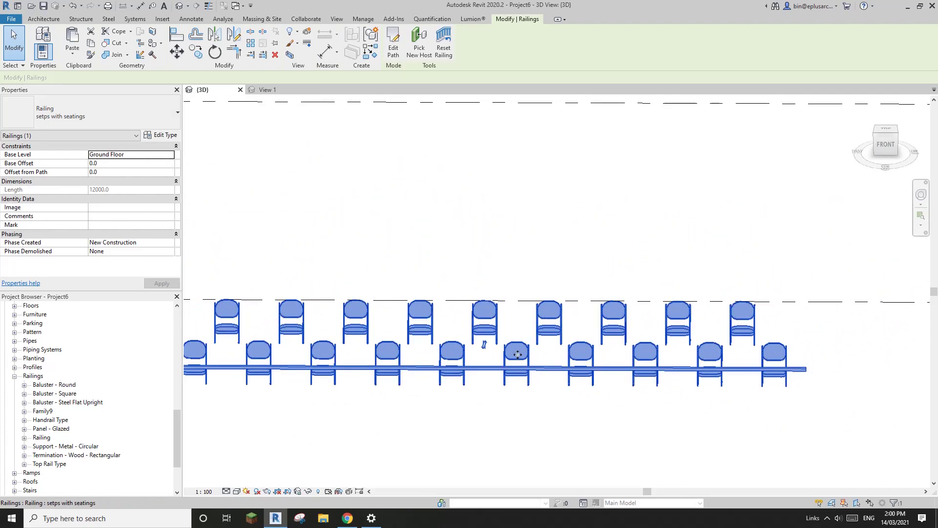
{"action": "left_click", "coordinate": [166, 135]}
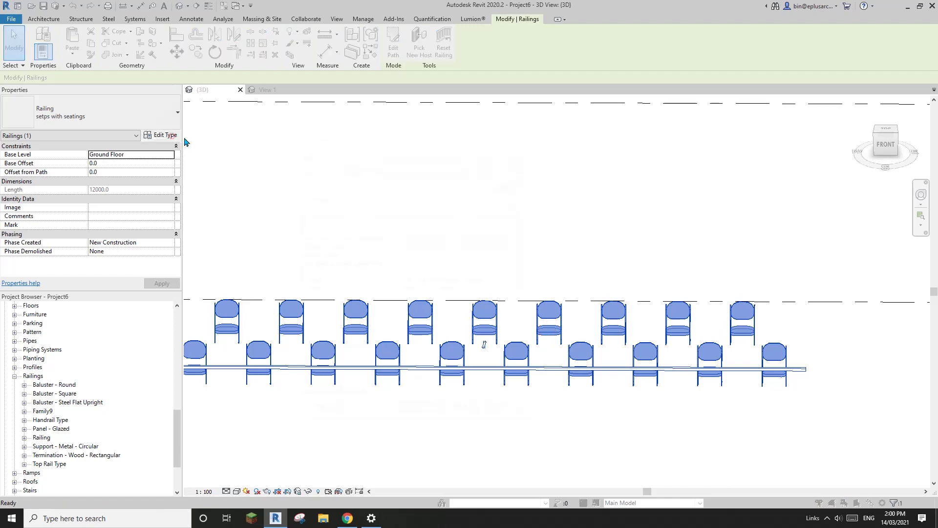
{"action": "left_click", "coordinate": [477, 249]}
{"action": "left_click", "coordinate": [484, 197]}
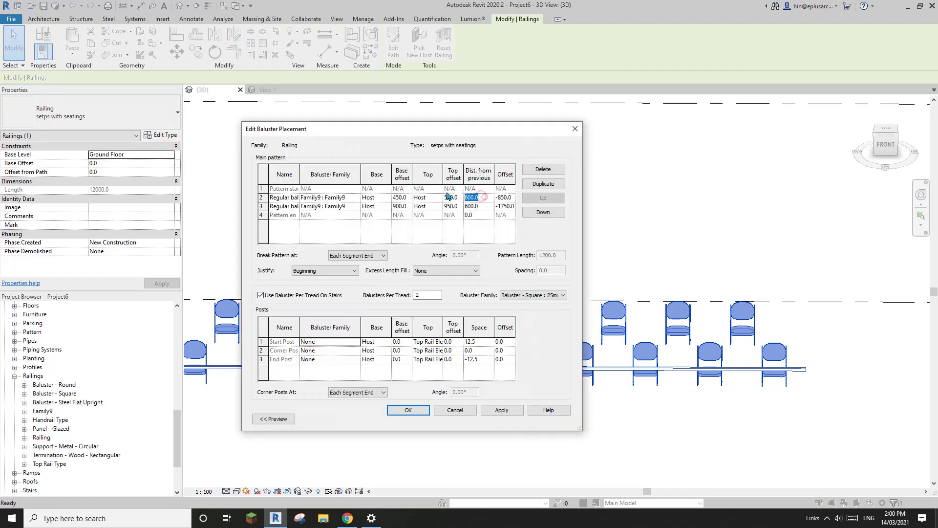
{"action": "type", "text": "300"}
{"action": "left_click", "coordinate": [483, 207]}
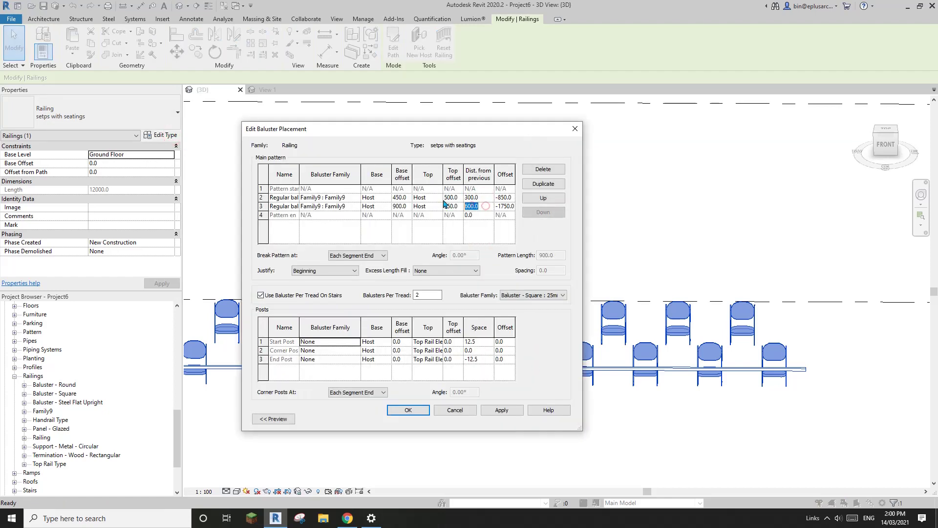
{"action": "type", "text": "6"}
{"action": "left_click", "coordinate": [408, 410]}
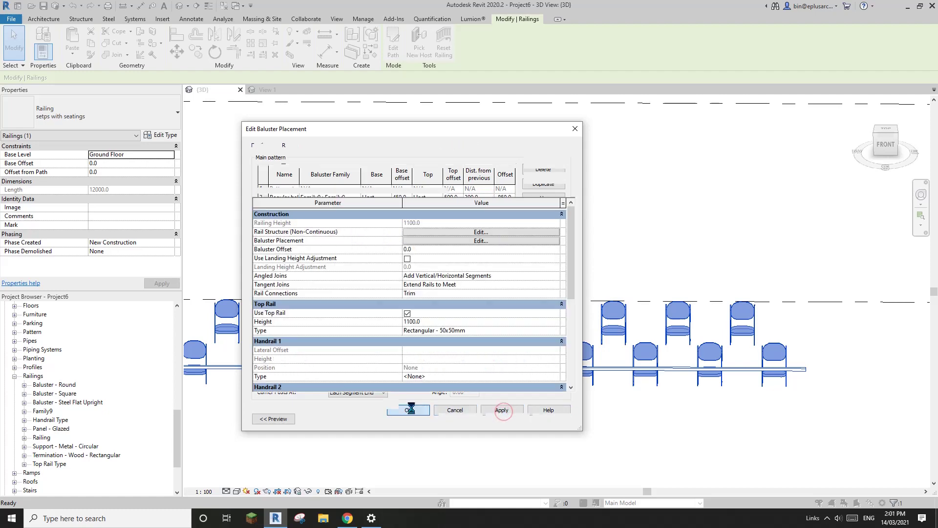
{"action": "left_click", "coordinate": [509, 413]}
{"action": "left_click", "coordinate": [416, 413]}
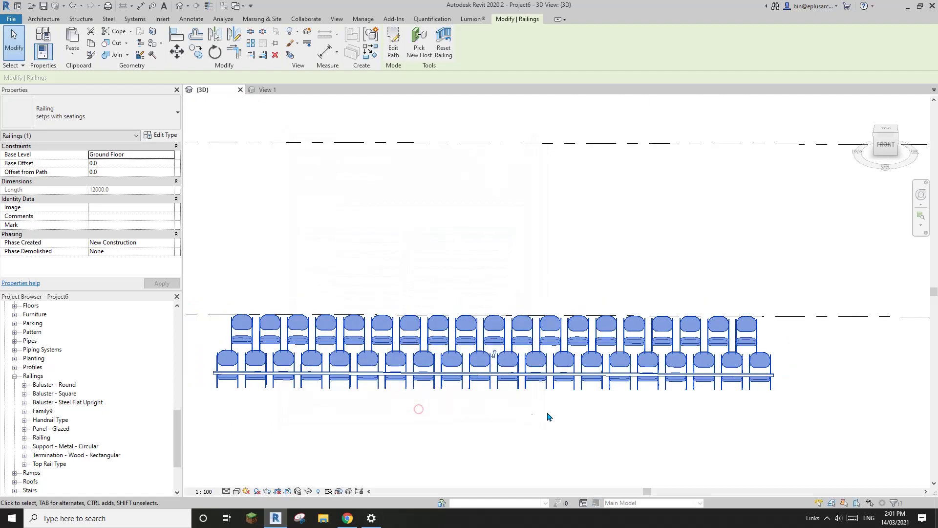
Duplicate the first chair baluster in the main pattern and move the copy below the second chair baluster
{"action": "middle_click_drag", "start_coordinate": [592, 413], "coordinate": [391, 273], "text": "shift"}
{"action": "left_click", "coordinate": [162, 135]}
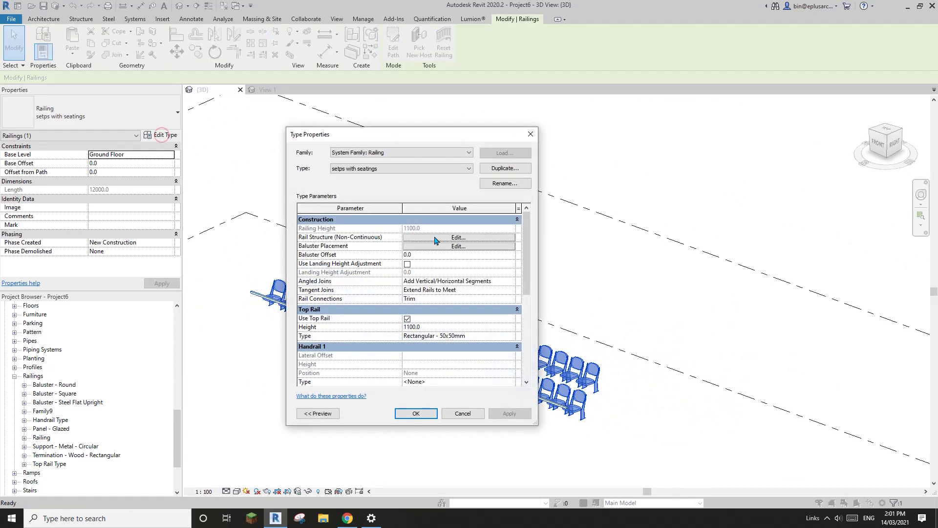
{"action": "left_click", "coordinate": [470, 251]}
{"action": "left_click", "coordinate": [261, 197]}
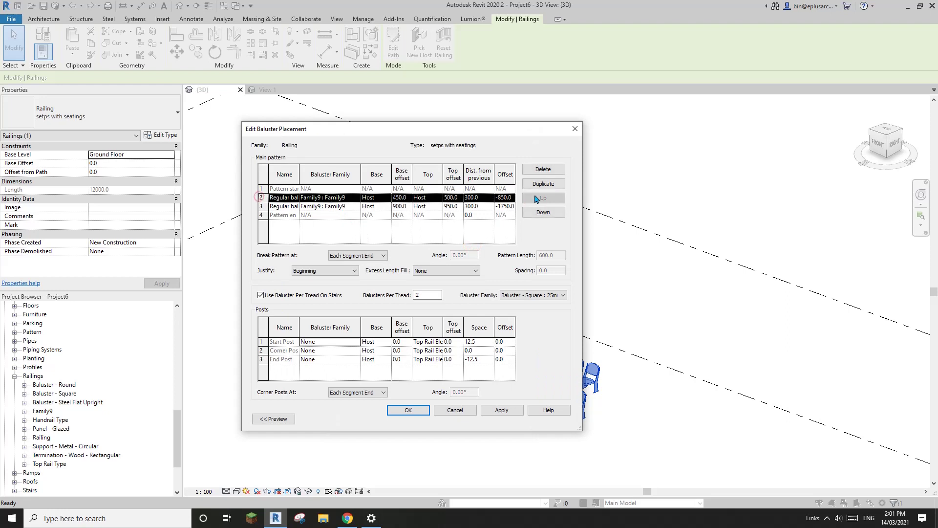
{"action": "left_click", "coordinate": [543, 184]}
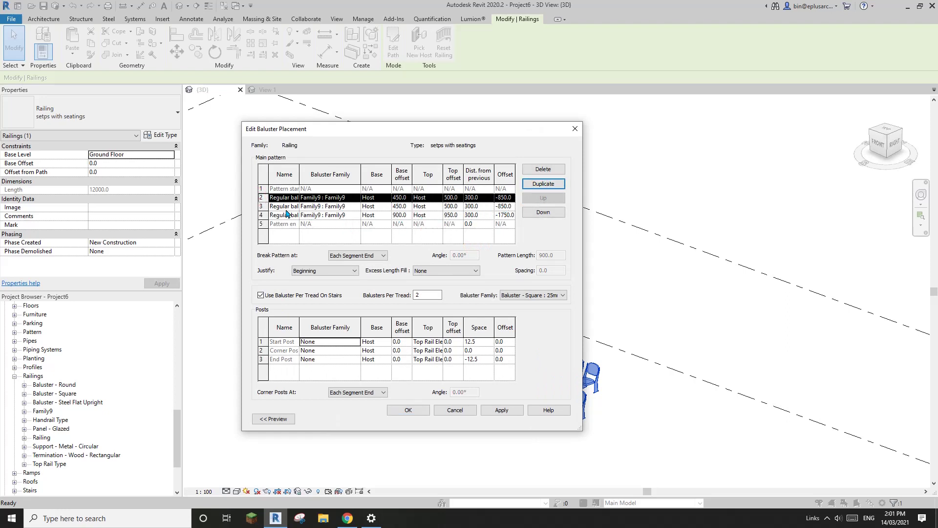
{"action": "left_click", "coordinate": [262, 206]}
{"action": "left_click", "coordinate": [544, 212]}
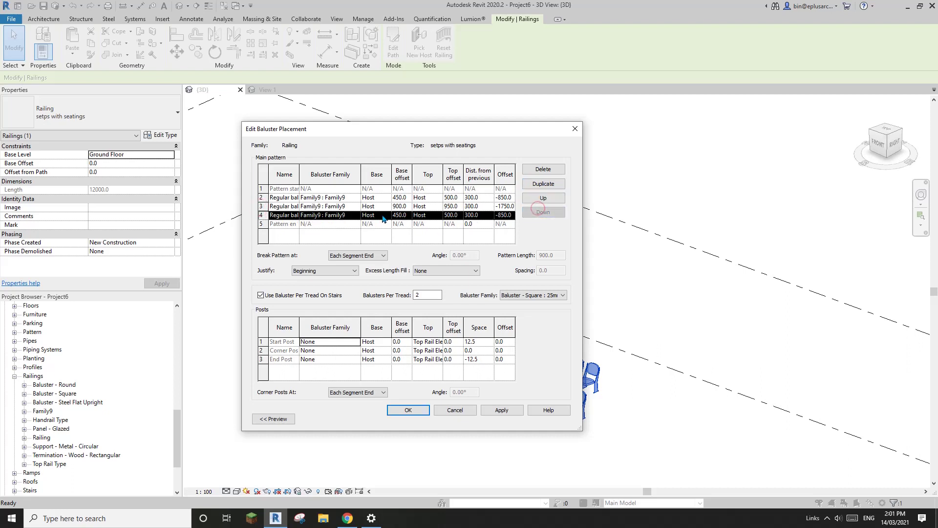
Give the third chair baluster a base offset of 1350, top offset of 1400 and Offset of -2650
{"action": "left_click", "coordinate": [400, 215]}
{"action": "double_click", "coordinate": [401, 215]}
{"action": "type", "text": "1350"}
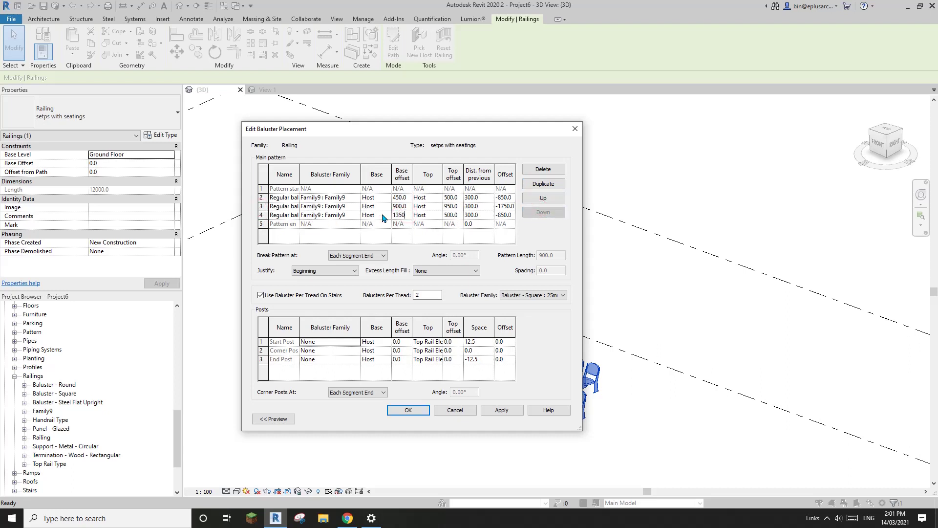
{"action": "double_click", "coordinate": [458, 215]}
{"action": "type", "text": "14"}
{"action": "double_click", "coordinate": [506, 216]}
Duplicate the third chair baluster as a fourth row with base offset 1800, top offset 1850 and Offset -3550, and accept the placement
{"action": "left_click", "coordinate": [264, 216]}
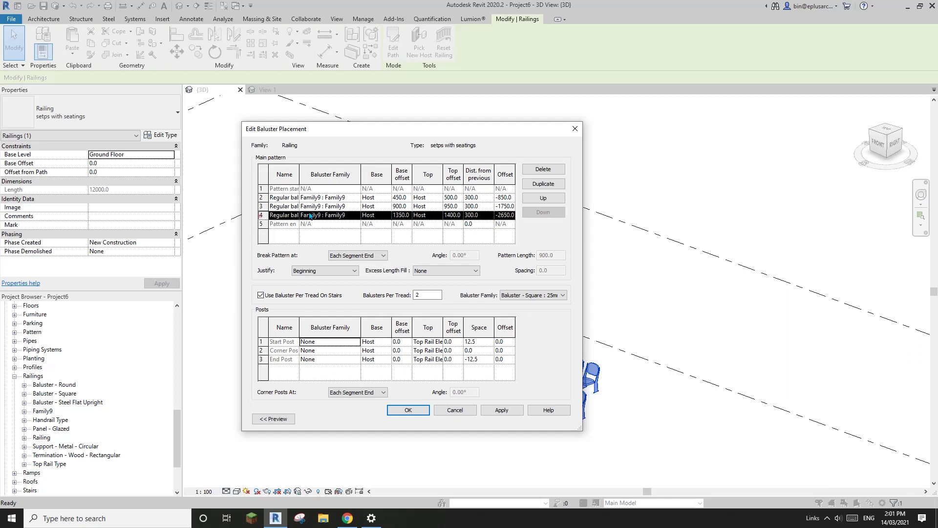
{"action": "left_click", "coordinate": [543, 184]}
{"action": "left_click", "coordinate": [362, 224]}
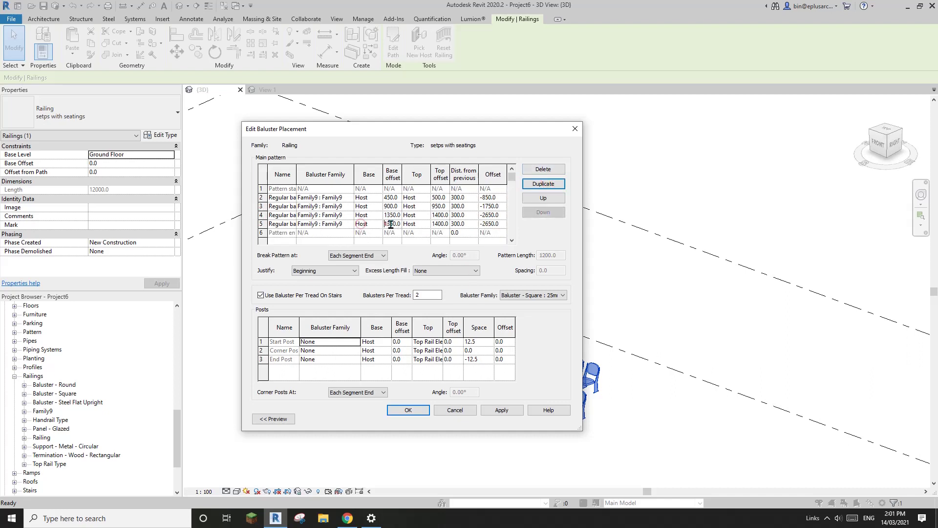
{"action": "double_click", "coordinate": [392, 224]}
{"action": "left_click", "coordinate": [439, 224]}
{"action": "type", "text": "1850"}
{"action": "double_click", "coordinate": [502, 224]}
{"action": "type", "text": "-3550"}
{"action": "left_click", "coordinate": [408, 409]}
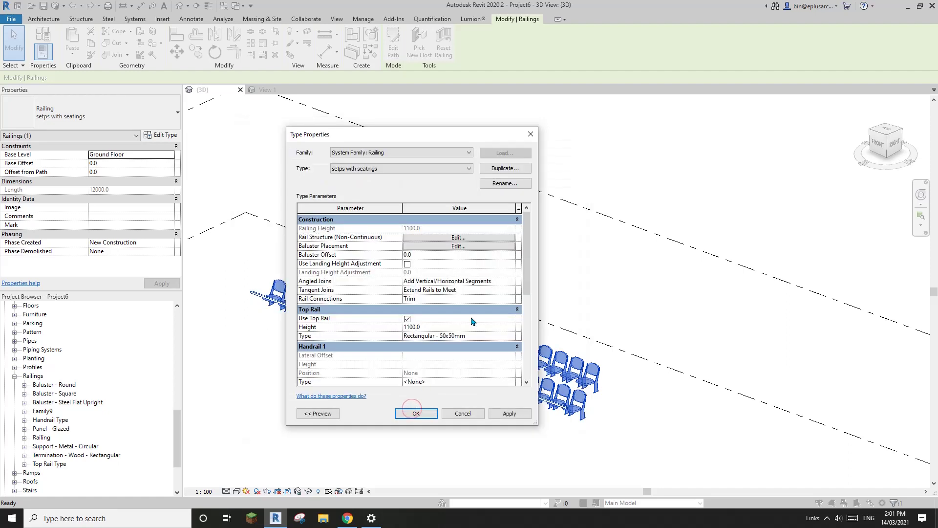
Set the distance from previous to 150 for all four chair balusters, apply it to the railing type and deselect the railing
{"action": "left_click", "coordinate": [459, 246]}
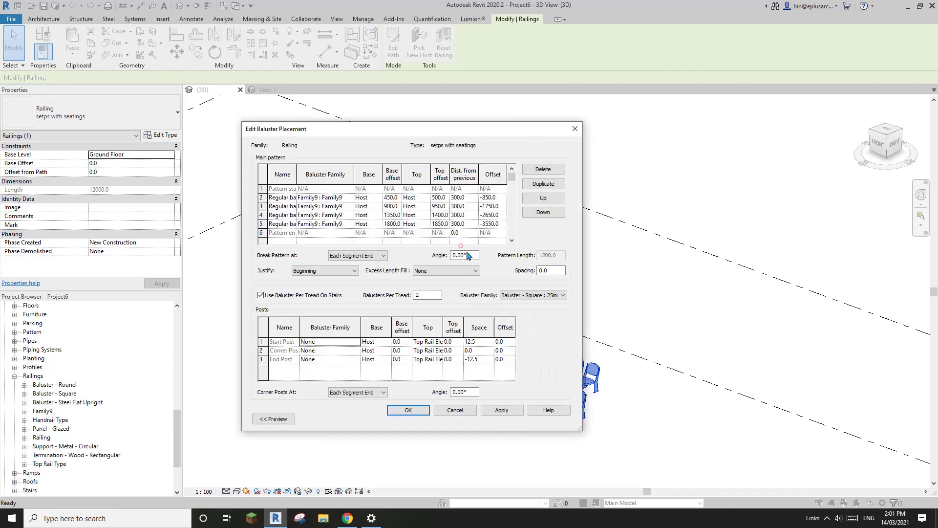
{"action": "double_click", "coordinate": [461, 198]}
{"action": "type", "text": "15"}
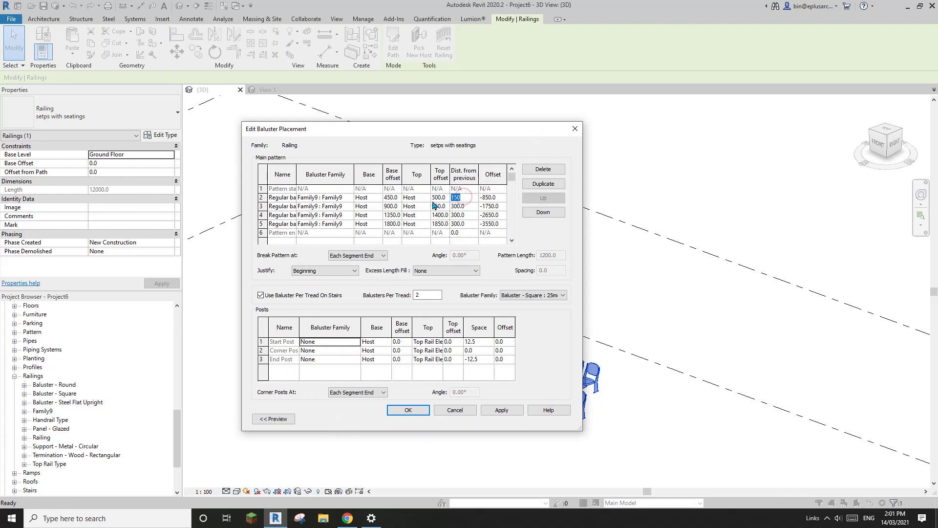
{"action": "double_click", "coordinate": [471, 205]}
{"action": "type", "text": "150"}
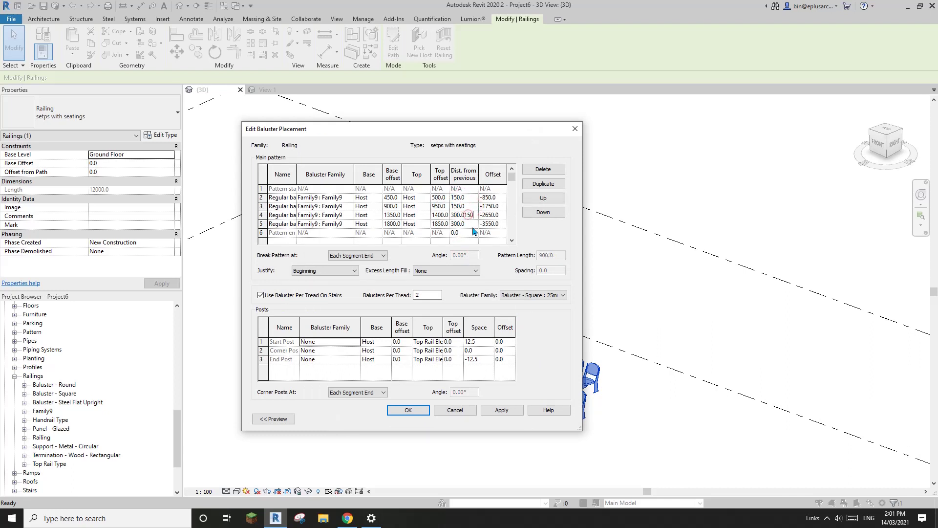
{"action": "double_click", "coordinate": [464, 215]}
{"action": "type", "text": "150"}
{"action": "left_click", "coordinate": [470, 224]}
{"action": "type", "text": "150"}
{"action": "left_click", "coordinate": [502, 410]}
{"action": "left_click", "coordinate": [408, 409]}
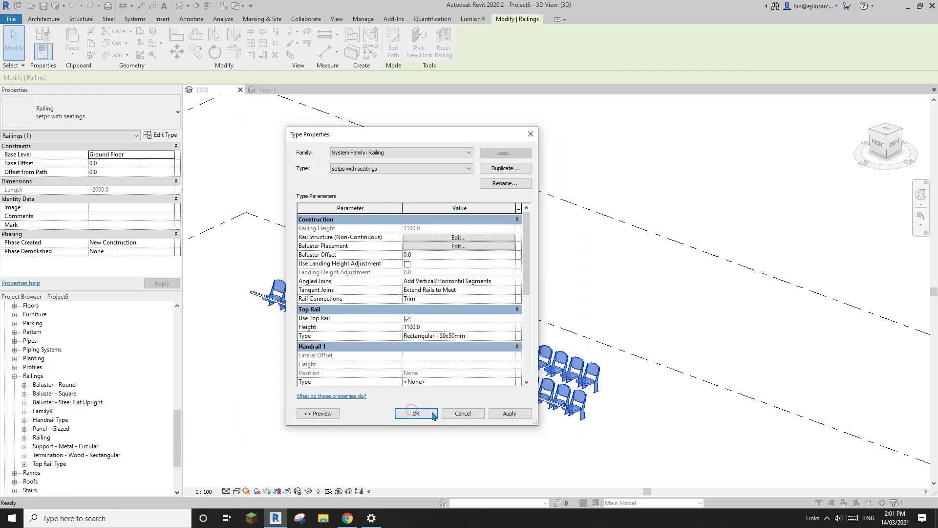
{"action": "left_click", "coordinate": [427, 412]}
{"action": "middle_click_drag", "start_coordinate": [423, 408], "coordinate": [610, 352], "text": "shift"}
{"action": "middle_click_drag", "start_coordinate": [579, 307], "coordinate": [439, 323], "text": "shift"}
{"action": "key", "text": "Escape"}
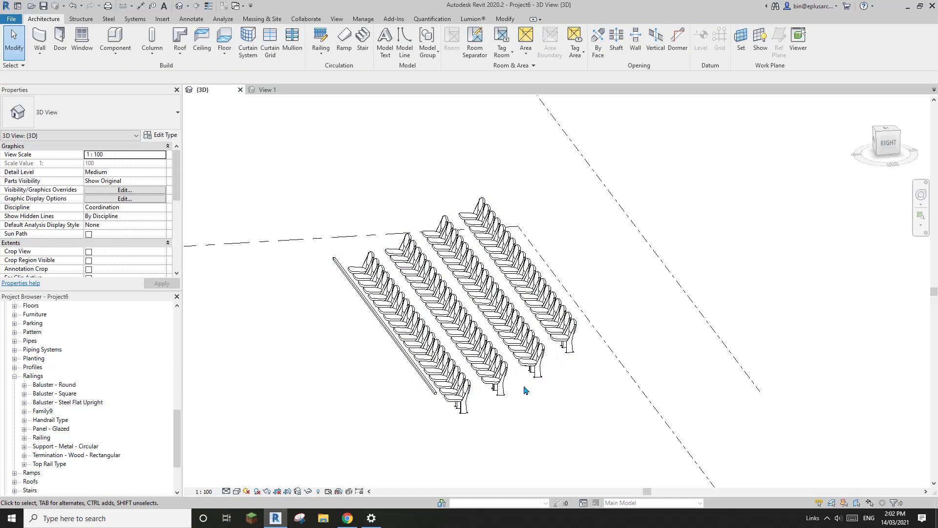
Create a new family from the Metric Profile.rft template
{"action": "scroll", "coordinate": [525, 390], "scroll_direction": "up", "scroll_amount": 2}
{"action": "middle_click_drag", "start_coordinate": [525, 386], "coordinate": [540, 383]}
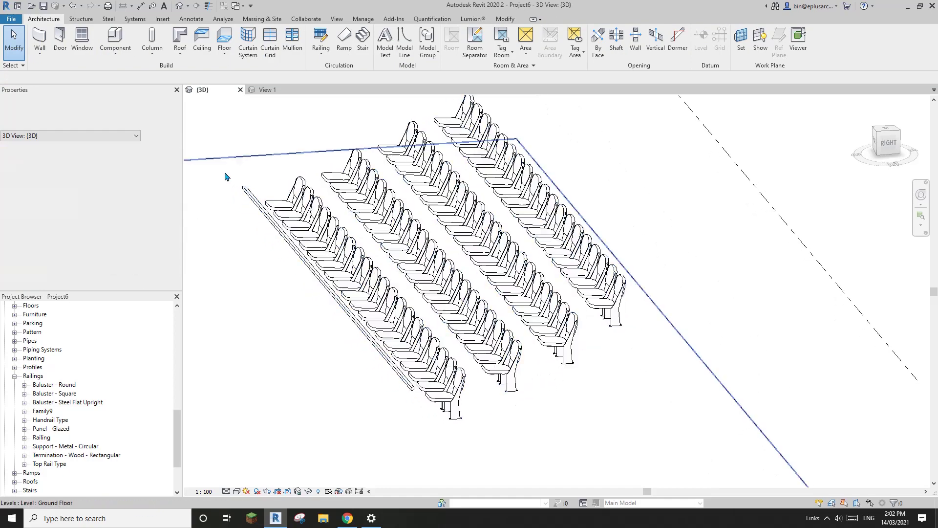
{"action": "left_click", "coordinate": [11, 18]}
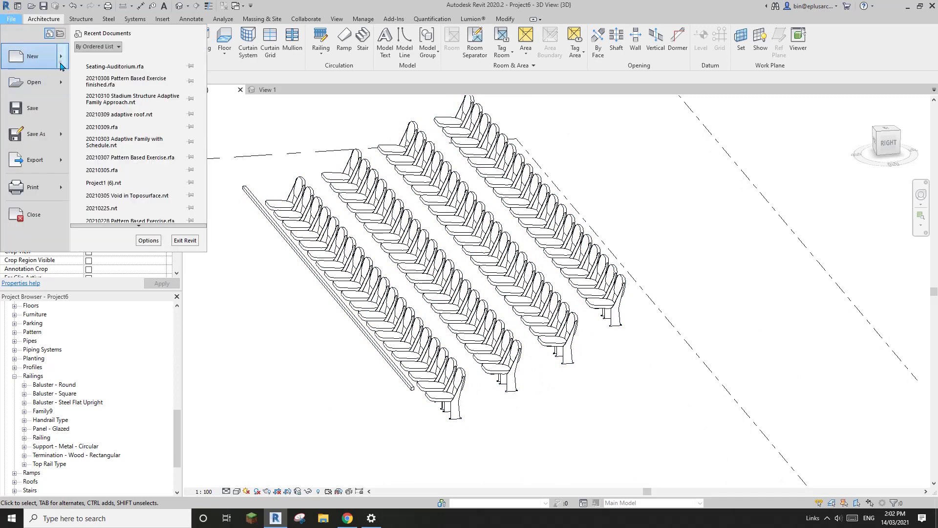
{"action": "mouse_move", "coordinate": [42, 61]}
{"action": "left_click", "coordinate": [116, 86]}
{"action": "scroll", "coordinate": [316, 253], "scroll_direction": "down", "scroll_amount": 15}
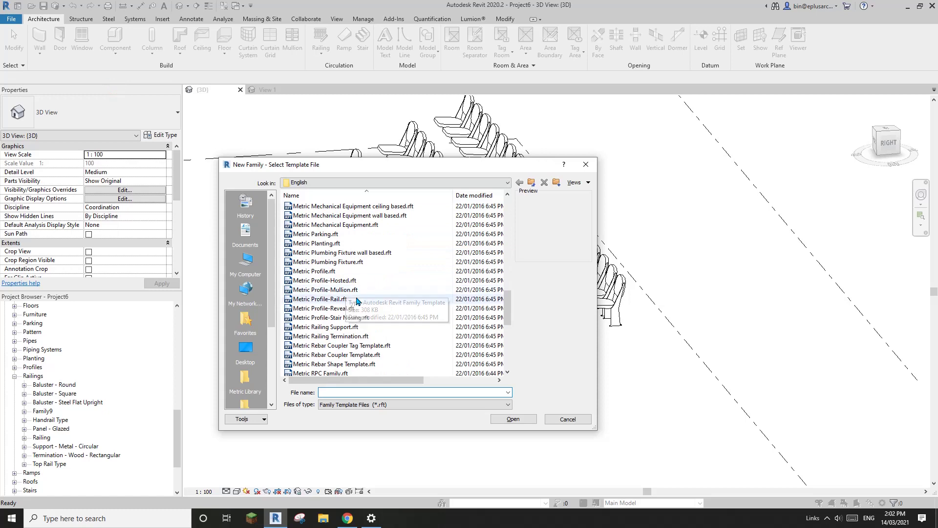
{"action": "left_click", "coordinate": [329, 271]}
{"action": "left_click", "coordinate": [511, 417]}
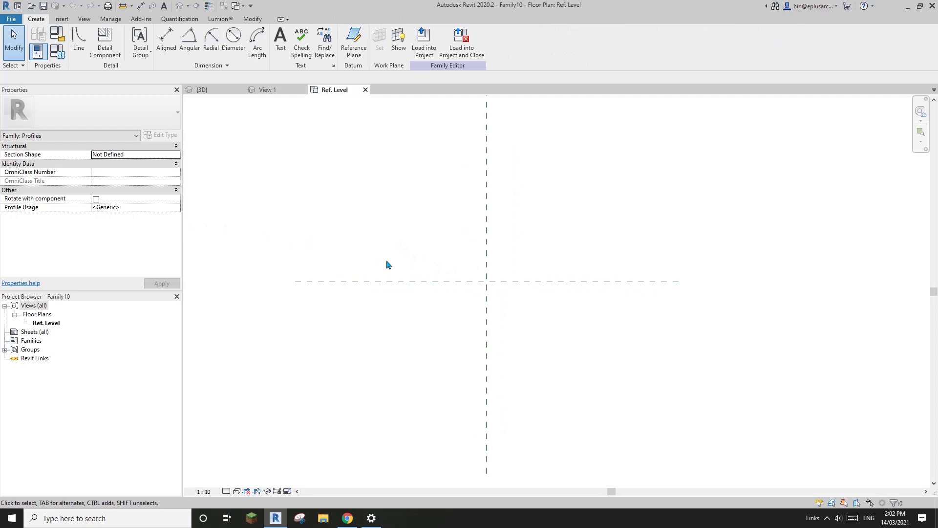
Set the profile family's usage to Railing
{"action": "left_click", "coordinate": [128, 207]}
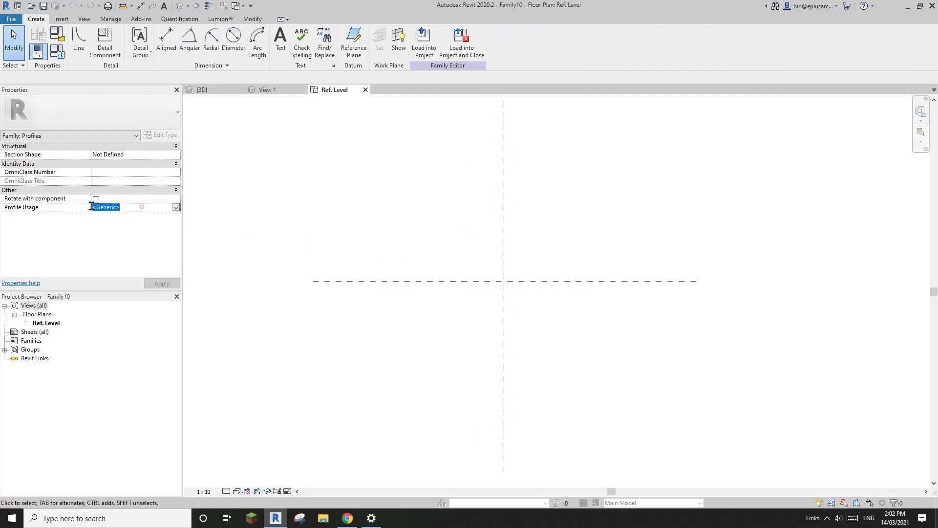
{"action": "left_click", "coordinate": [175, 208]}
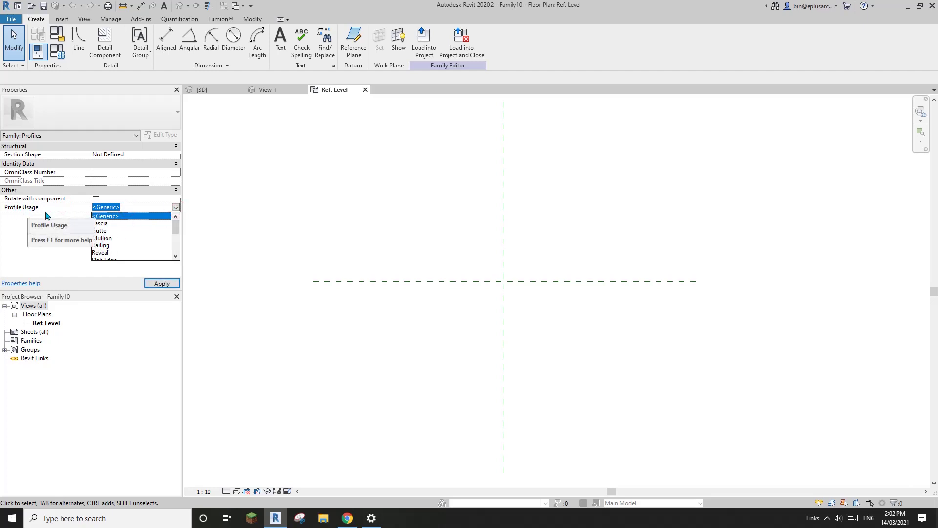
{"action": "left_click", "coordinate": [102, 245]}
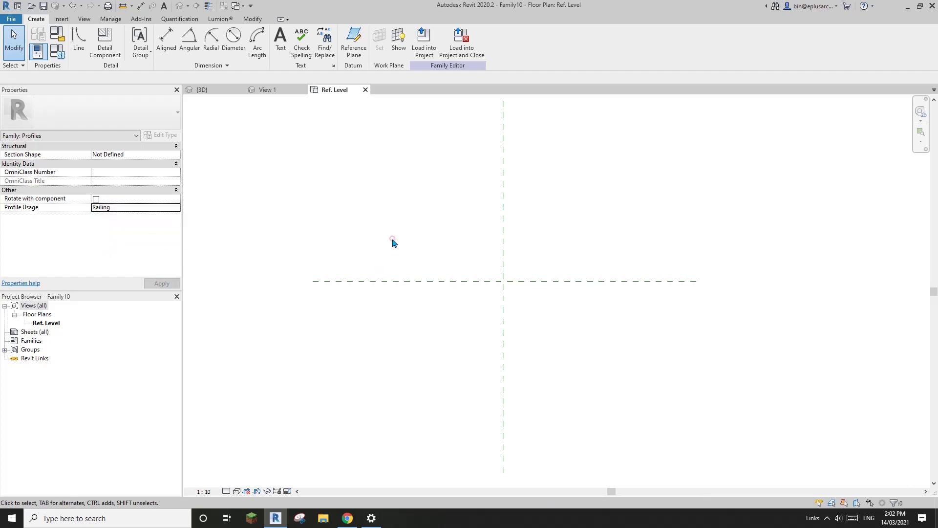
Draw the first step from the reference plane intersection with a 450 mm vertical riser and a 900 mm horizontal tread
{"action": "scroll", "coordinate": [384, 254], "scroll_direction": "down", "scroll_amount": 2}
{"action": "scroll", "coordinate": [486, 281], "scroll_direction": "up", "scroll_amount": 1}
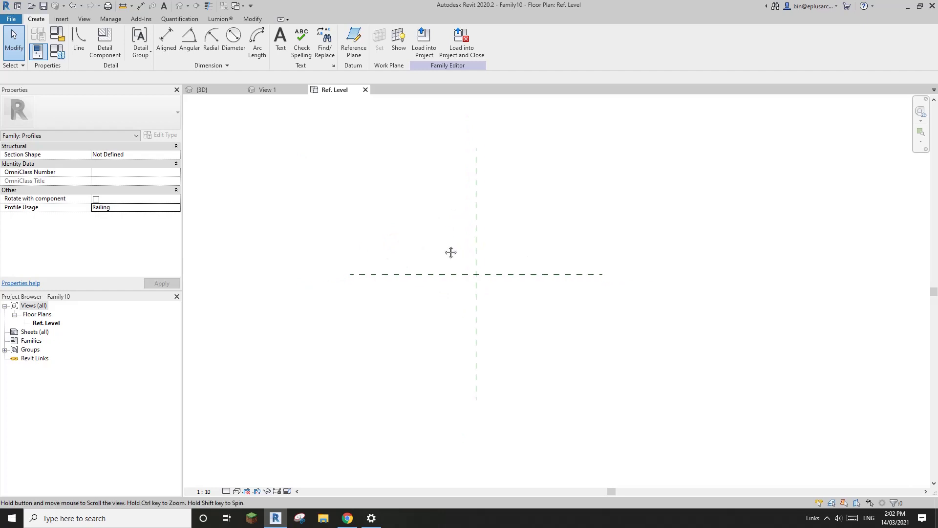
{"action": "left_click", "coordinate": [79, 39]}
{"action": "middle_click_drag", "start_coordinate": [561, 264], "coordinate": [529, 275]}
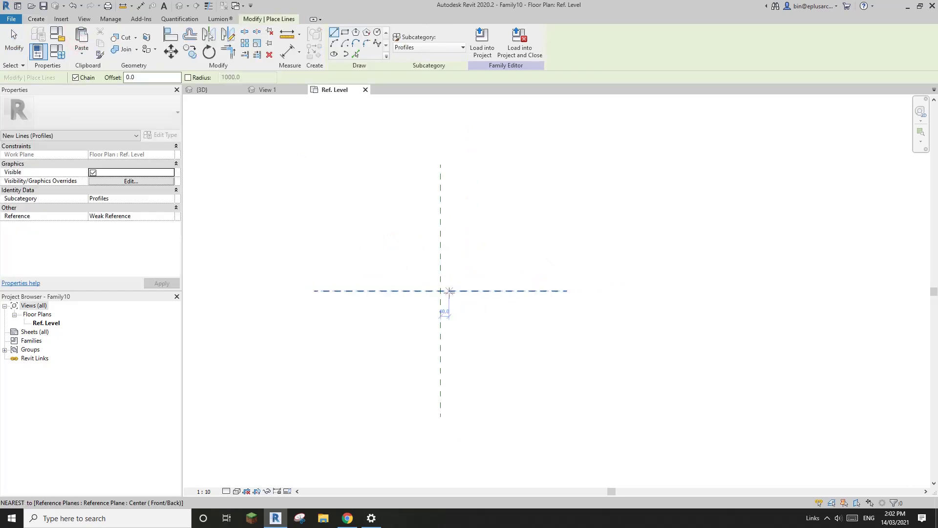
{"action": "left_click", "coordinate": [439, 290]}
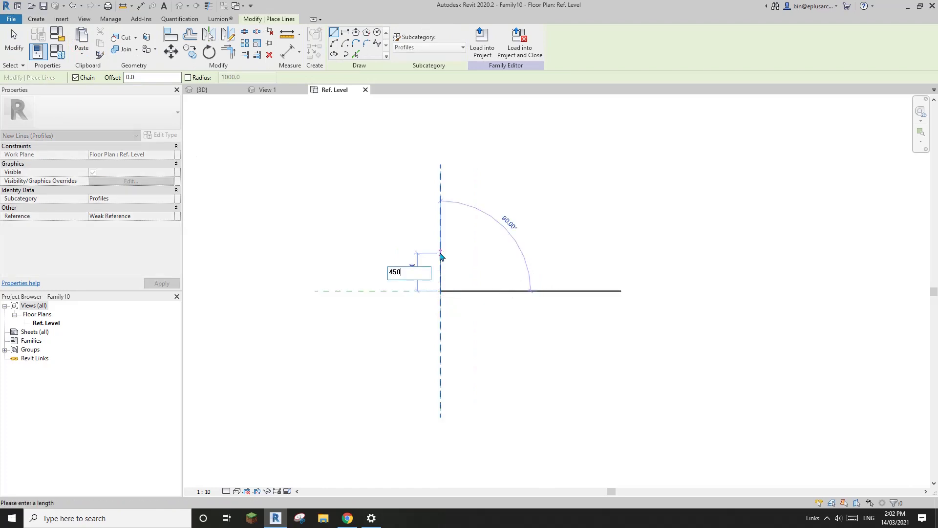
{"action": "left_click", "coordinate": [440, 197]}
{"action": "scroll", "coordinate": [532, 250], "scroll_direction": "down", "scroll_amount": 3}
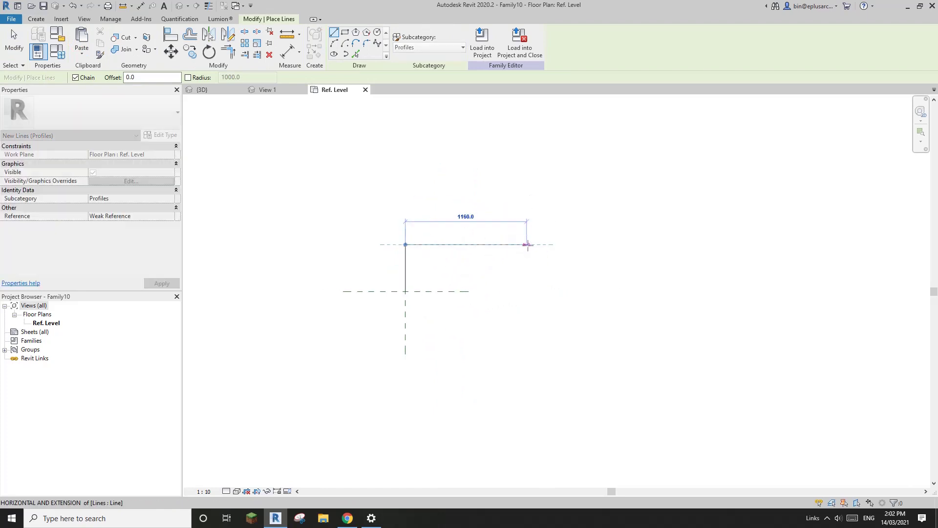
{"action": "type", "text": "900"}
{"action": "key", "text": "Return"}
{"action": "key", "text": "Escape"}
{"action": "key", "text": "Escape"}
Copy the riser and tread end to end three times to form a four-step outline
{"action": "left_click_drag", "start_coordinate": [381, 235], "coordinate": [529, 317]}
{"action": "key", "text": "c"}
{"action": "key", "text": "o"}
{"action": "left_click", "coordinate": [405, 291]}
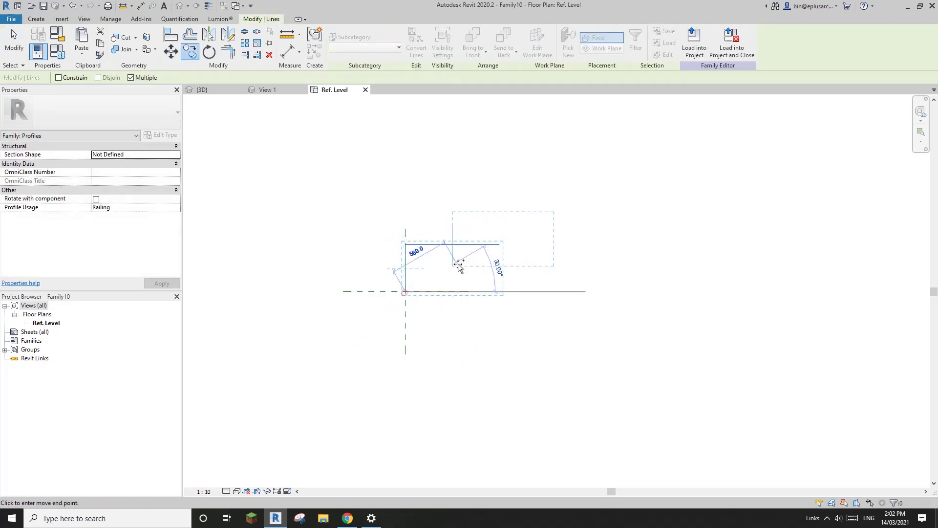
{"action": "left_click", "coordinate": [500, 245]}
{"action": "scroll", "coordinate": [478, 266], "scroll_direction": "down", "scroll_amount": 1}
{"action": "middle_click_drag", "start_coordinate": [479, 266], "coordinate": [434, 287]}
{"action": "left_click", "coordinate": [522, 237]}
{"action": "middle_click_drag", "start_coordinate": [570, 236], "coordinate": [518, 278]}
{"action": "left_click", "coordinate": [563, 221]}
{"action": "key", "text": "Escape"}
{"action": "key", "text": "Escape"}
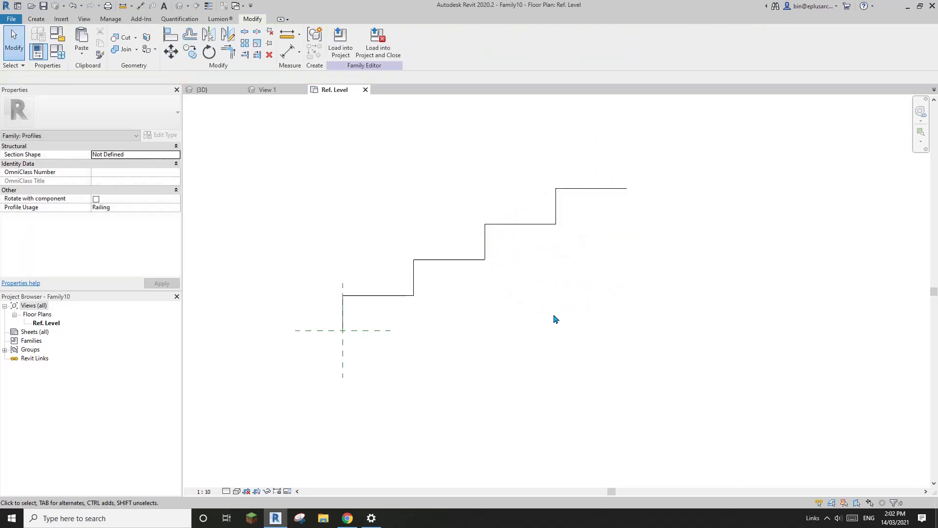
Close the stepped outline with a vertical back line down to the base level and a horizontal line back to the origin
{"action": "scroll", "coordinate": [528, 327], "scroll_direction": "down", "scroll_amount": 1}
{"action": "left_click", "coordinate": [36, 18]}
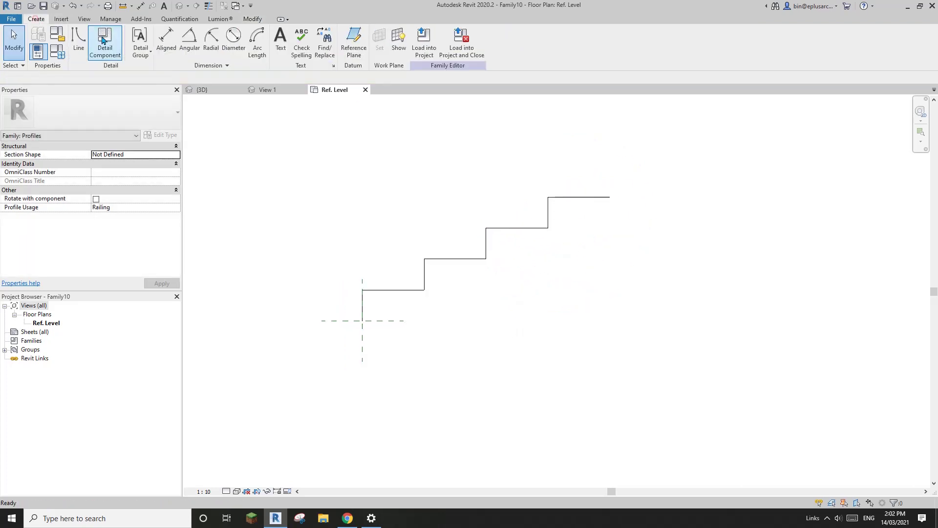
{"action": "key", "text": "l"}
{"action": "key", "text": "i"}
{"action": "left_click", "coordinate": [610, 197]}
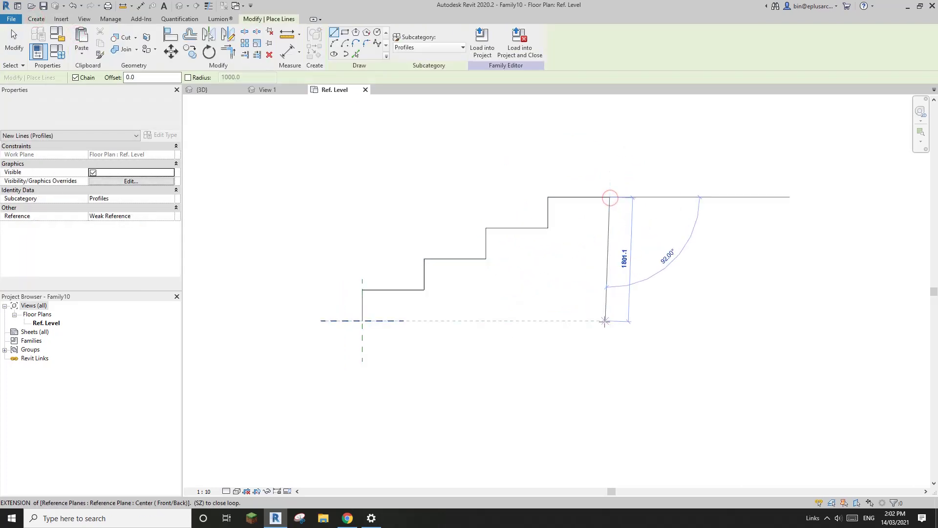
{"action": "left_click", "coordinate": [609, 320]}
{"action": "left_click", "coordinate": [362, 321]}
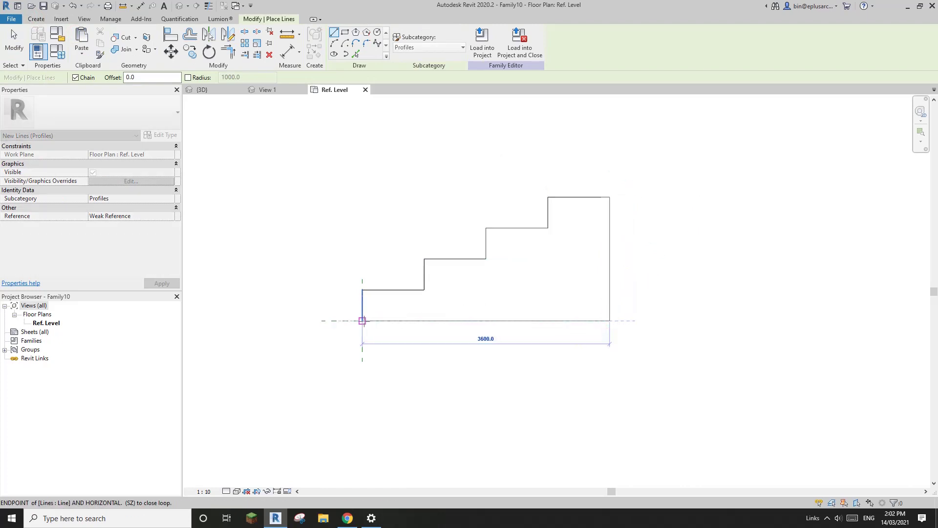
{"action": "key", "text": "Escape"}
{"action": "key", "text": "Escape"}
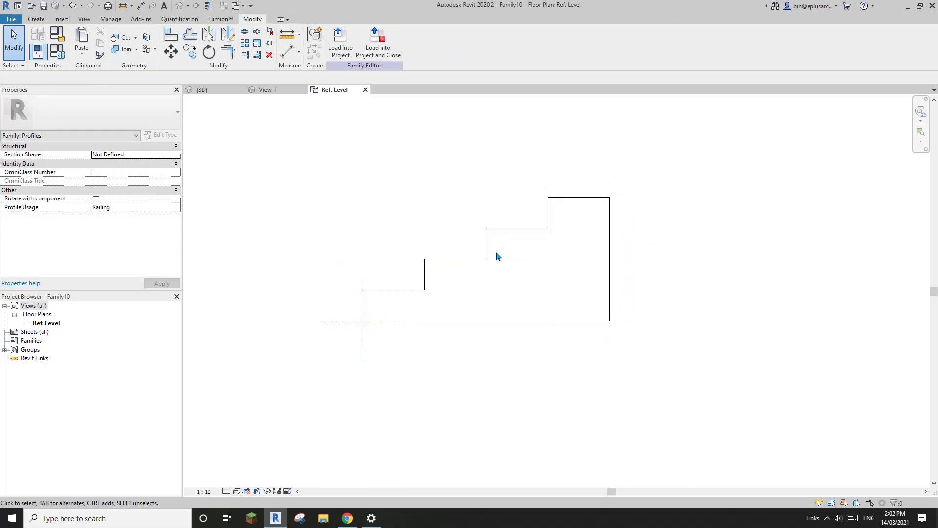
Draw a diagonal line joining the two inner corners at the ends of the third step
{"action": "left_click", "coordinate": [36, 18]}
{"action": "left_click", "coordinate": [78, 39]}
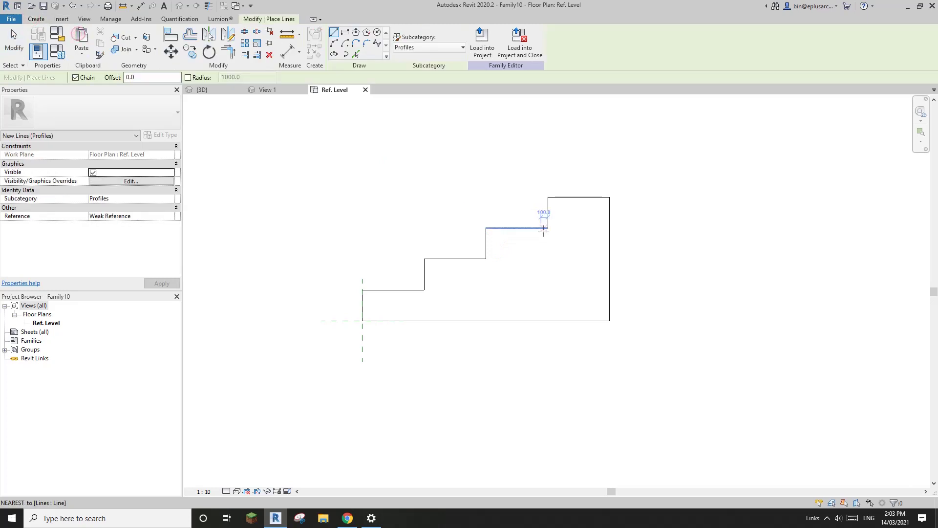
{"action": "scroll", "coordinate": [546, 229], "scroll_direction": "up", "scroll_amount": 1}
{"action": "left_click", "coordinate": [545, 229]}
{"action": "left_click", "coordinate": [477, 263]}
{"action": "key", "text": "Escape"}
{"action": "key", "text": "Escape"}
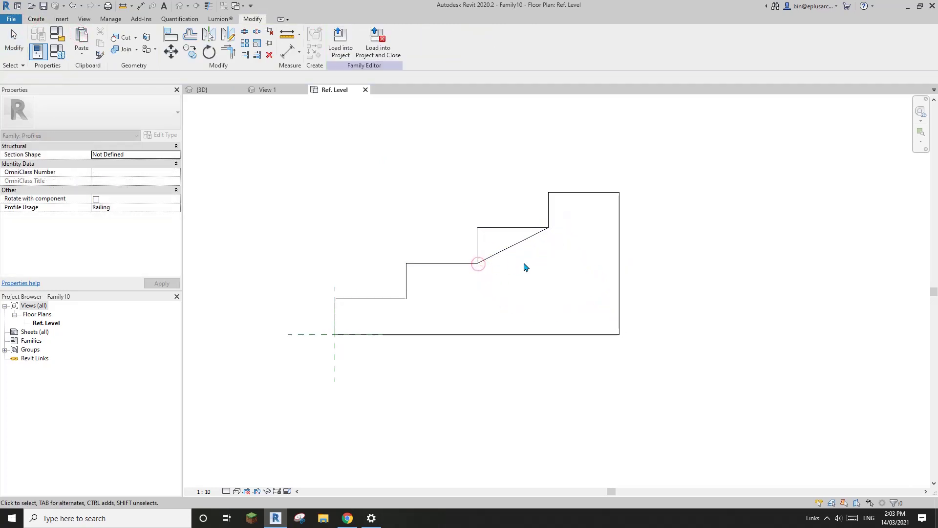
Offset a copy of the diagonal line 300 mm below the steps
{"action": "key", "text": "o"}
{"action": "key", "text": "f"}
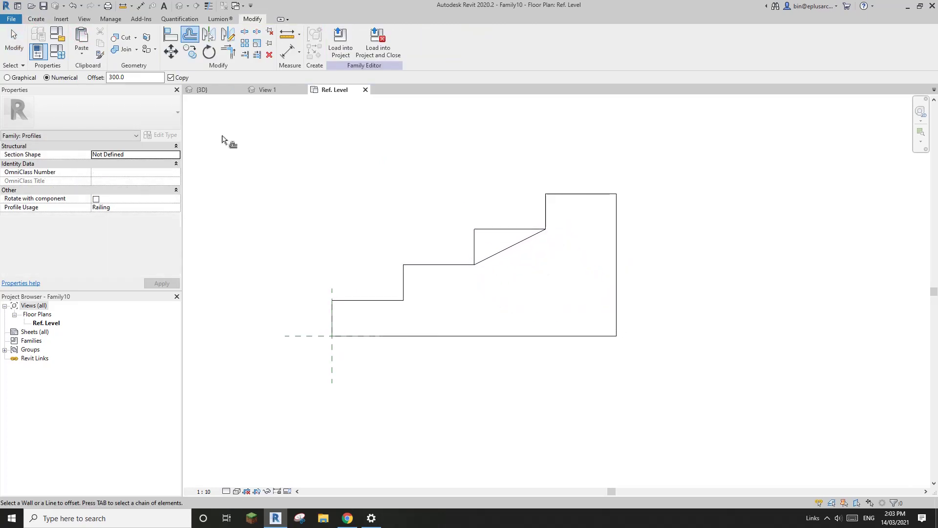
{"action": "left_click", "coordinate": [509, 250]}
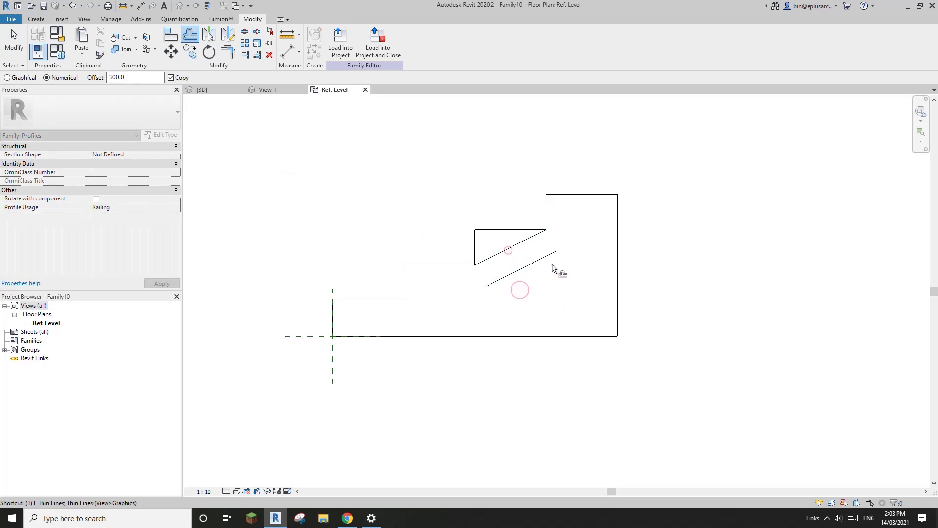
Trim the offset diagonal to meet the back and base lines as the sloped underside, and delete the original diagonal
{"action": "key", "text": "t"}
{"action": "key", "text": "r"}
{"action": "left_click", "coordinate": [543, 258]}
{"action": "left_click", "coordinate": [618, 210]}
{"action": "left_click", "coordinate": [526, 265]}
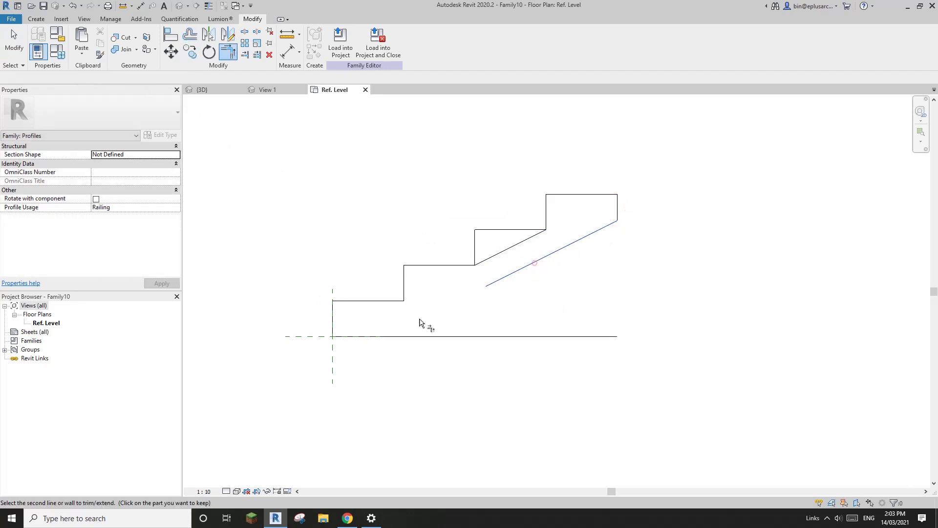
{"action": "left_click", "coordinate": [343, 335]}
{"action": "key", "text": "Escape"}
{"action": "left_click", "coordinate": [485, 265]}
{"action": "key", "text": "Delete"}
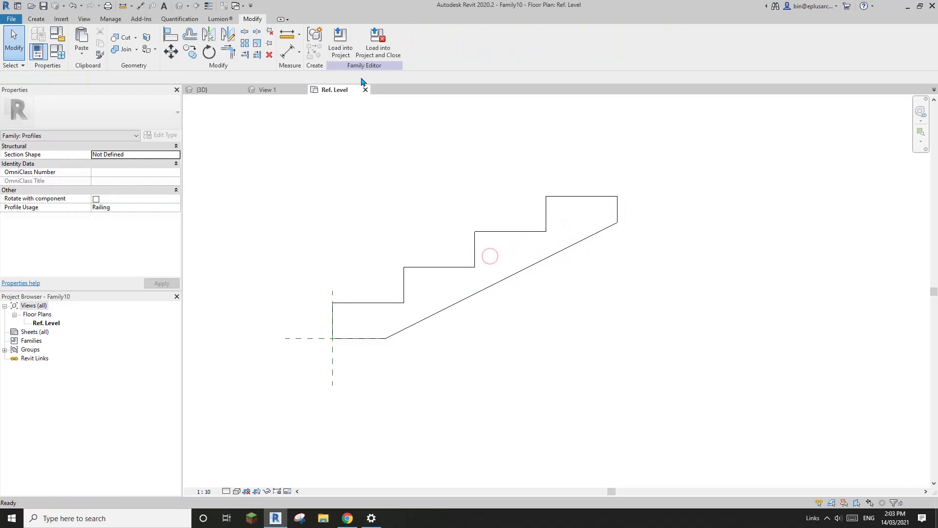
Load the finished profile into Project6 and close the family, choosing to save its changes
{"action": "scroll", "coordinate": [380, 268], "scroll_direction": "down", "scroll_amount": 2}
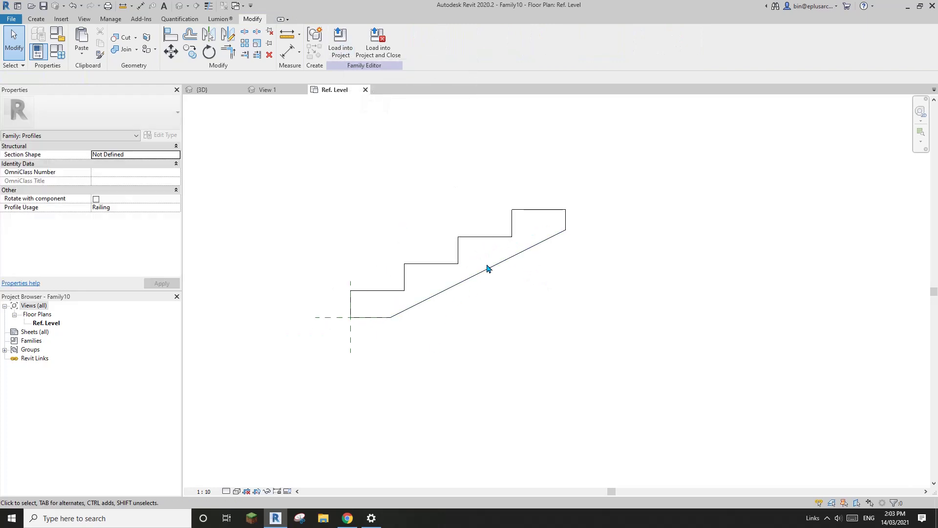
{"action": "middle_click_drag", "start_coordinate": [487, 266], "coordinate": [400, 316]}
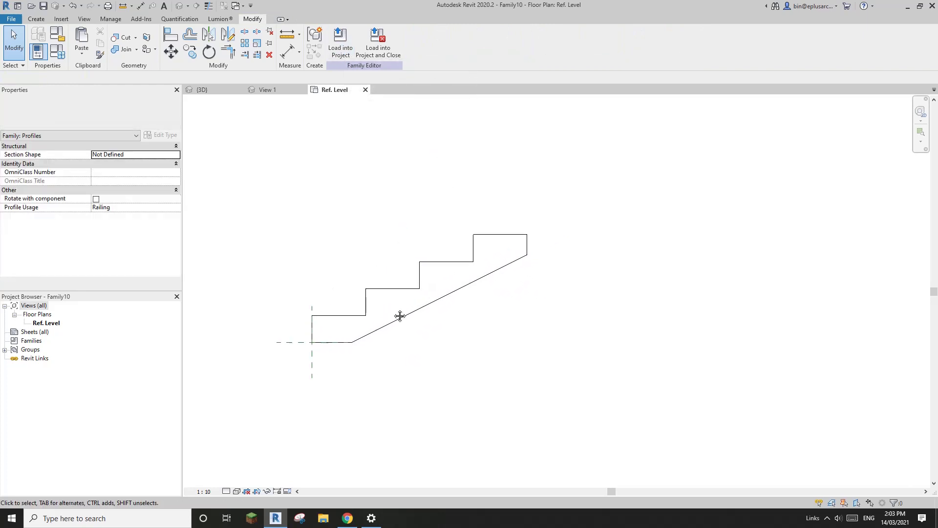
{"action": "left_click", "coordinate": [378, 49]}
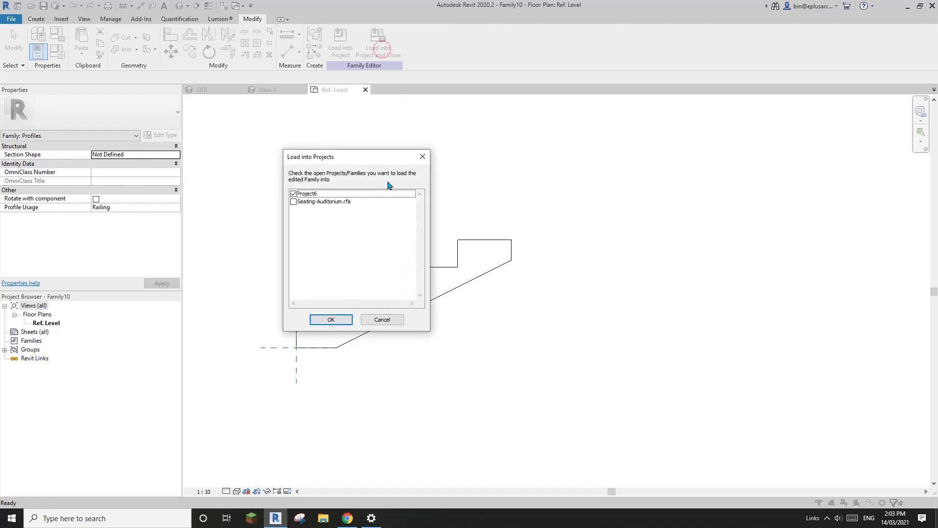
{"action": "left_click", "coordinate": [335, 320]}
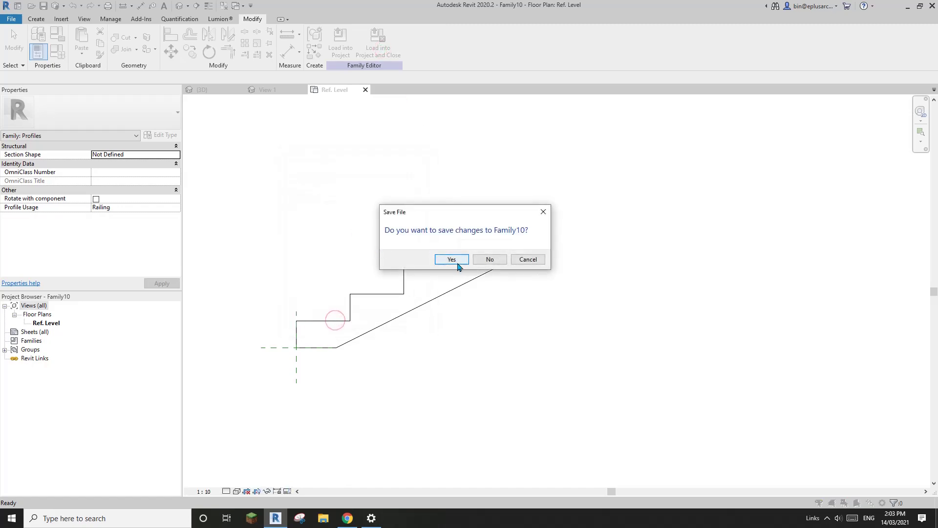
{"action": "left_click", "coordinate": [452, 260]}
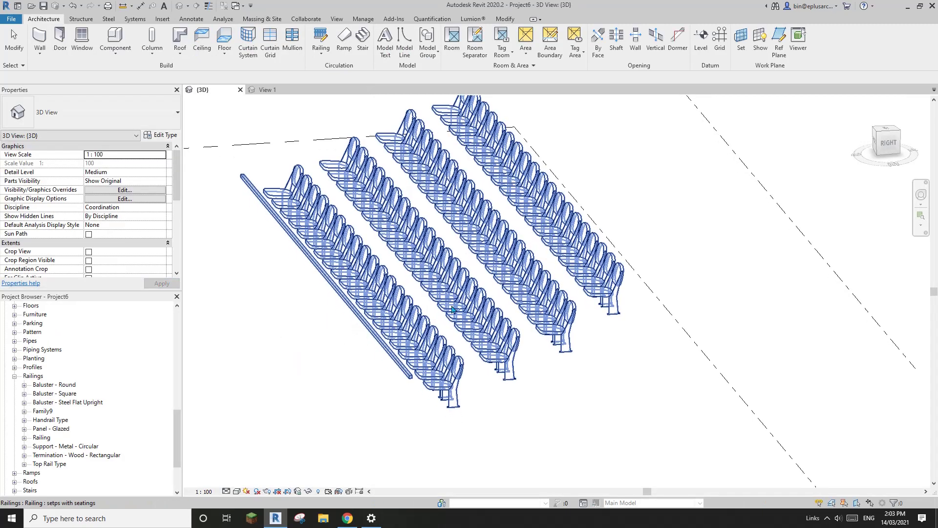
From the seating railing's Handrail 1 type, duplicate Pipe – Wall Mount as a new handrail type named steps
{"action": "left_click", "coordinate": [452, 309]}
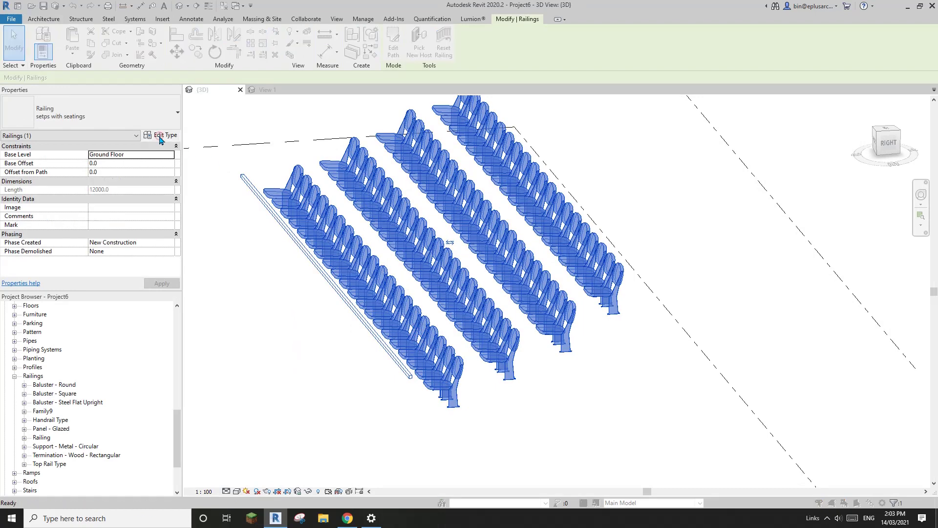
{"action": "left_click", "coordinate": [161, 139]}
{"action": "scroll", "coordinate": [440, 302], "scroll_direction": "down", "scroll_amount": 1}
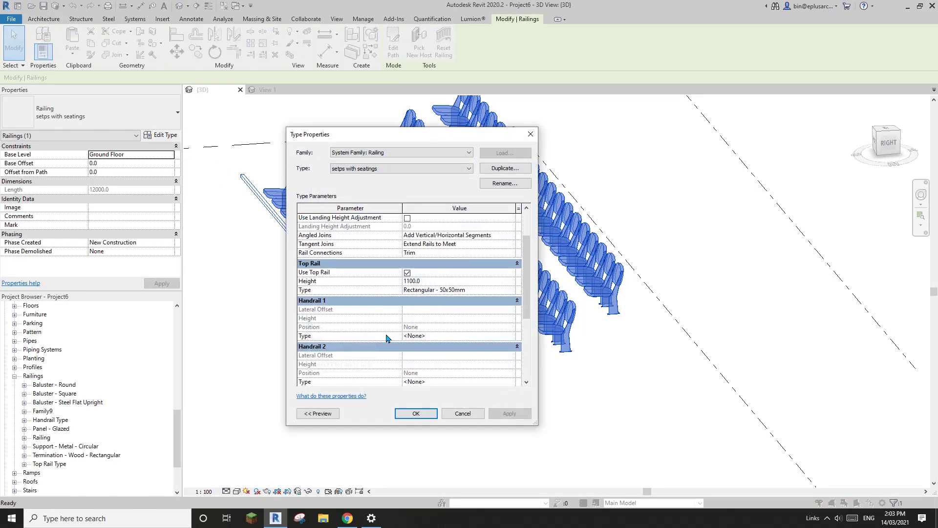
{"action": "left_click", "coordinate": [480, 335]}
{"action": "left_click", "coordinate": [512, 335]}
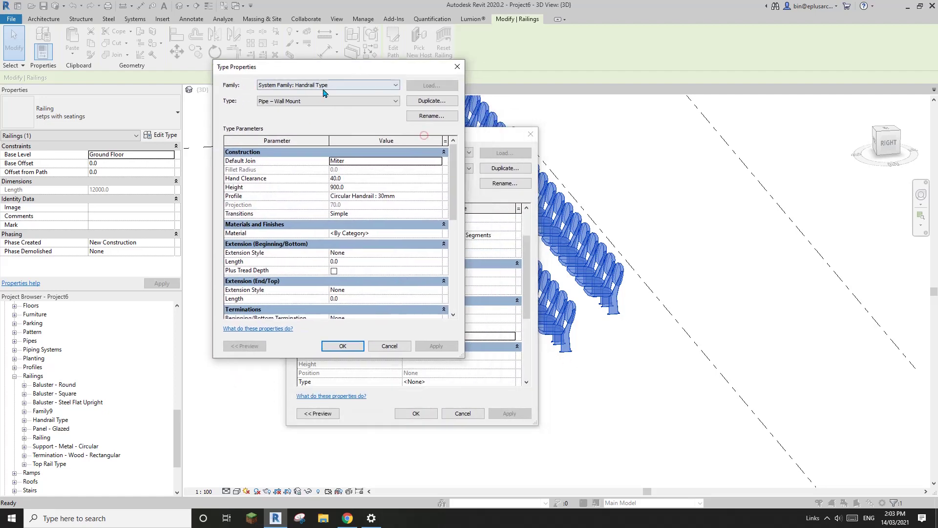
{"action": "left_click", "coordinate": [426, 101]}
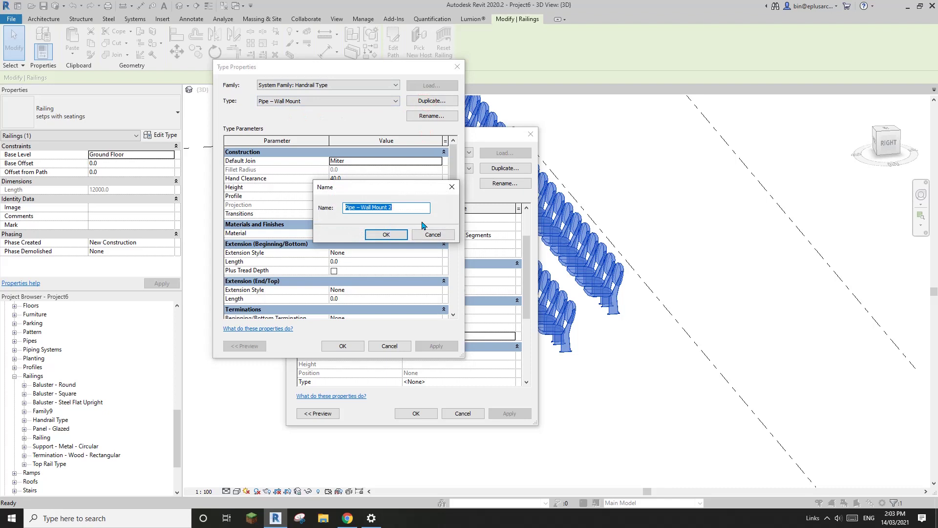
{"action": "type", "text": "steps"}
{"action": "left_click", "coordinate": [386, 235]}
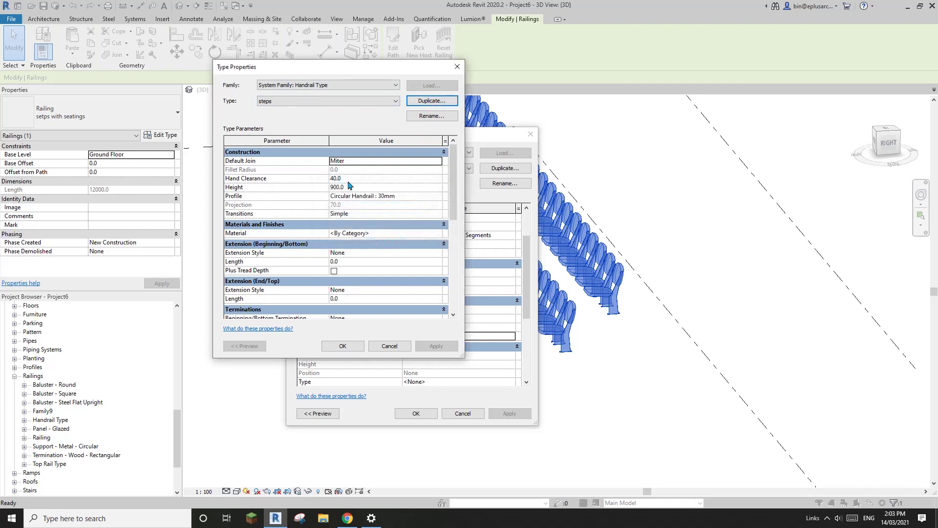
Assign the Family10 profile to the steps handrail type, with hand clearance and height both set to 0
{"action": "left_click", "coordinate": [365, 196]}
{"action": "left_click", "coordinate": [437, 196]}
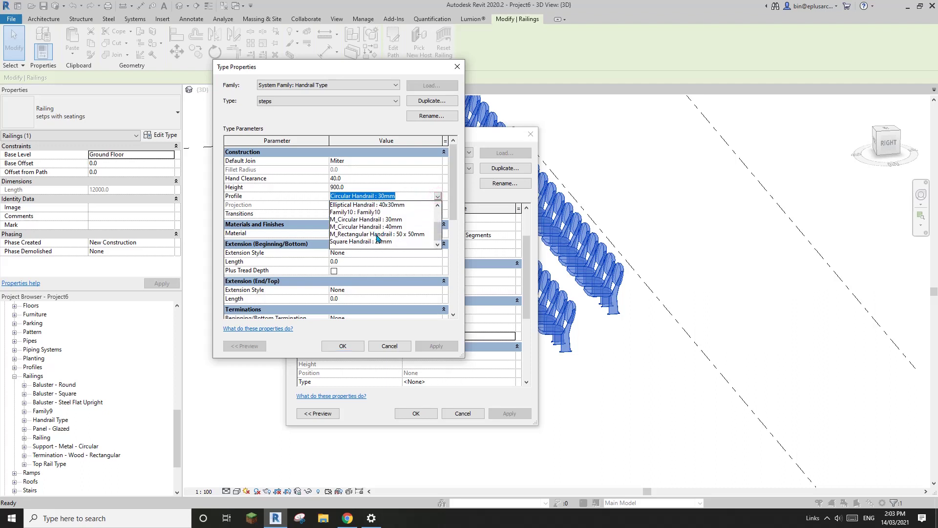
{"action": "left_click", "coordinate": [354, 213]}
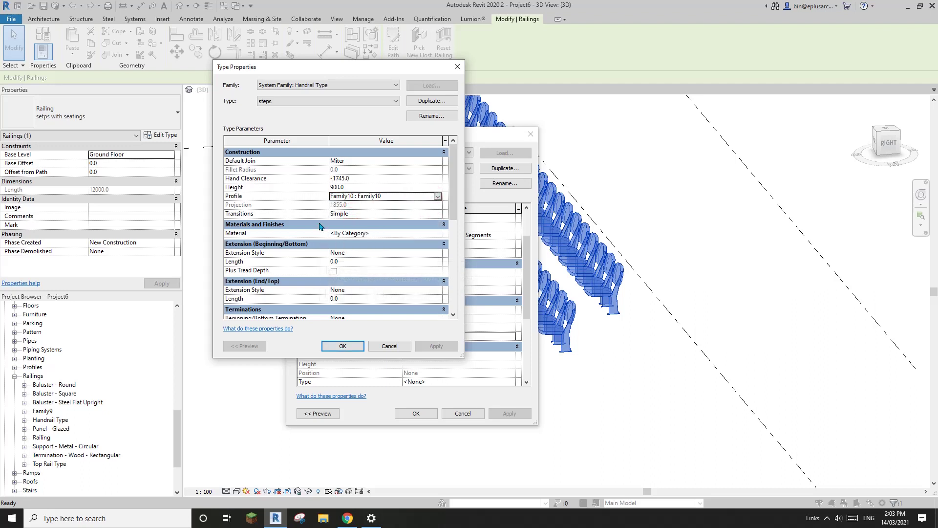
{"action": "mouse_move", "coordinate": [248, 183]}
{"action": "left_click", "coordinate": [357, 179]}
{"action": "type", "text": "0"}
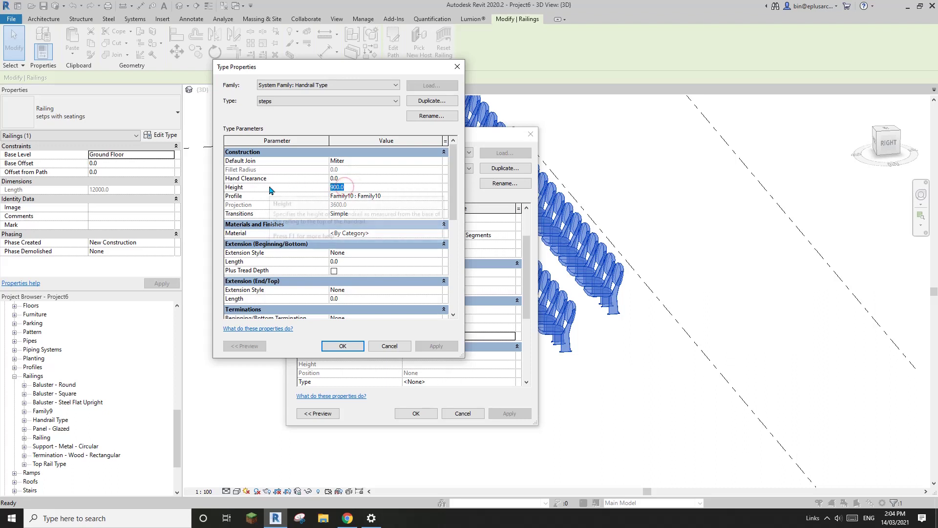
{"action": "type", "text": "0"}
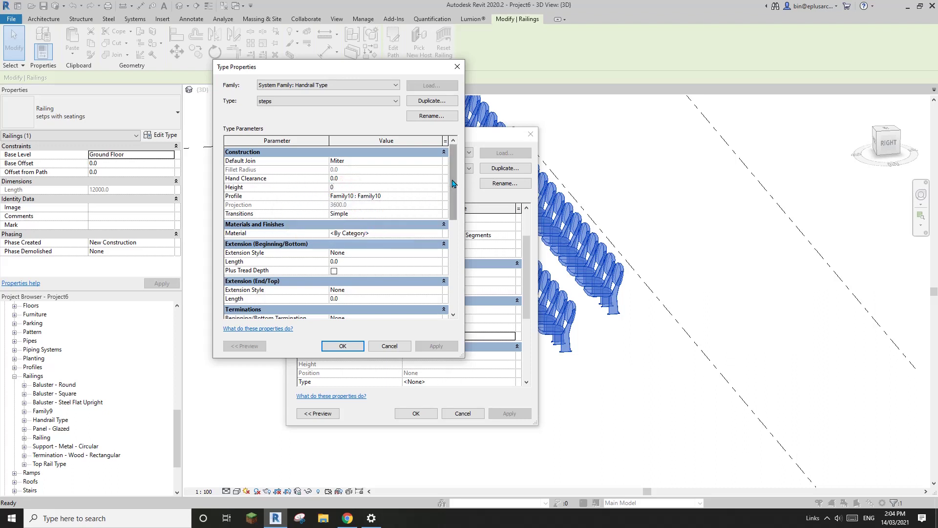
Set the support family of the steps handrail type to None
{"action": "scroll", "coordinate": [391, 234], "scroll_direction": "down", "scroll_amount": 4}
{"action": "left_click", "coordinate": [406, 236]}
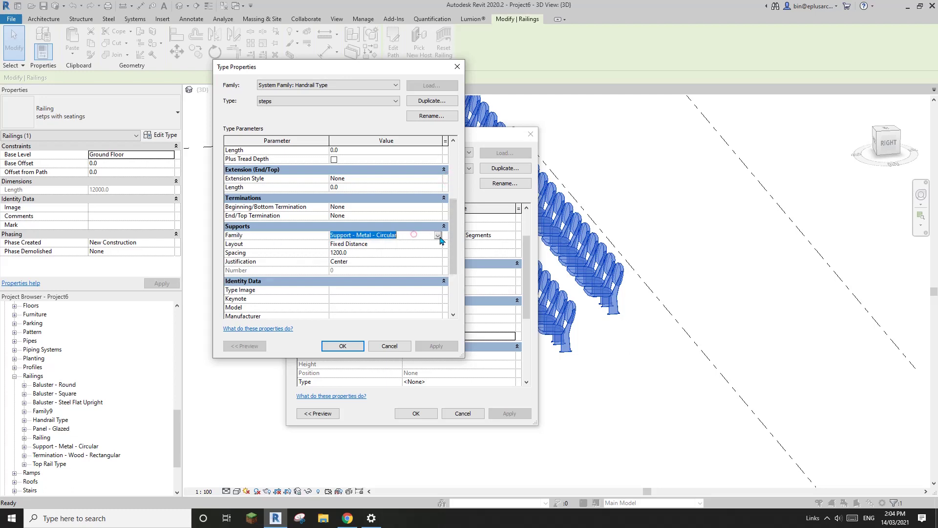
{"action": "left_click", "coordinate": [438, 236]}
{"action": "left_click", "coordinate": [337, 244]}
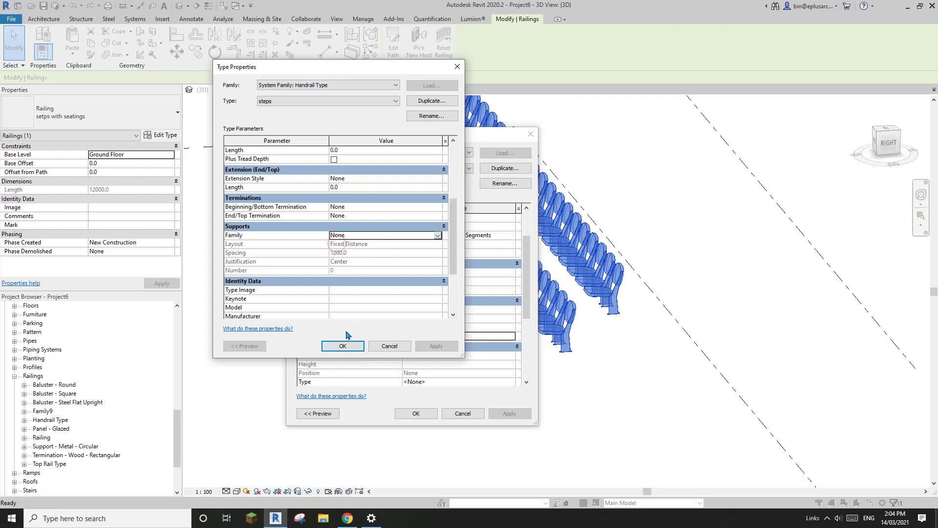
Confirm the steps handrail type and set the seating railing's Handrail 1 position to Left
{"action": "left_click", "coordinate": [343, 346]}
{"action": "left_click", "coordinate": [421, 416]}
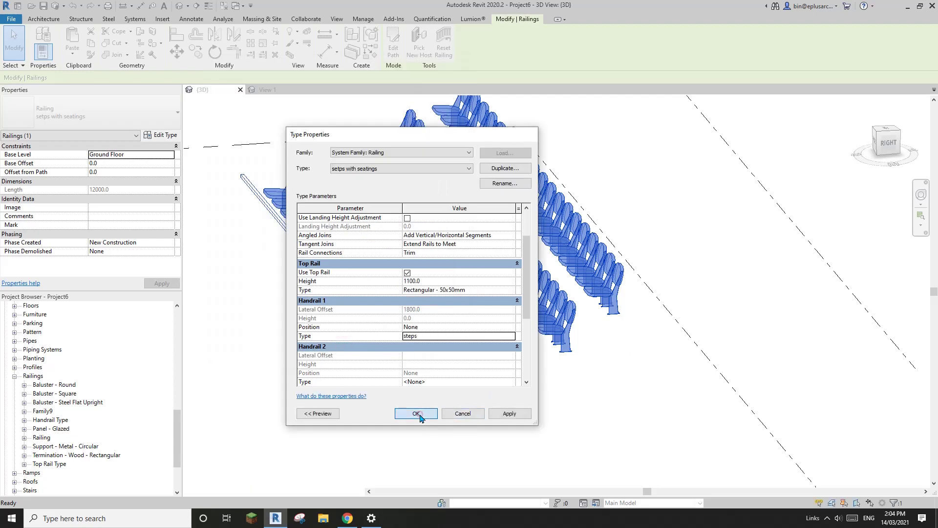
{"action": "scroll", "coordinate": [439, 374], "scroll_direction": "down", "scroll_amount": 3}
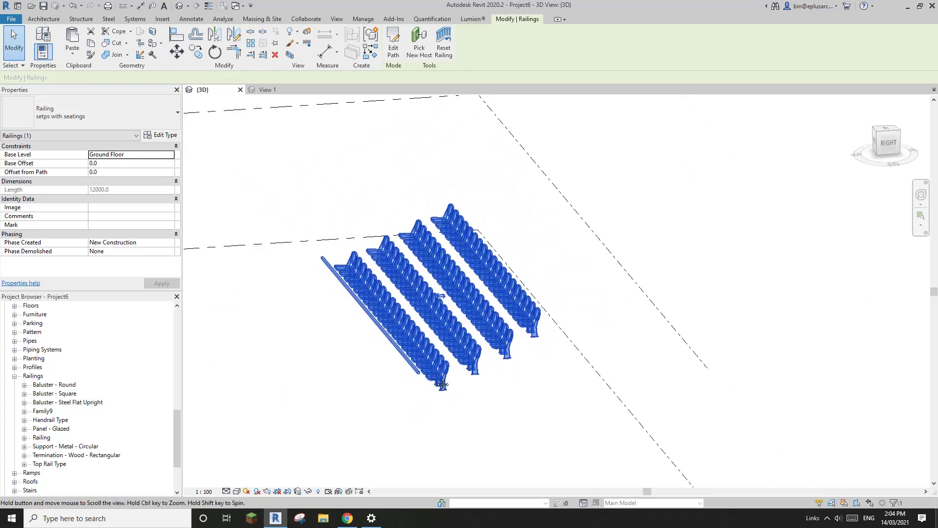
{"action": "middle_click_drag", "start_coordinate": [440, 367], "coordinate": [319, 327]}
{"action": "left_click", "coordinate": [157, 134]}
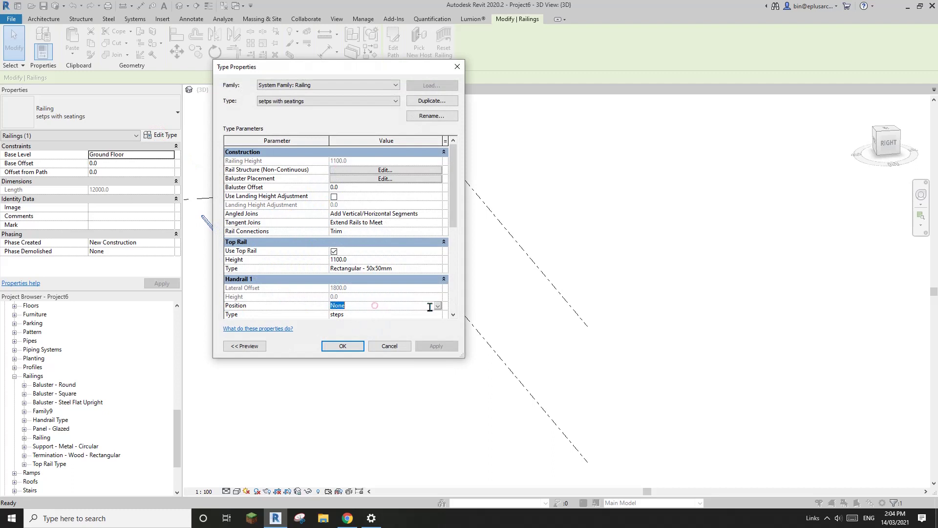
{"action": "left_click", "coordinate": [411, 307]}
{"action": "left_click", "coordinate": [335, 321]}
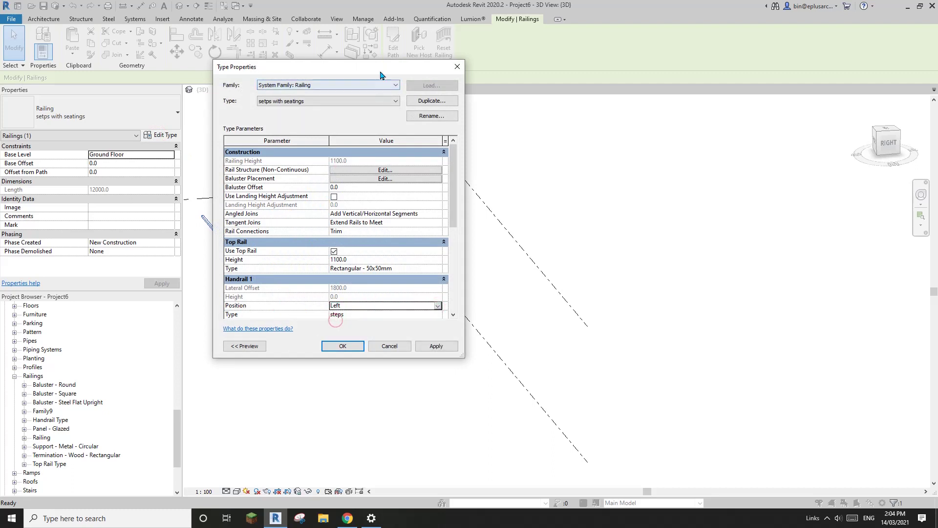
{"action": "left_click_drag", "start_coordinate": [386, 67], "coordinate": [603, 81]}
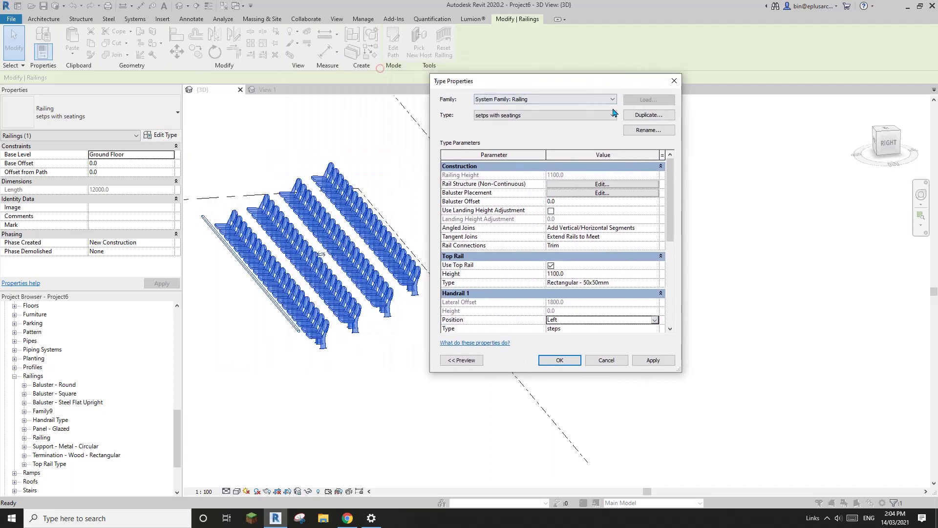
{"action": "left_click", "coordinate": [560, 360]}
Try the Right position for Handrail 1 in the seating railing type, then return it to Left
{"action": "middle_click_drag", "start_coordinate": [368, 306], "coordinate": [415, 259]}
{"action": "left_click", "coordinate": [165, 137]}
{"action": "left_click", "coordinate": [164, 137]}
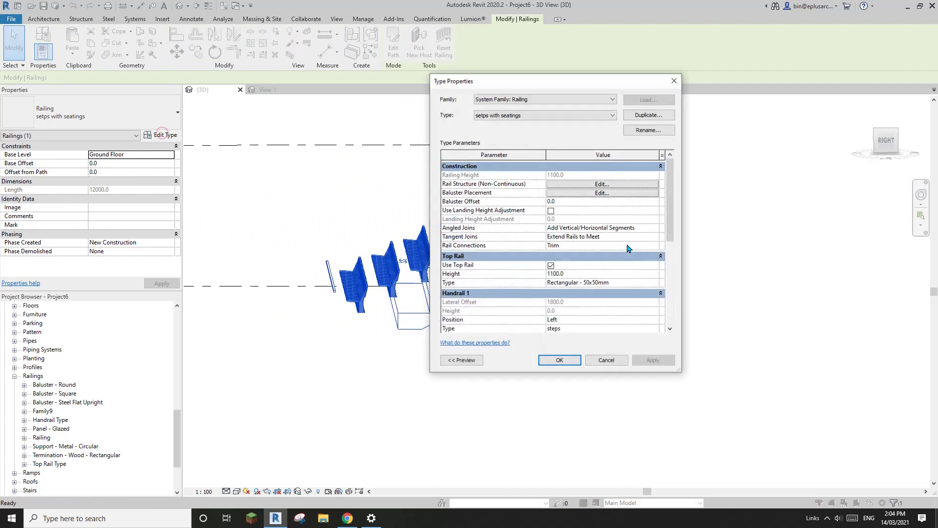
{"action": "left_click", "coordinate": [655, 320]}
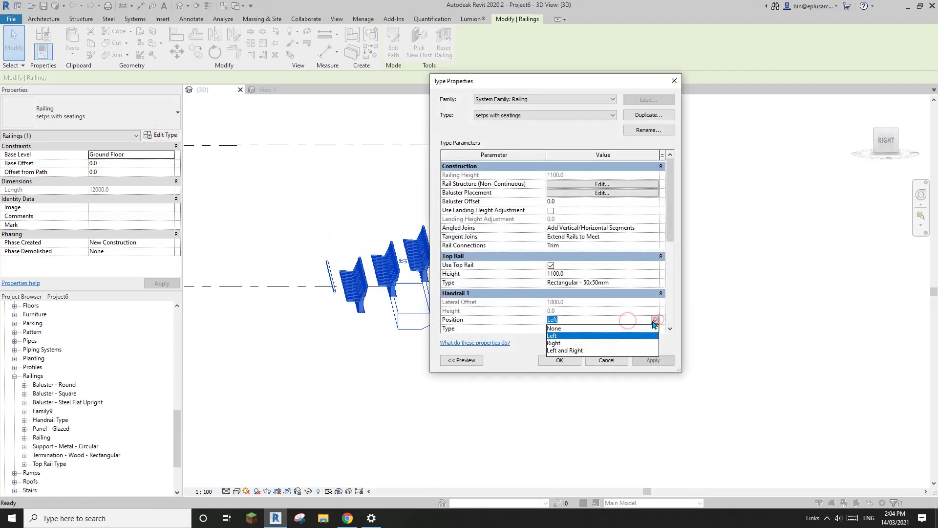
{"action": "left_click", "coordinate": [567, 347]}
{"action": "left_click", "coordinate": [654, 360]}
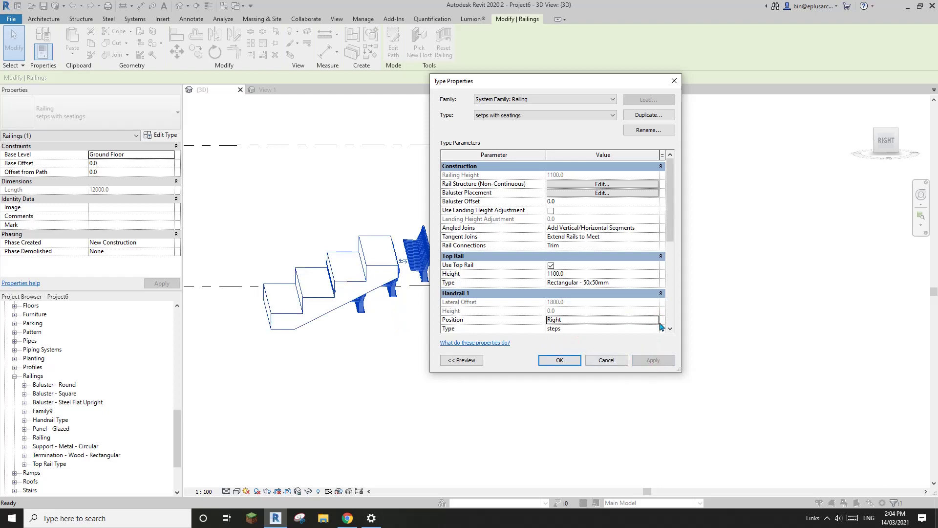
{"action": "left_click", "coordinate": [660, 322]}
{"action": "left_click", "coordinate": [567, 338]}
{"action": "left_click", "coordinate": [653, 360]}
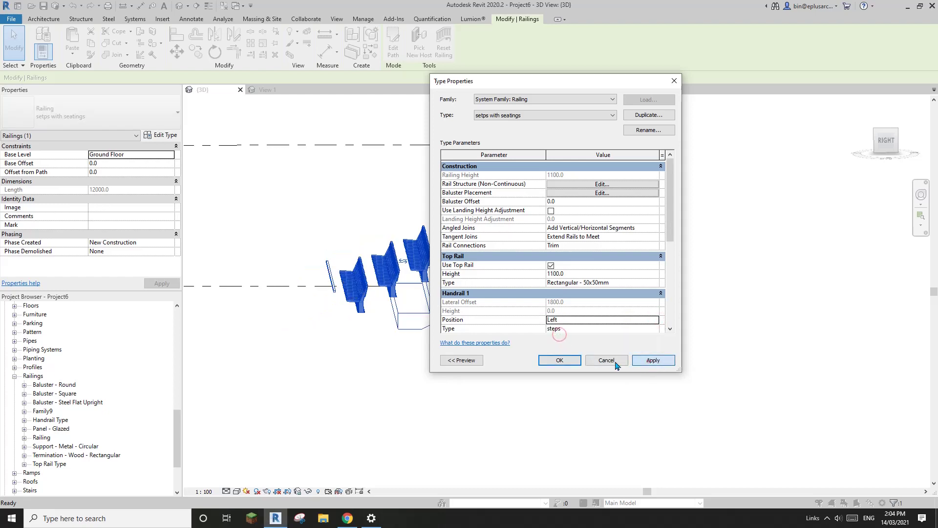
{"action": "left_click", "coordinate": [559, 360]}
Place an aligned dimension between the lowest step's front face and the top rail's end
{"action": "middle_click_drag", "start_coordinate": [537, 351], "coordinate": [465, 341], "text": "shift"}
{"action": "scroll", "coordinate": [459, 349], "scroll_direction": "up", "scroll_amount": 3}
{"action": "key", "text": "d"}
{"action": "key", "text": "i"}
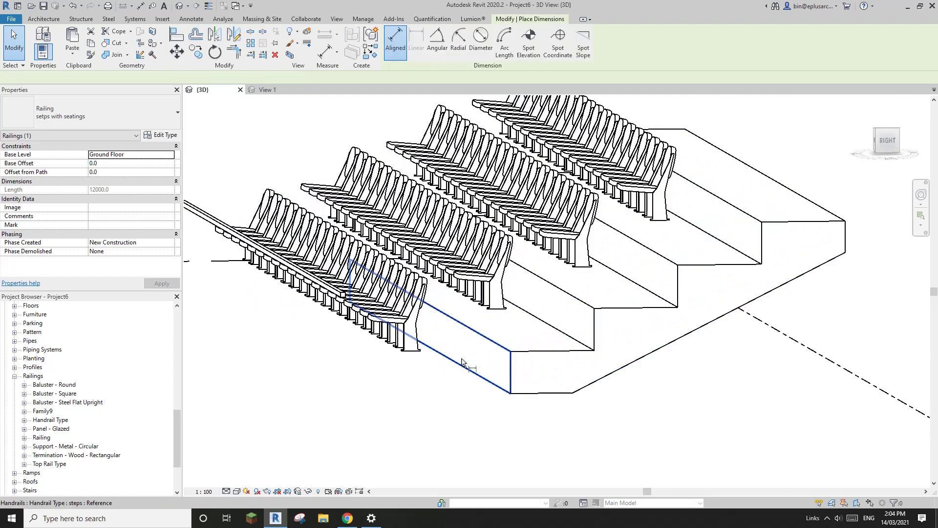
{"action": "left_click", "coordinate": [484, 366]}
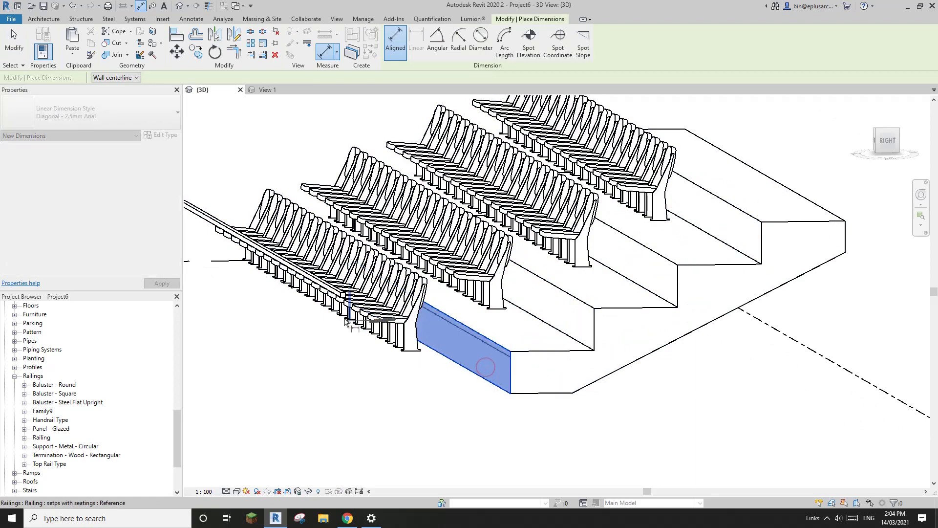
{"action": "scroll", "coordinate": [346, 321], "scroll_direction": "up", "scroll_amount": 5}
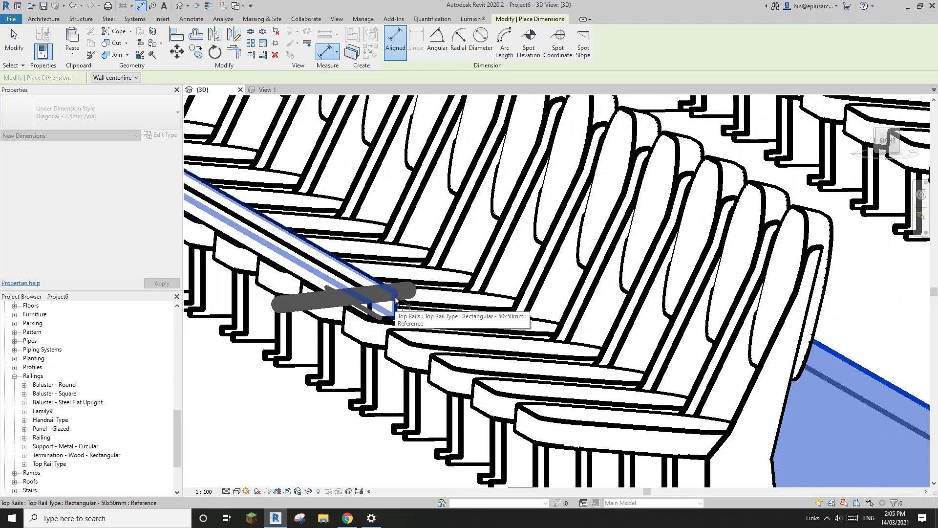
{"action": "left_click", "coordinate": [396, 301]}
{"action": "scroll", "coordinate": [400, 313], "scroll_direction": "down", "scroll_amount": 5}
{"action": "left_click", "coordinate": [421, 432]}
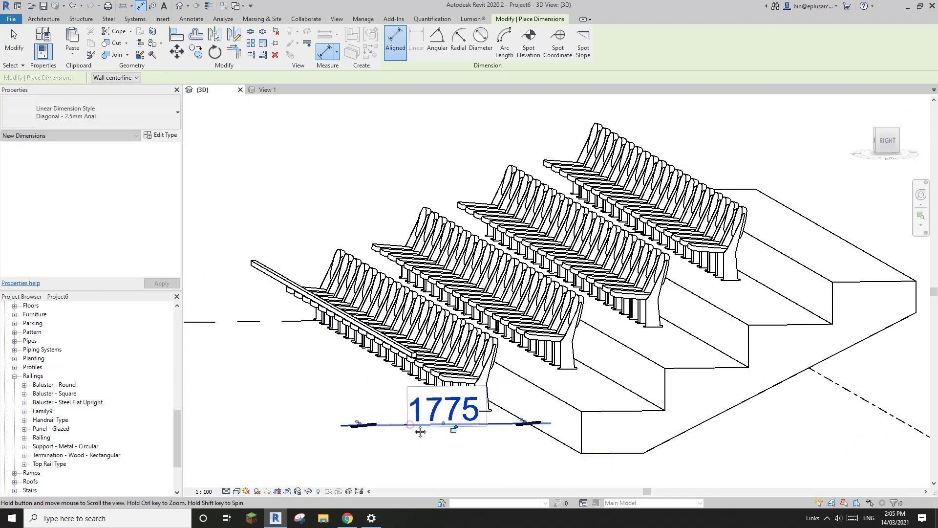
{"action": "key", "text": "Escape"}
{"action": "key", "text": "Escape"}
Check the top rail as the dimension's reference, then delete the dimension between it and the front step
{"action": "left_click", "coordinate": [420, 426]}
{"action": "scroll", "coordinate": [413, 391], "scroll_direction": "up", "scroll_amount": 3}
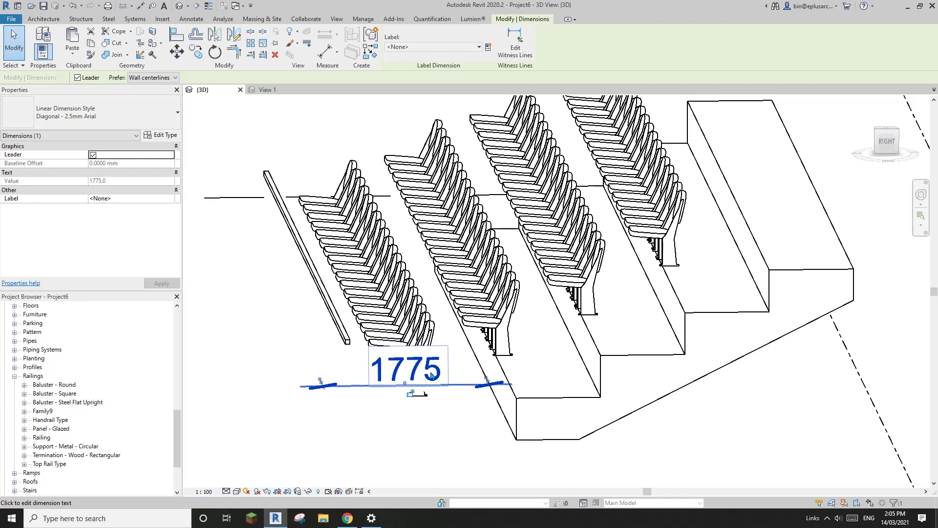
{"action": "left_click", "coordinate": [349, 345]}
{"action": "key", "text": "Tab"}
{"action": "left_click", "coordinate": [349, 346]}
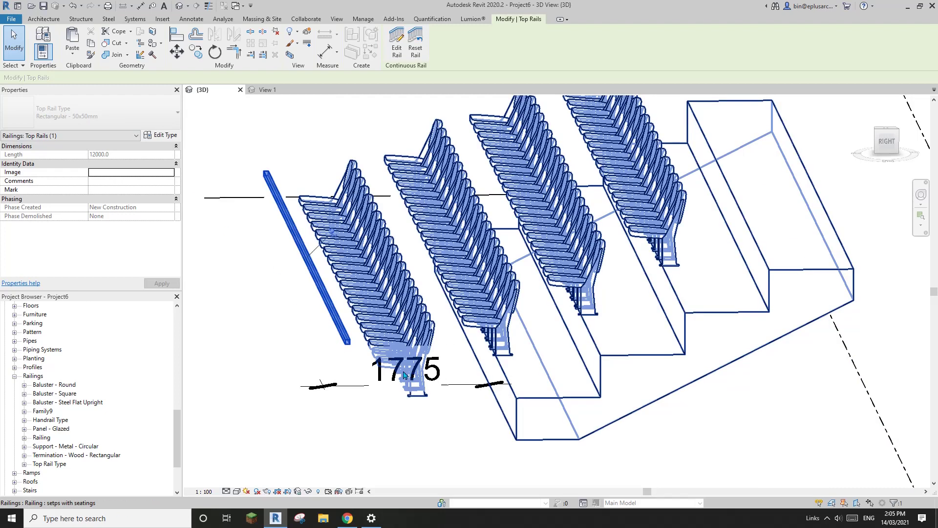
{"action": "key", "text": "Escape"}
{"action": "left_click", "coordinate": [464, 385]}
{"action": "key", "text": "Delete"}
Try a hand clearance of 1800 for the steps handrail type of the seating railing
{"action": "scroll", "coordinate": [454, 380], "scroll_direction": "down", "scroll_amount": 2}
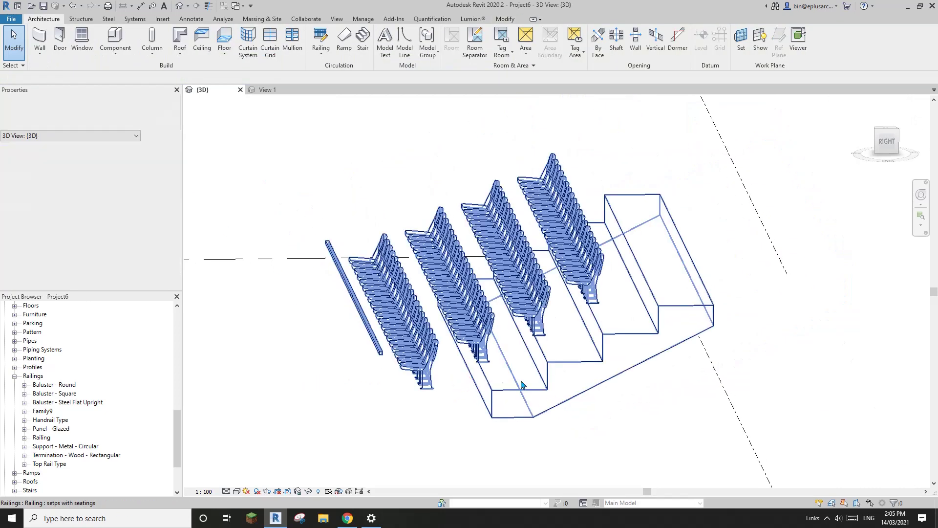
{"action": "left_click", "coordinate": [522, 385]}
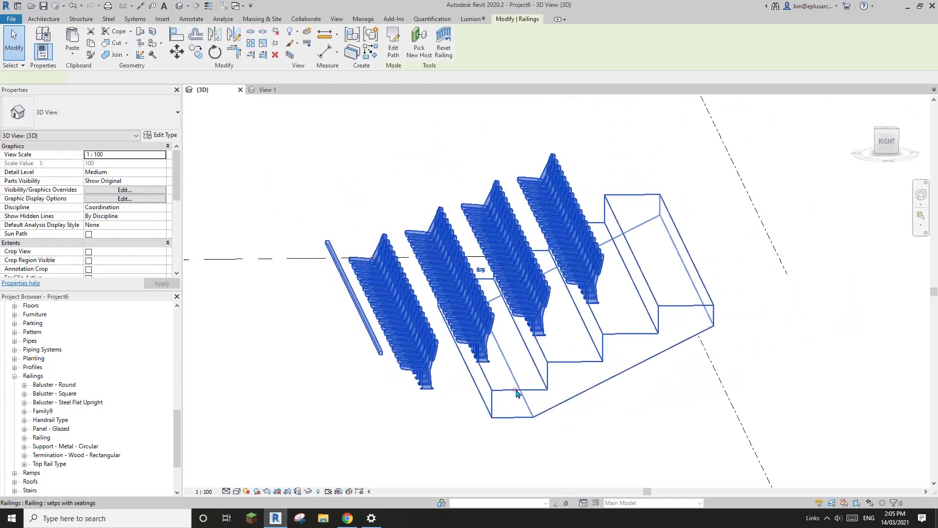
{"action": "left_click", "coordinate": [156, 135]}
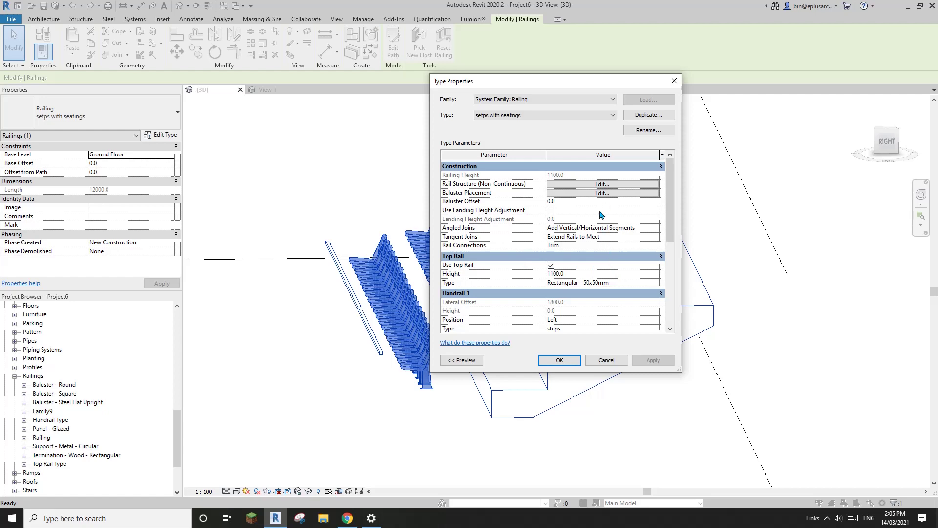
{"action": "scroll", "coordinate": [562, 259], "scroll_direction": "down", "scroll_amount": 2}
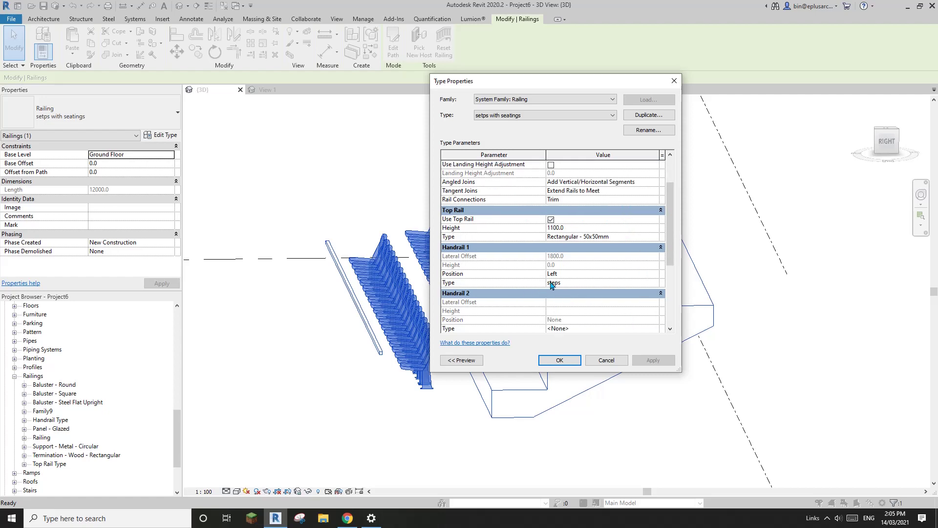
{"action": "scroll", "coordinate": [551, 285], "scroll_direction": "down", "scroll_amount": 2}
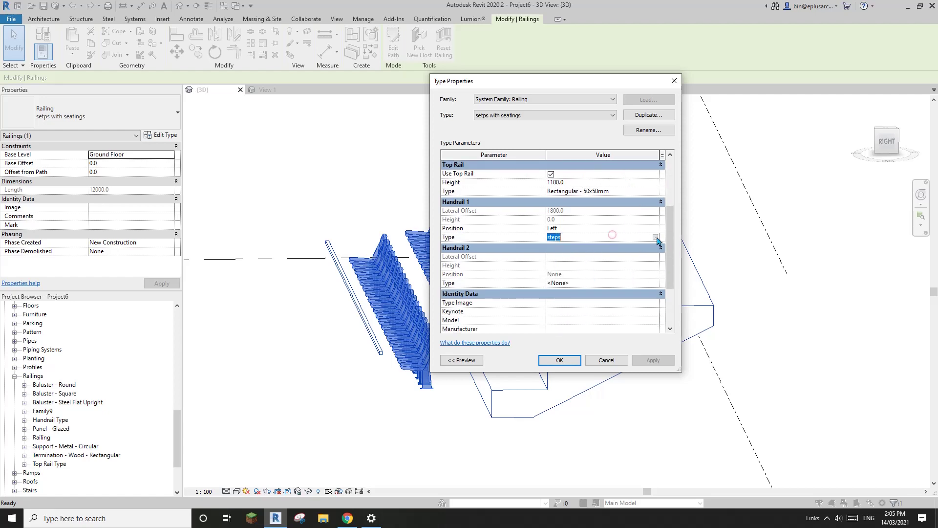
{"action": "left_click", "coordinate": [656, 237]}
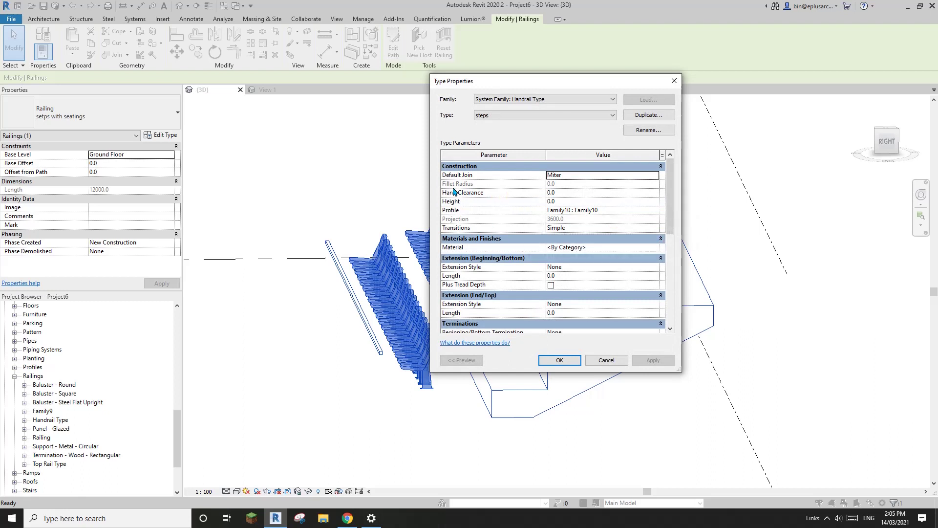
{"action": "left_click", "coordinate": [576, 192]}
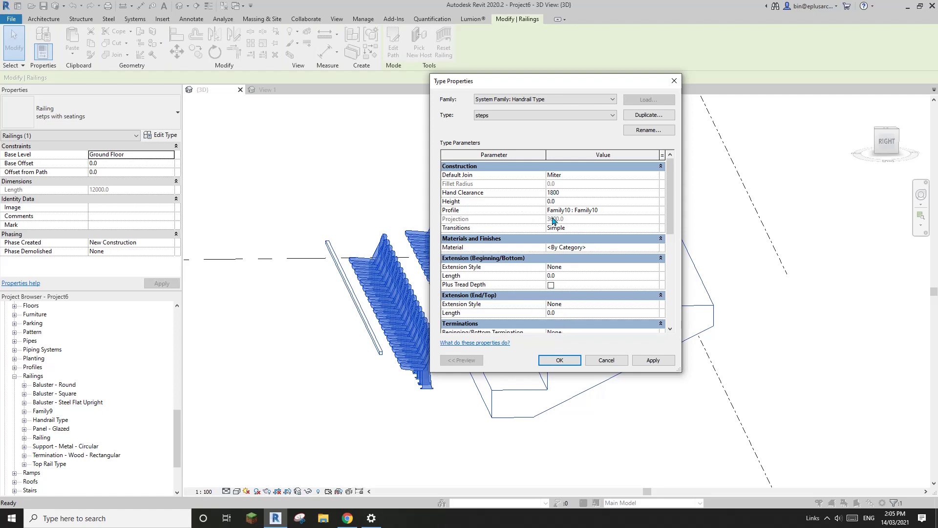
{"action": "left_click", "coordinate": [570, 361]}
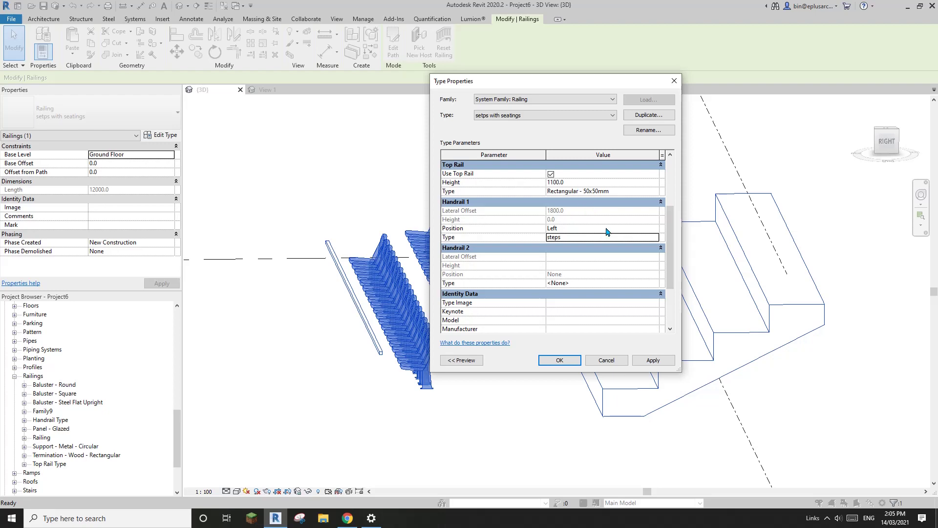
Change the steps handrail type's hand clearance to shift the stepped profile beneath the chair rows
{"action": "left_click", "coordinate": [655, 238]}
{"action": "left_click", "coordinate": [577, 193]}
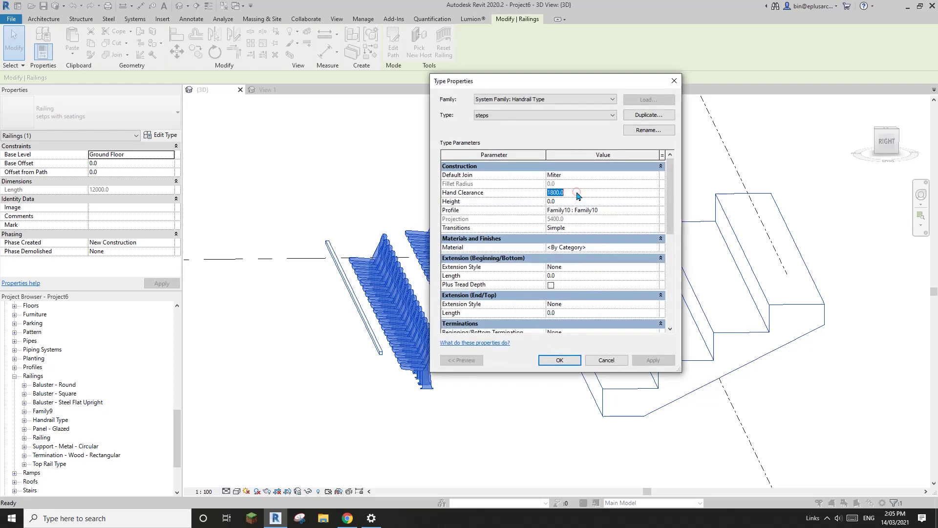
{"action": "left_click", "coordinate": [560, 360]}
{"action": "left_click", "coordinate": [560, 359]}
{"action": "scroll", "coordinate": [364, 402], "scroll_direction": "up", "scroll_amount": 2}
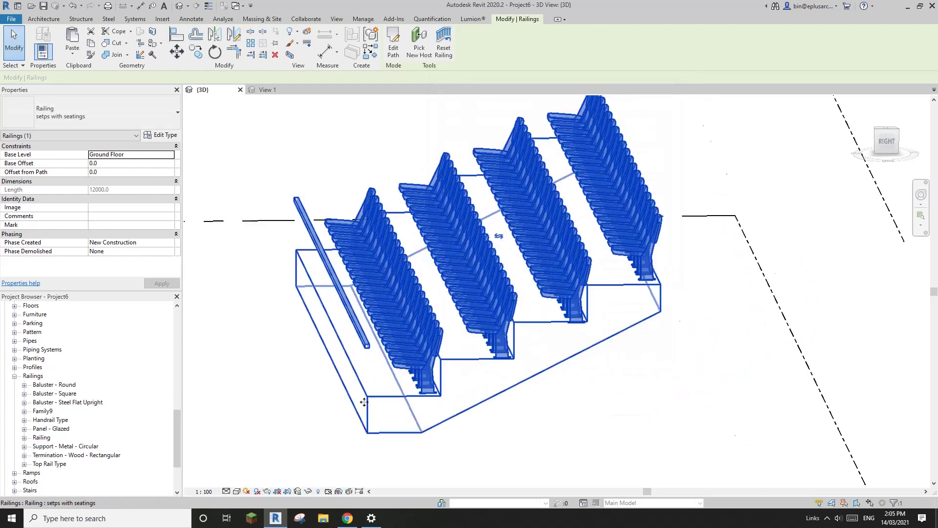
{"action": "key", "text": "Escape"}
{"action": "middle_click_drag", "start_coordinate": [364, 405], "coordinate": [352, 364], "text": "shift"}
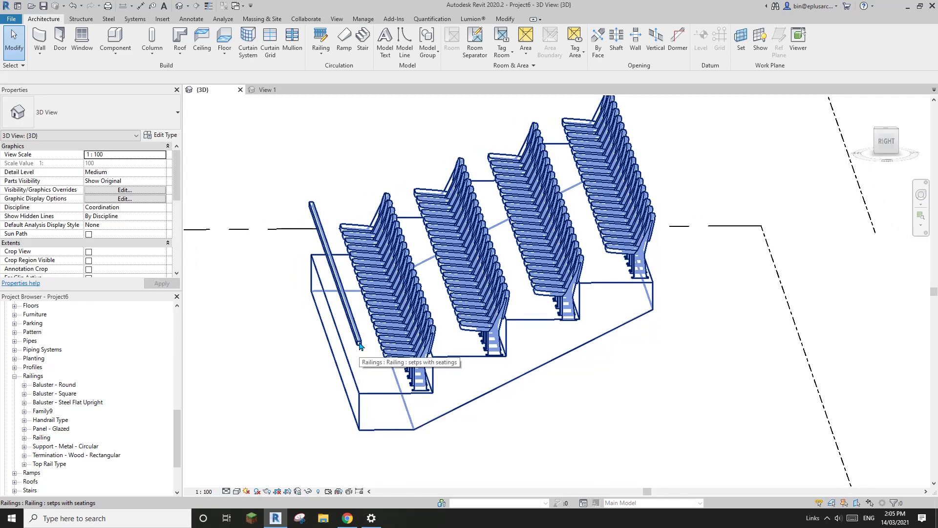
Examine the seating railing's path sketch in relation to the front edge of the steps, leaving the path unedited
{"action": "middle_click_drag", "start_coordinate": [360, 346], "coordinate": [364, 354], "text": "shift"}
{"action": "left_click", "coordinate": [347, 326]}
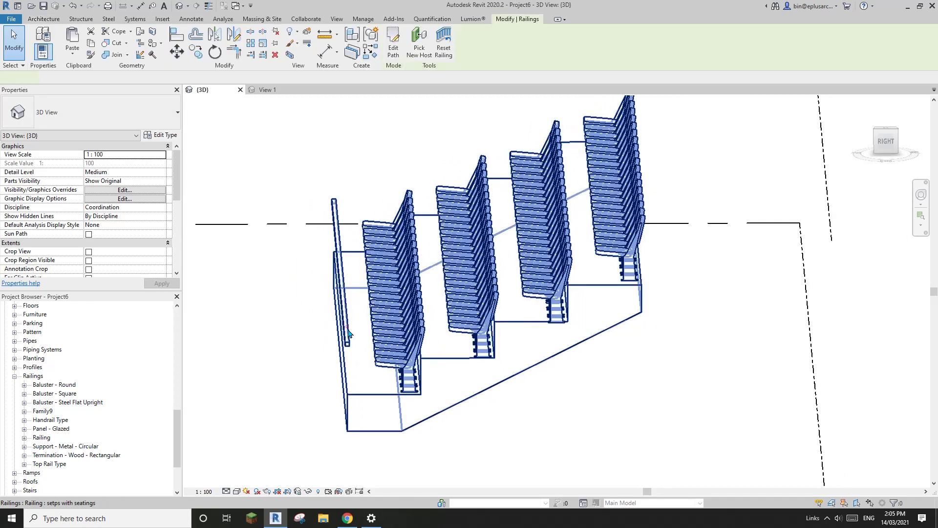
{"action": "left_click", "coordinate": [393, 47]}
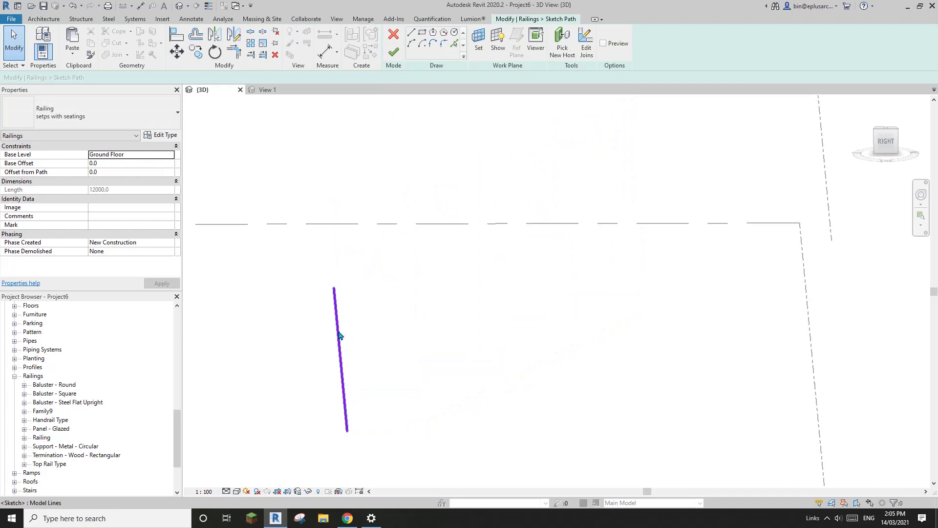
{"action": "left_click", "coordinate": [394, 51]}
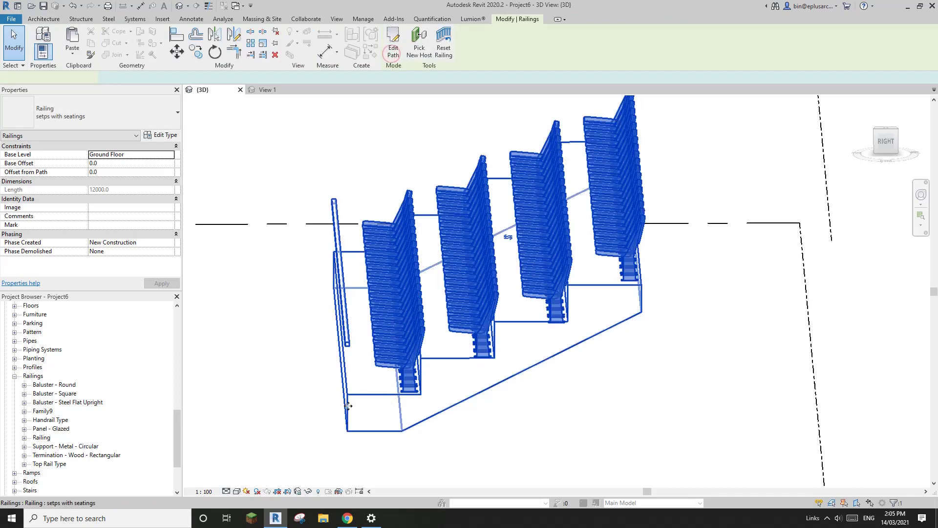
{"action": "scroll", "coordinate": [358, 412], "scroll_direction": "down", "scroll_amount": 3}
{"action": "key", "text": "Escape"}
{"action": "middle_click_drag", "start_coordinate": [362, 406], "coordinate": [486, 433], "text": "shift"}
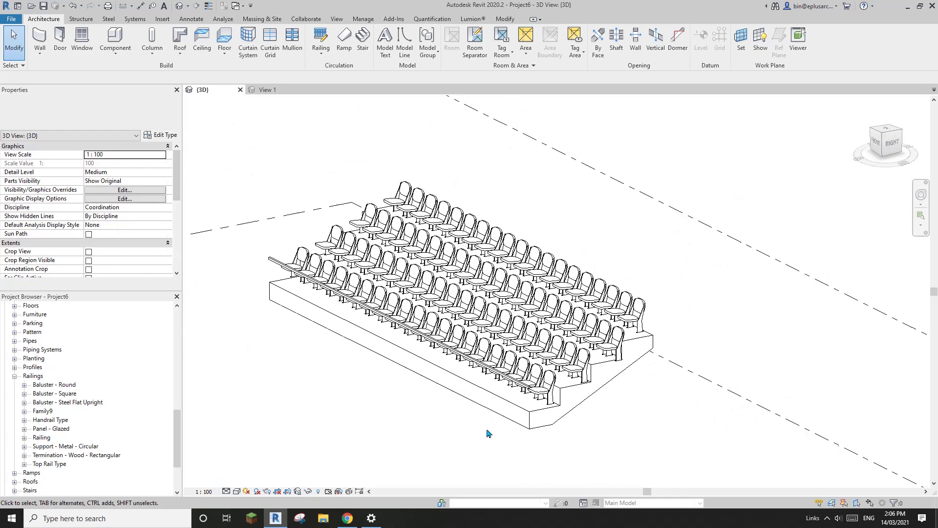
Create a similar seating railing in front of the straight one along an arc path of about 16374 mm radius and 80°
{"action": "left_click", "coordinate": [442, 383]}
{"action": "middle_click_drag", "start_coordinate": [441, 383], "coordinate": [510, 342]}
{"action": "scroll", "coordinate": [444, 336], "scroll_direction": "down", "scroll_amount": 2}
{"action": "key", "text": "c"}
{"action": "key", "text": "s"}
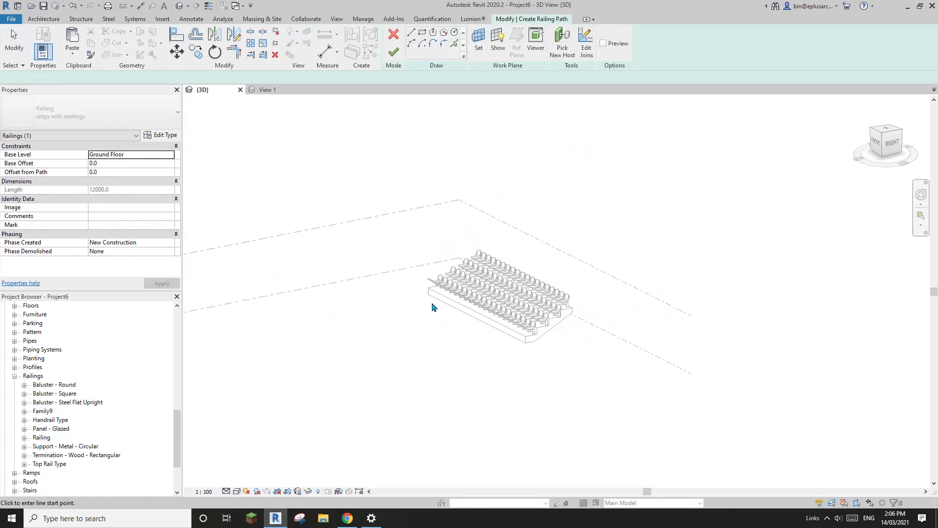
{"action": "left_click", "coordinate": [412, 43]}
{"action": "left_click", "coordinate": [411, 43]}
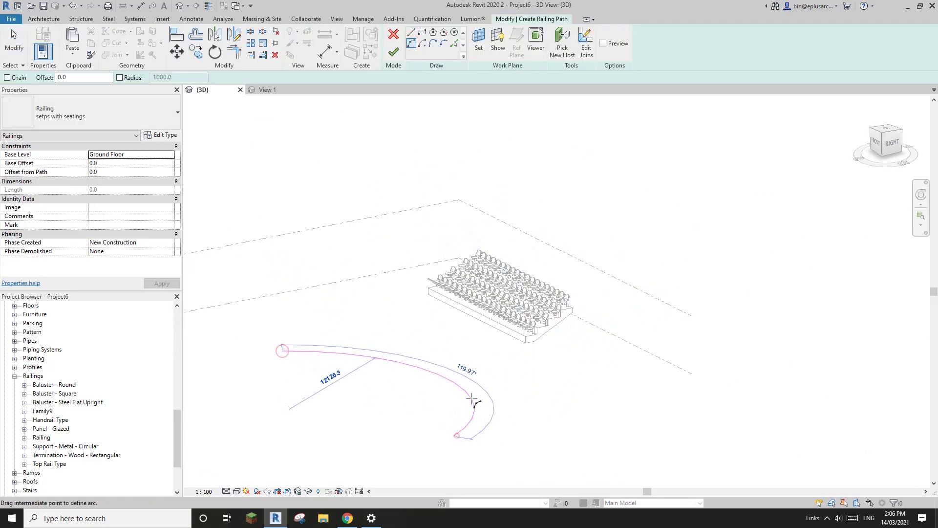
{"action": "left_click", "coordinate": [393, 53]}
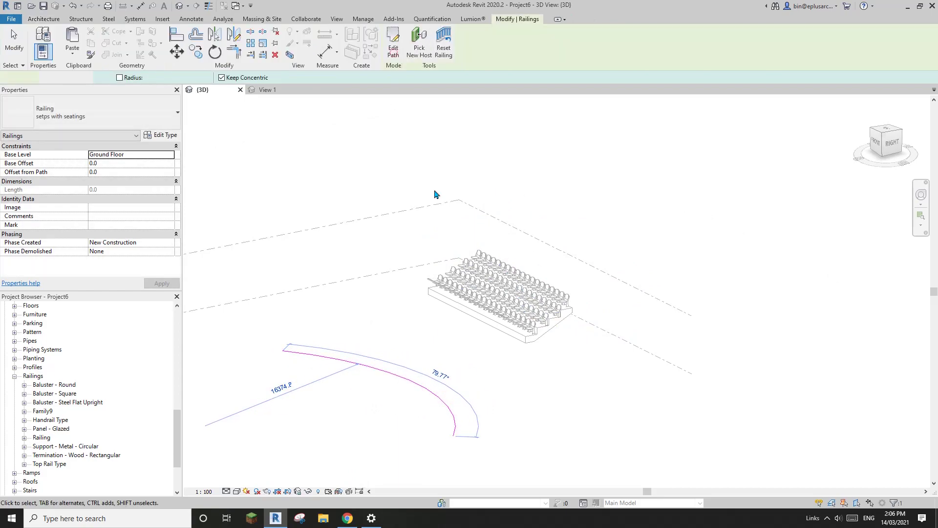
Examine the curved seating beside the straight seating block from several angles
{"action": "left_click", "coordinate": [443, 242]}
{"action": "mouse_move", "coordinate": [480, 343]}
{"action": "middle_mouse_down"}
{"action": "mouse_move", "coordinate": [439, 255]}
{"action": "mouse_move", "coordinate": [419, 277]}
{"action": "middle_mouse_up"}
{"action": "left_click", "coordinate": [461, 232]}
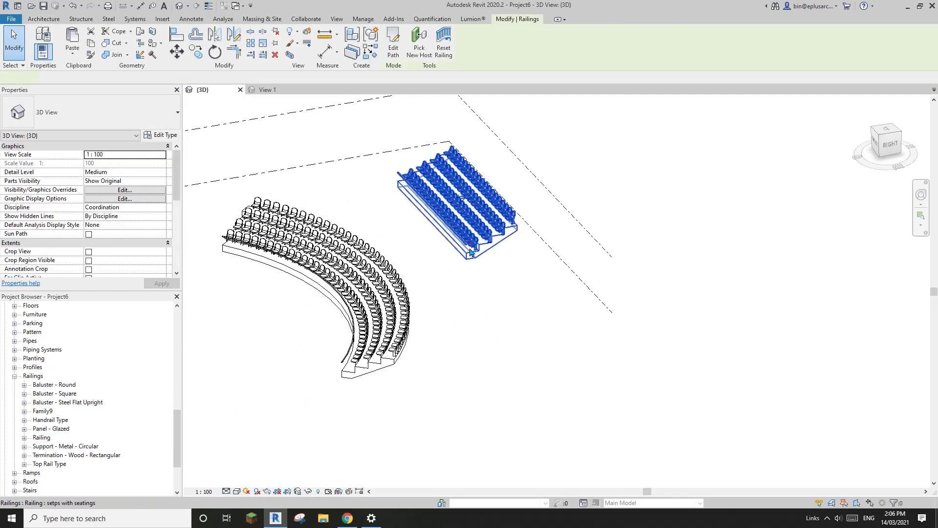
{"action": "middle_click_drag", "start_coordinate": [484, 273], "coordinate": [452, 274], "text": "shift"}
{"action": "middle_click_drag", "start_coordinate": [385, 292], "coordinate": [481, 290], "text": "shift"}
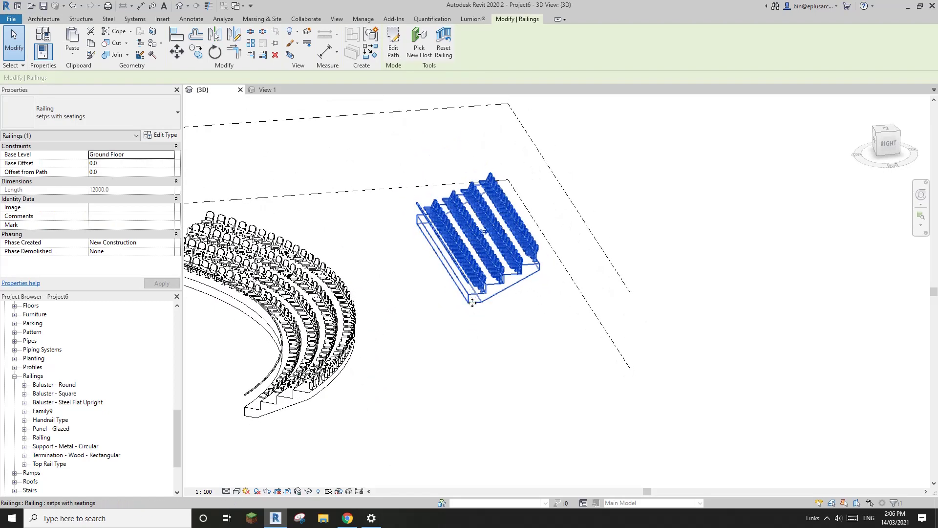
{"action": "scroll", "coordinate": [472, 303], "scroll_direction": "up", "scroll_amount": 2}
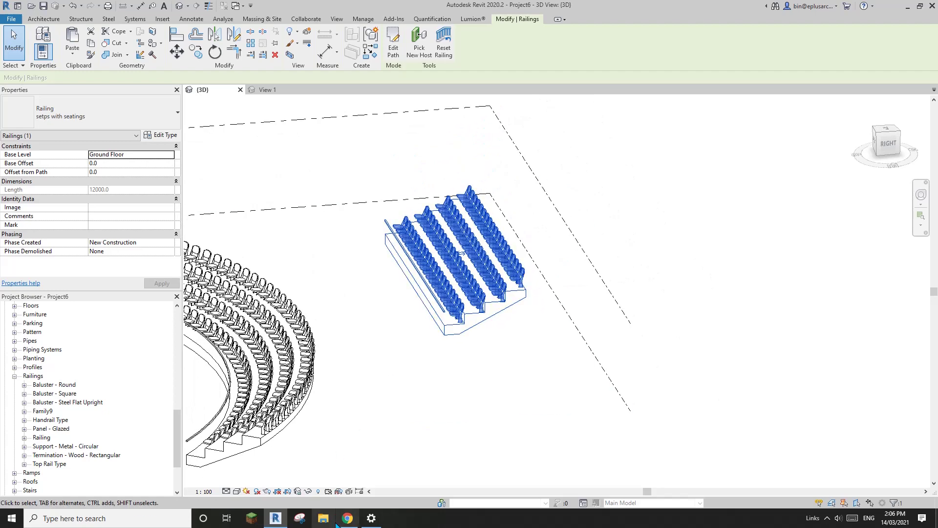
Switch to Gmail in Chrome and review the email explaining the railing-based tribune, chair balusters and baluster placement settings
{"action": "left_click", "coordinate": [347, 518]}
{"action": "scroll", "coordinate": [254, 328], "scroll_direction": "up", "scroll_amount": 12}
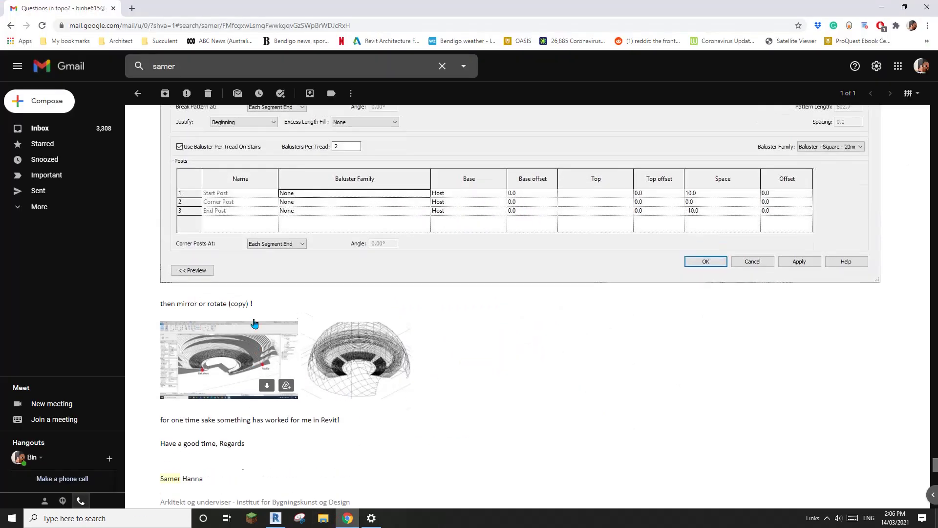
{"action": "scroll", "coordinate": [258, 329], "scroll_direction": "up", "scroll_amount": 3}
{"action": "scroll", "coordinate": [255, 329], "scroll_direction": "down", "scroll_amount": 6}
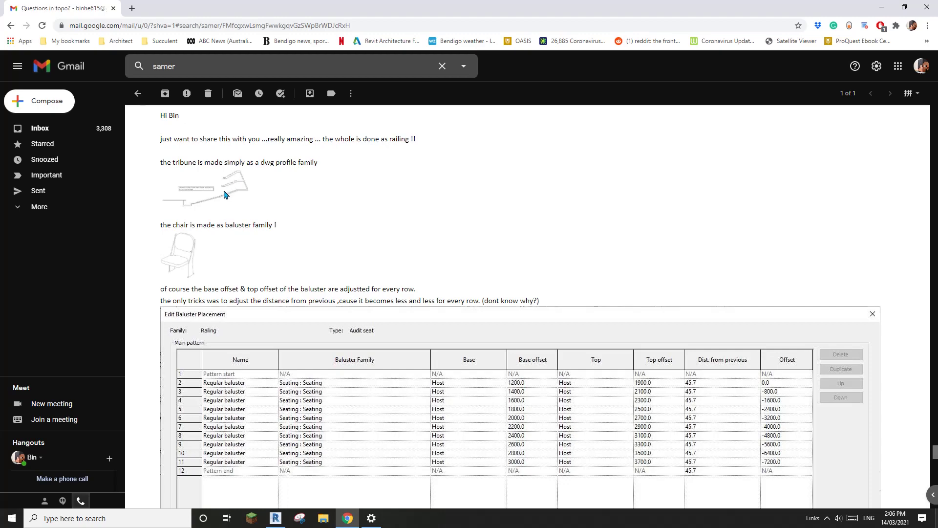
Return to Revit and examine the finished curved and straight stepped seating in the 3D view
{"action": "left_click", "coordinate": [277, 519]}
{"action": "middle_click_drag", "start_coordinate": [430, 352], "coordinate": [564, 390], "text": "shift"}
{"action": "scroll", "coordinate": [498, 384], "scroll_direction": "down", "scroll_amount": 1}
{"action": "left_click", "coordinate": [530, 352]}
{"action": "middle_click_drag", "start_coordinate": [565, 390], "coordinate": [548, 352]}
{"action": "scroll", "coordinate": [549, 355], "scroll_direction": "up", "scroll_amount": 2}
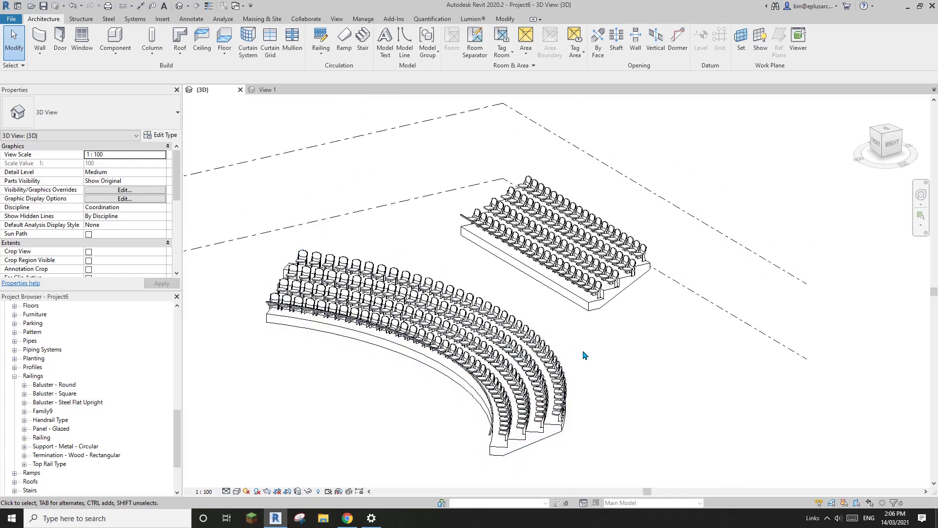
{"action": "scroll", "coordinate": [583, 352], "scroll_direction": "up", "scroll_amount": 1}
{"action": "middle_click_drag", "start_coordinate": [589, 356], "coordinate": [620, 350]}
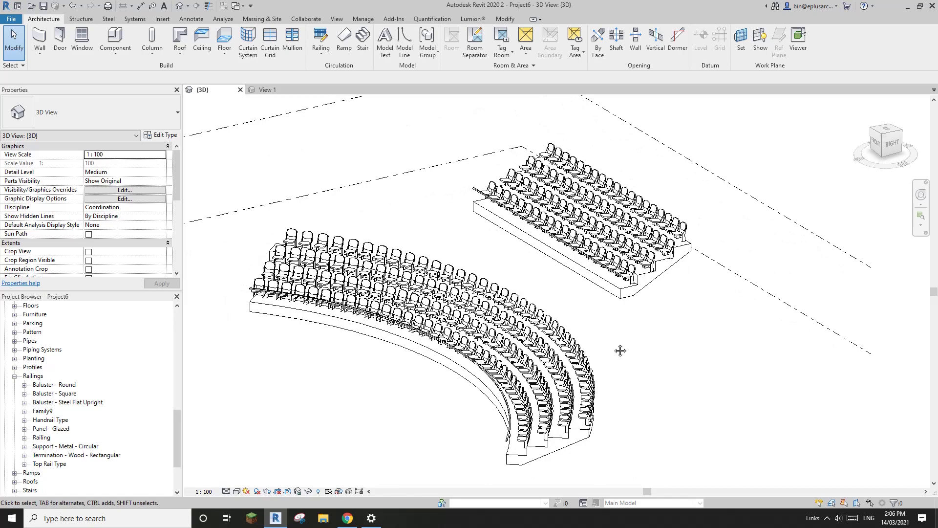